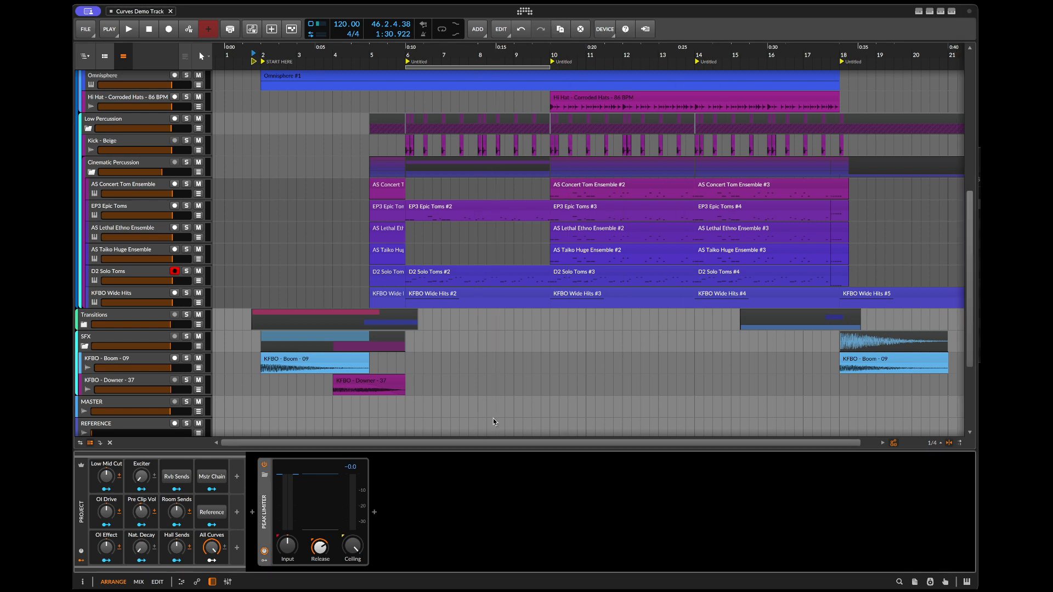
- Play the arrangement from the beginning and show the devices of the PLS Buzzer (PGA) track
key("d")
scroll(491, 418, "up", 8)
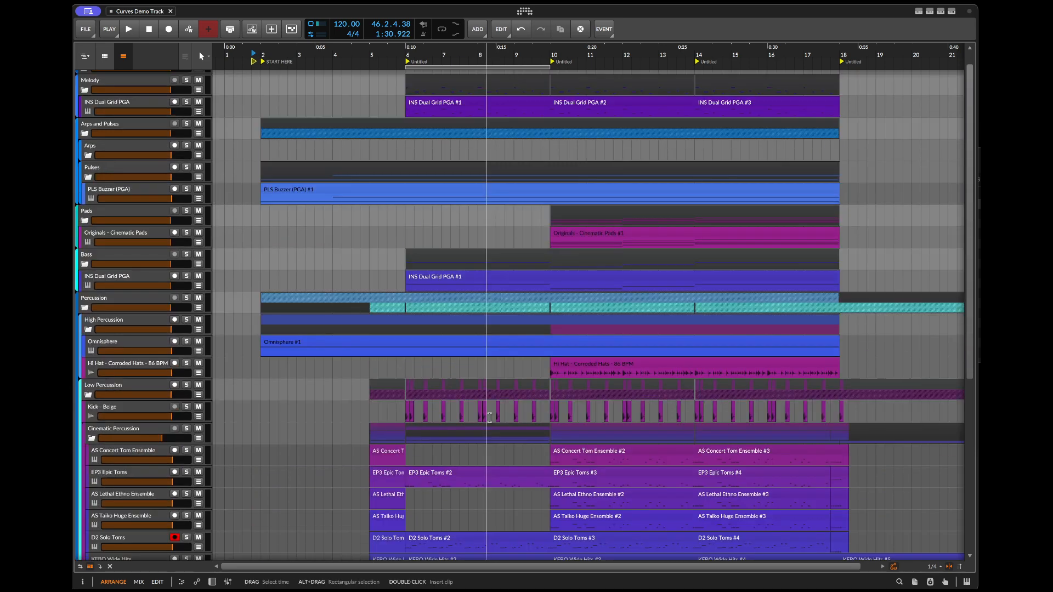
key("space")
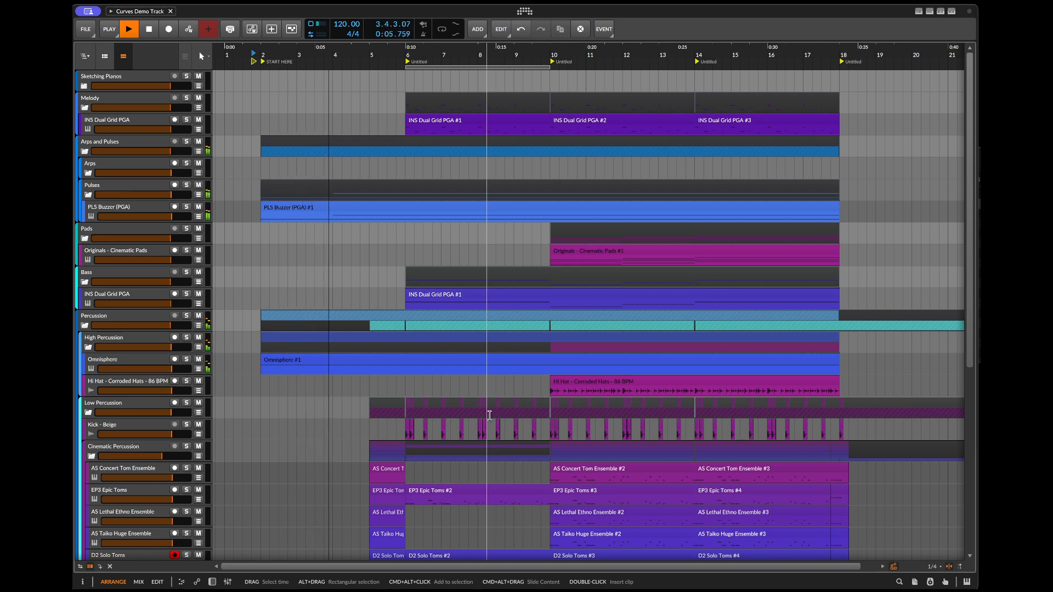
key("d")
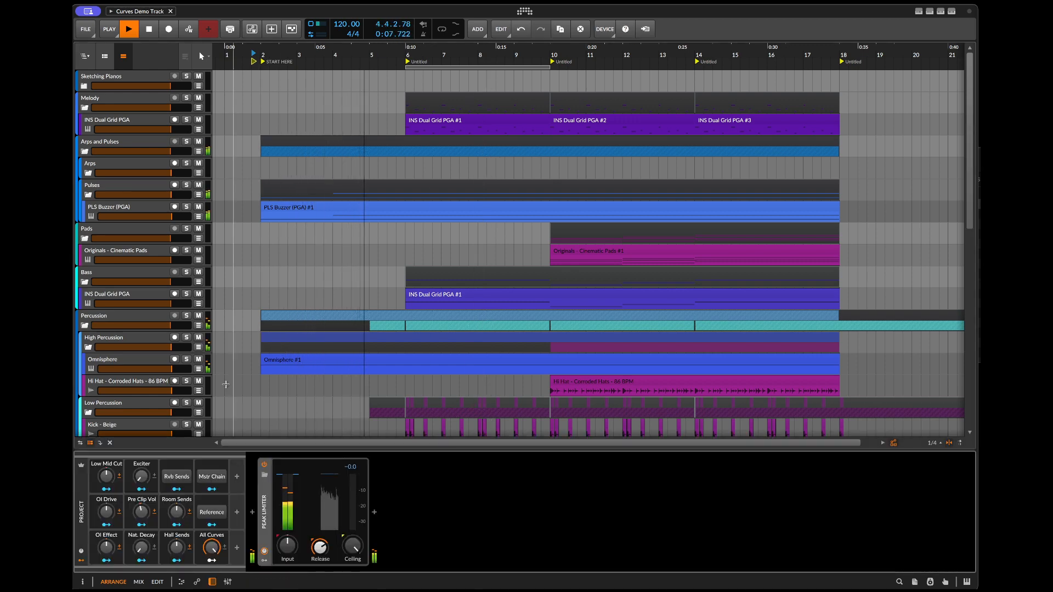
left_click(145, 209)
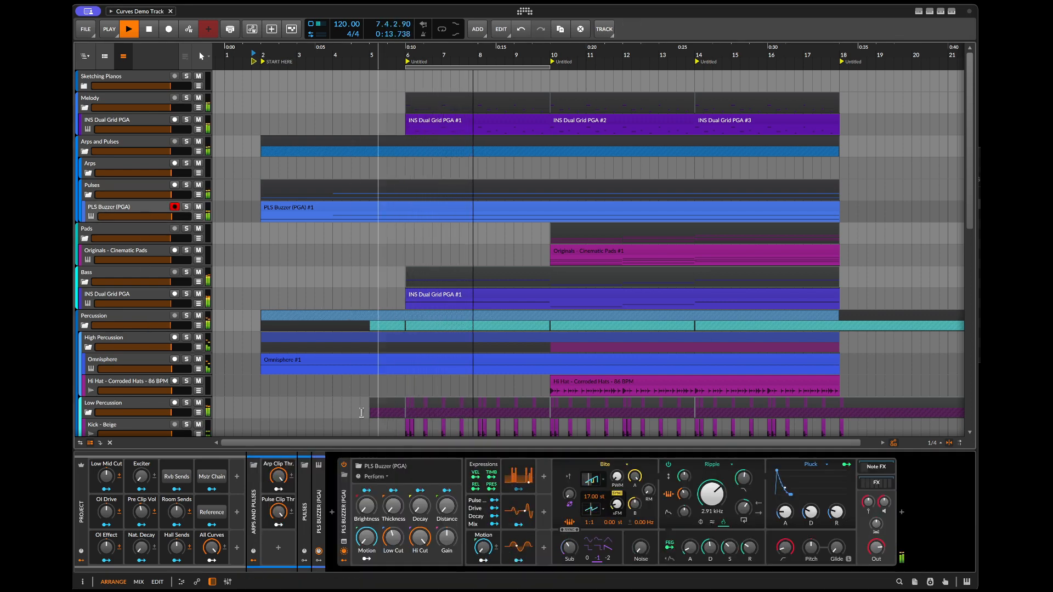
- Examine the Poly Grid patch of the Melody group's INS Dual Grid PGA track in the expanded view, and close it
left_click(112, 133)
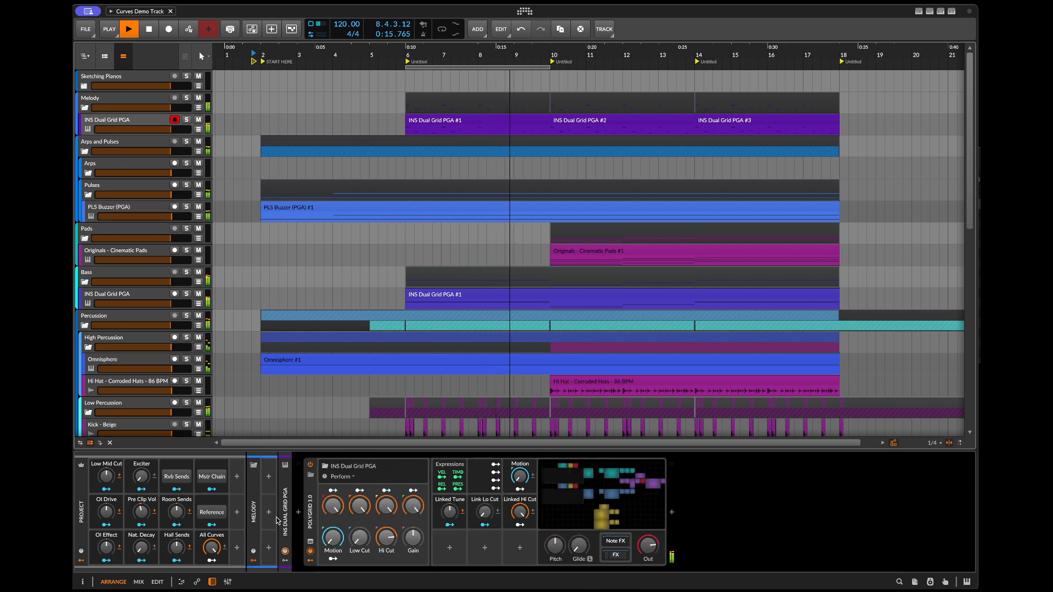
left_click(310, 544)
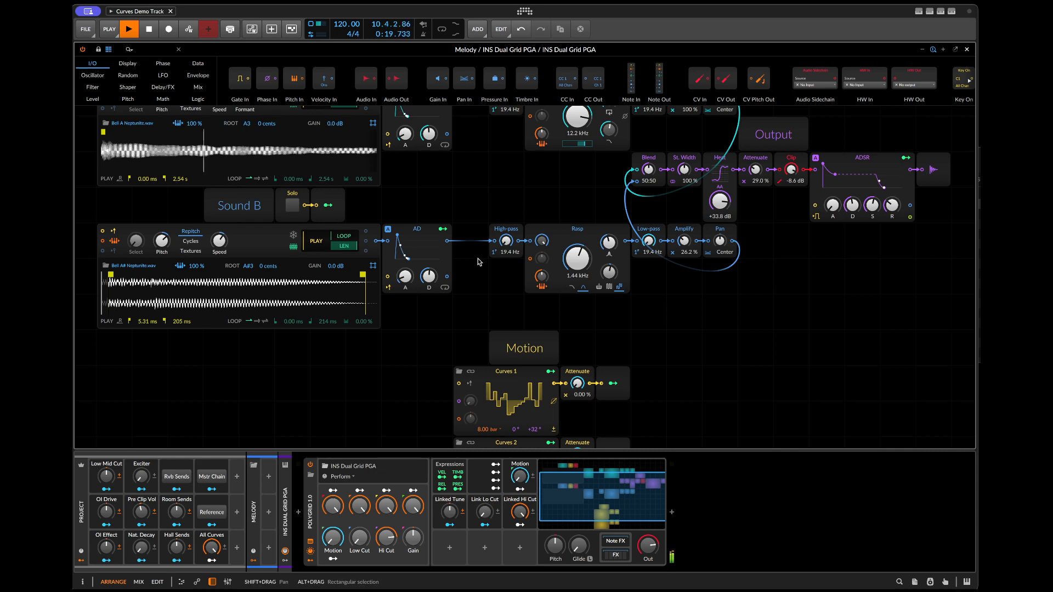
scroll(478, 262, "down", 4)
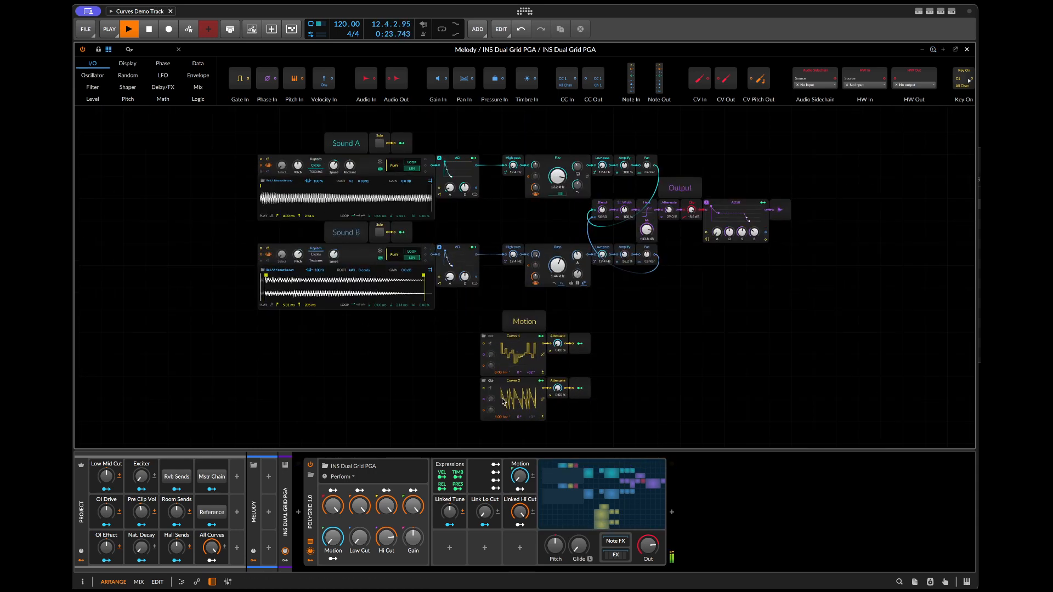
left_click(309, 545)
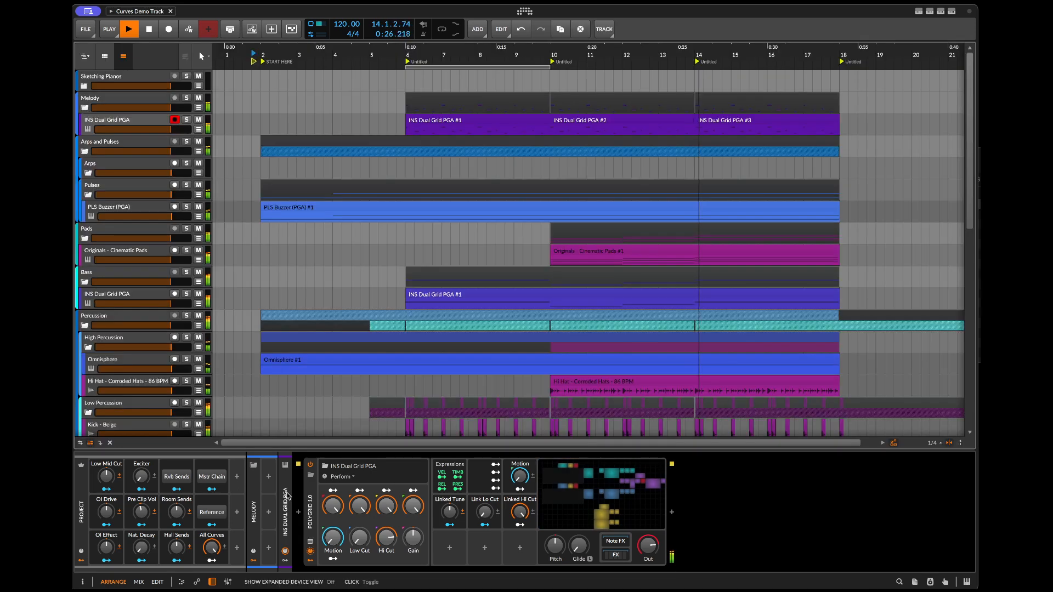
- Examine the Poly Grid patch of the Bass group's INS Dual Grid PGA track in the expanded view, and close it
left_click(152, 308)
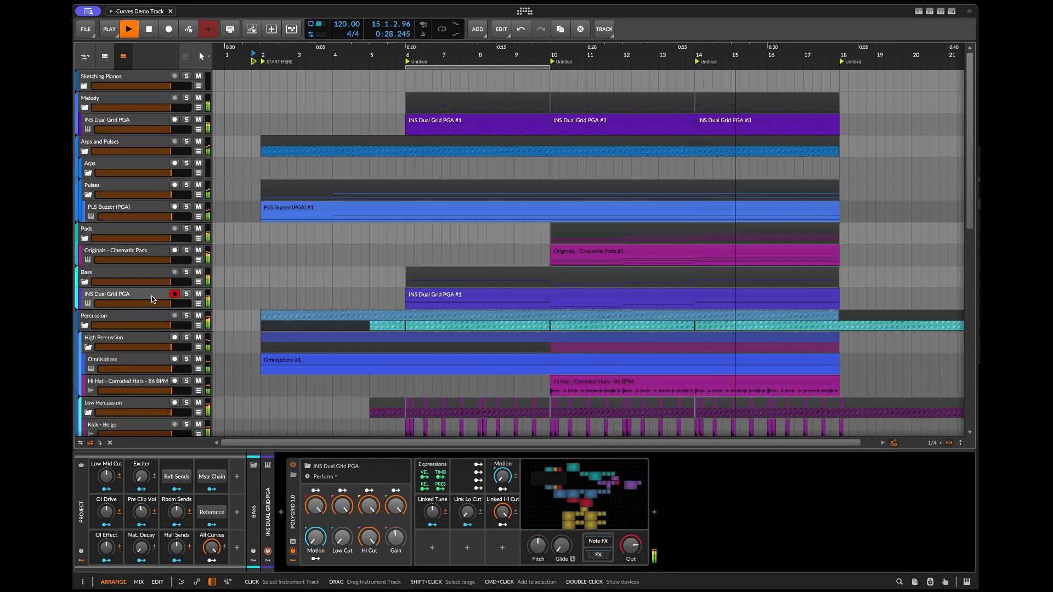
left_click(293, 544)
scroll(296, 400, "down", 3)
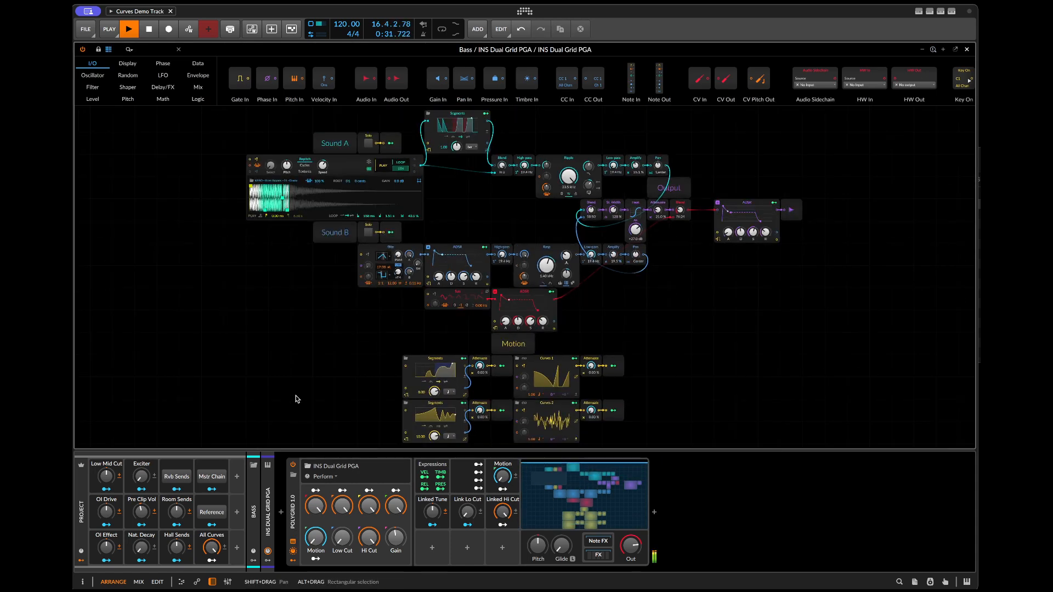
scroll(295, 396, "down", 1)
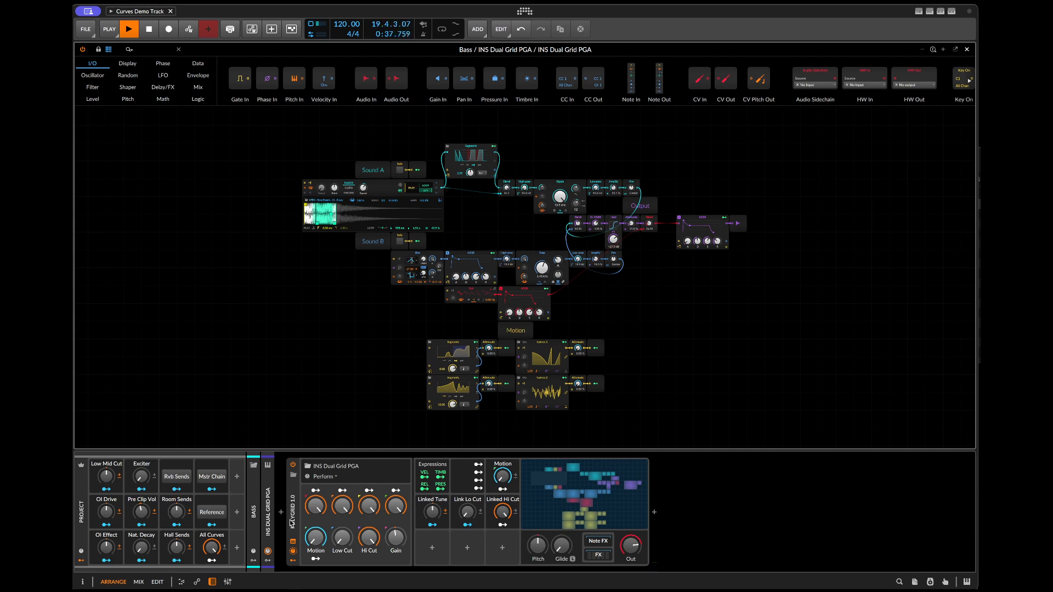
left_click(292, 544)
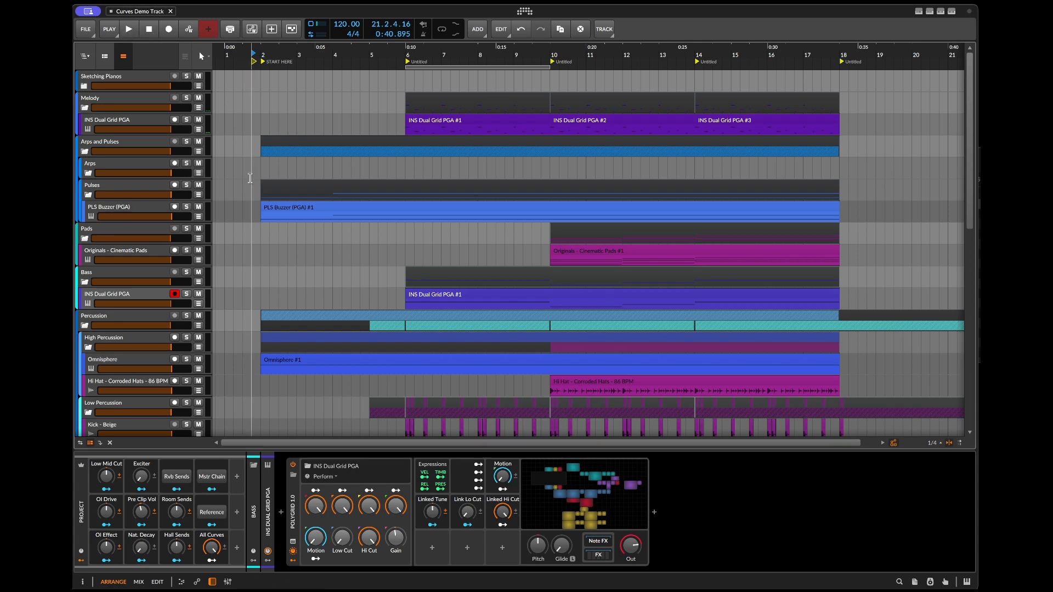
- Solo the KFBO - Boom - 09 track in the SFX group and play its first clip from bar 2
scroll(245, 209, "down", 5)
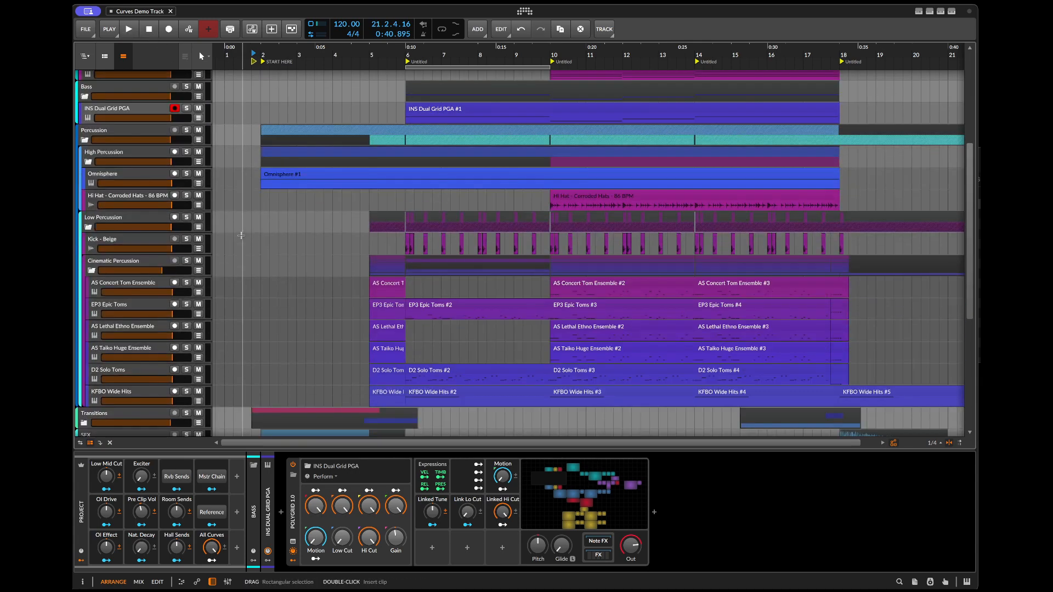
scroll(241, 235, "down", 4)
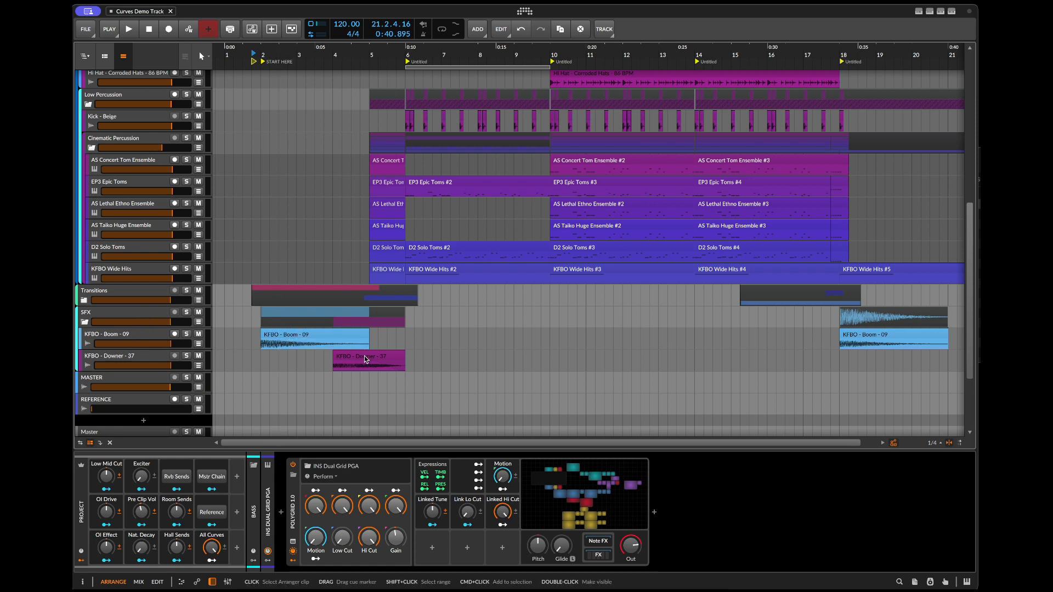
left_click(342, 336)
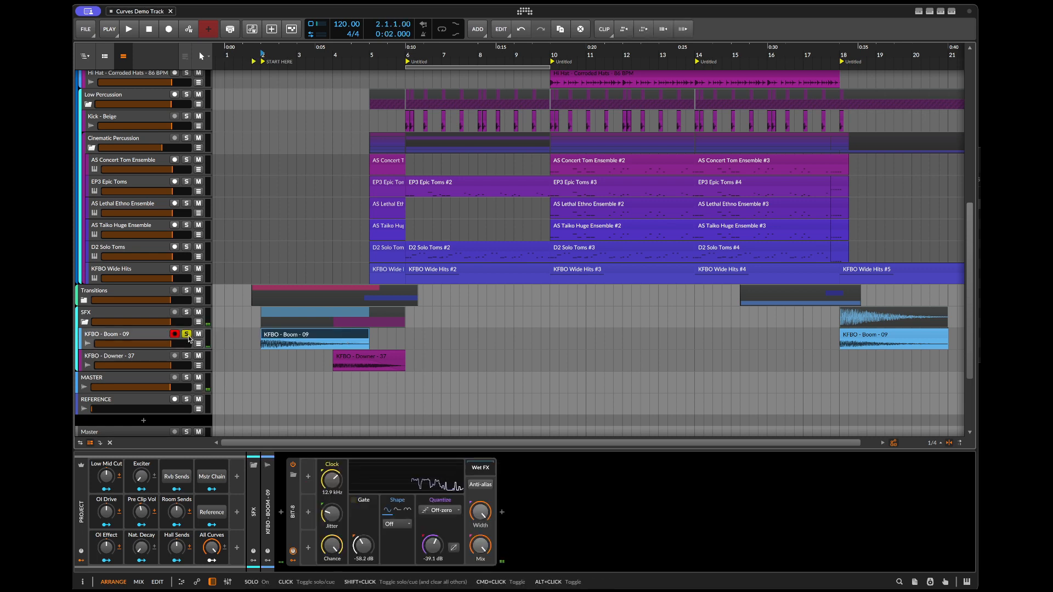
key("space")
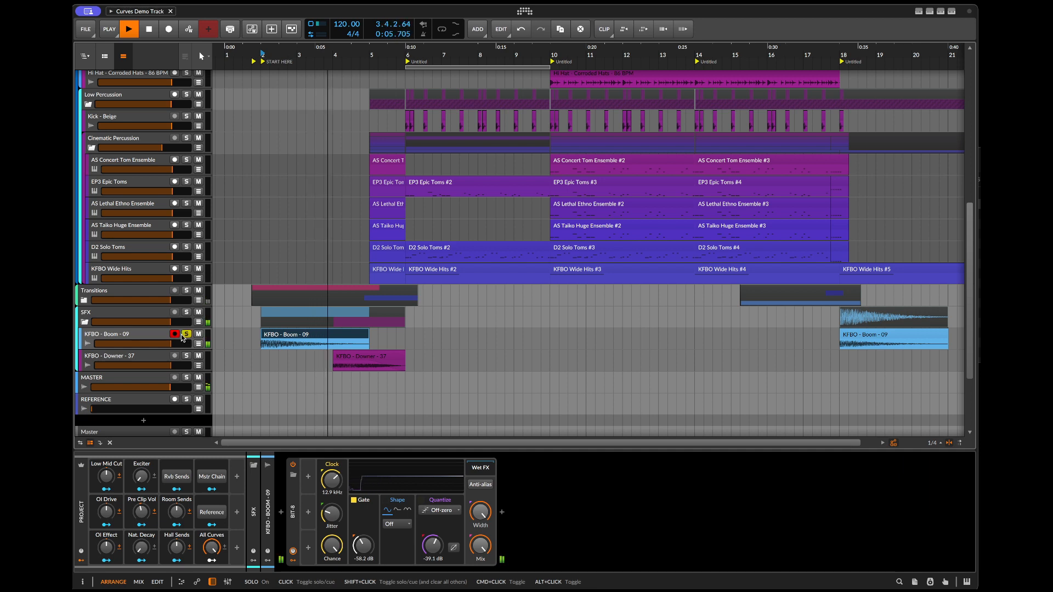
- Audition the KFBO - Downer - 37 clip soloed from bar 4, and turn its solo off
left_click(343, 357)
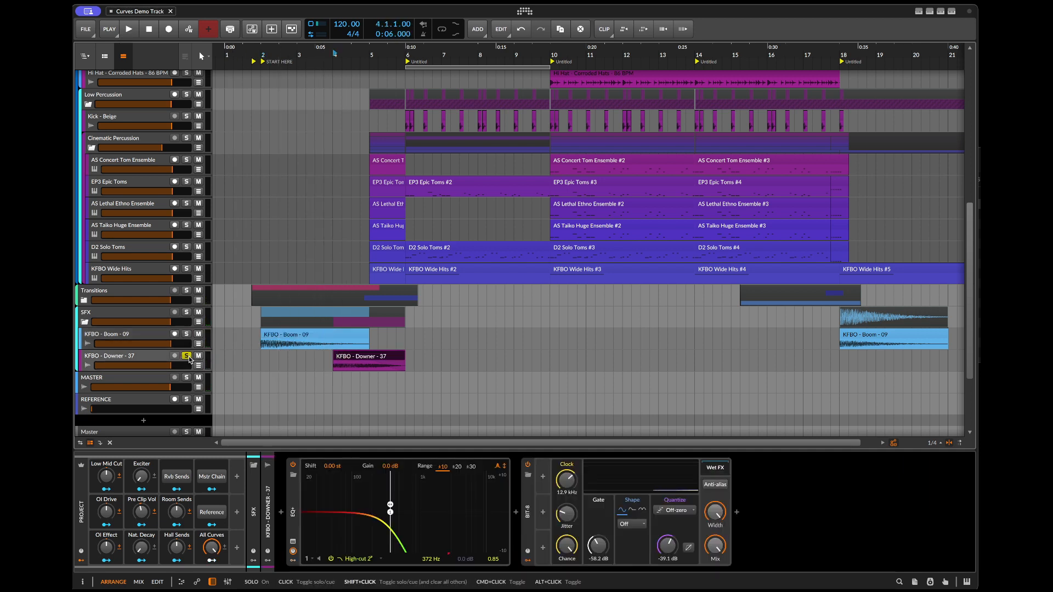
key("space")
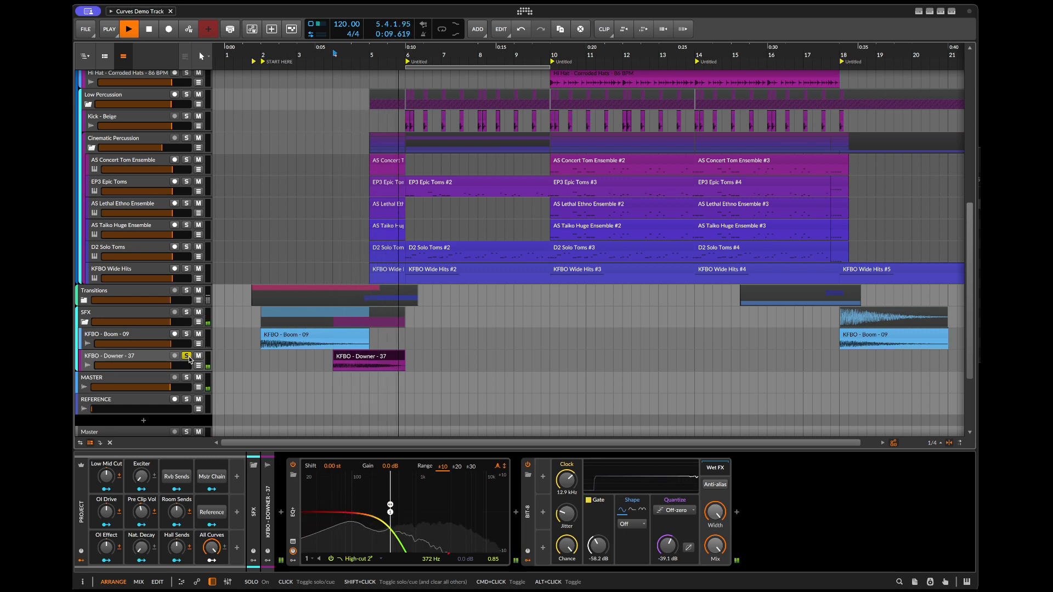
left_click(187, 356)
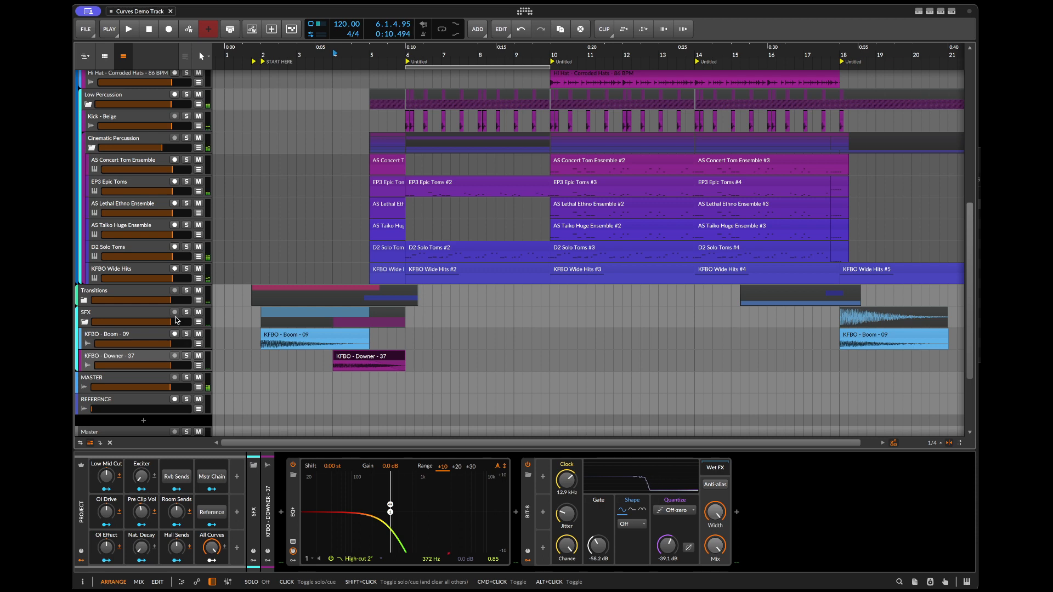
- Collapse the SFX group and expand Transitions to audition the Taiko_Roll_Short_005 clip with its track soloed
left_click(85, 323)
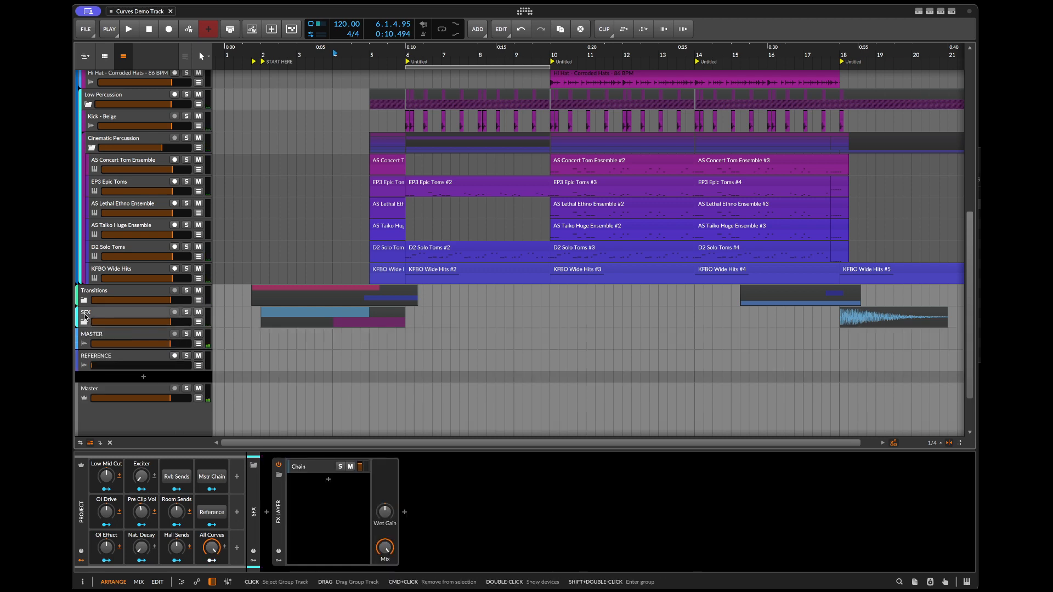
left_click(84, 301)
left_click(267, 313)
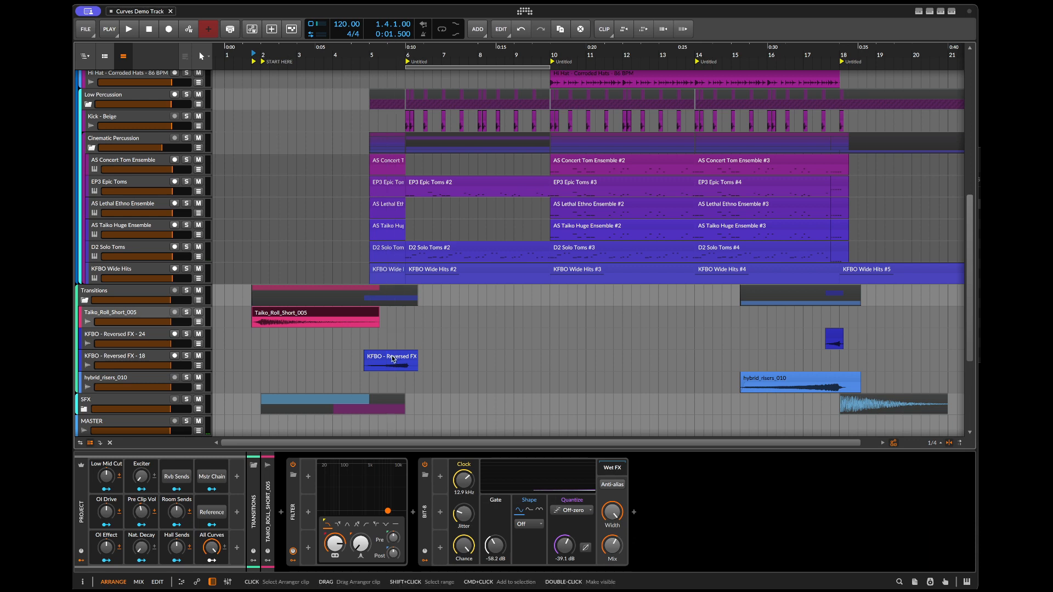
key("space")
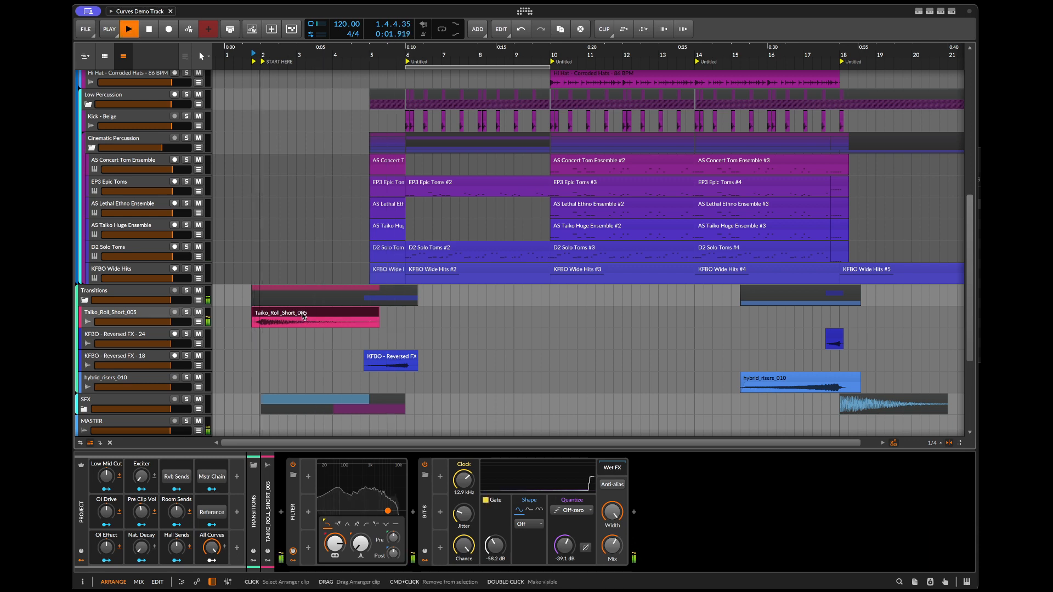
key("e")
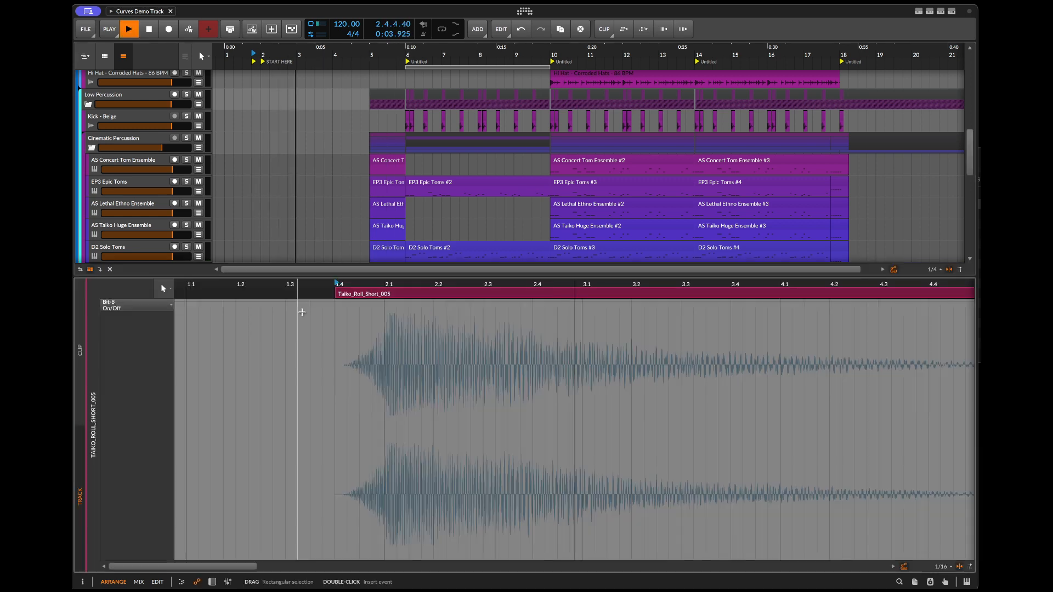
key("e")
key("s")
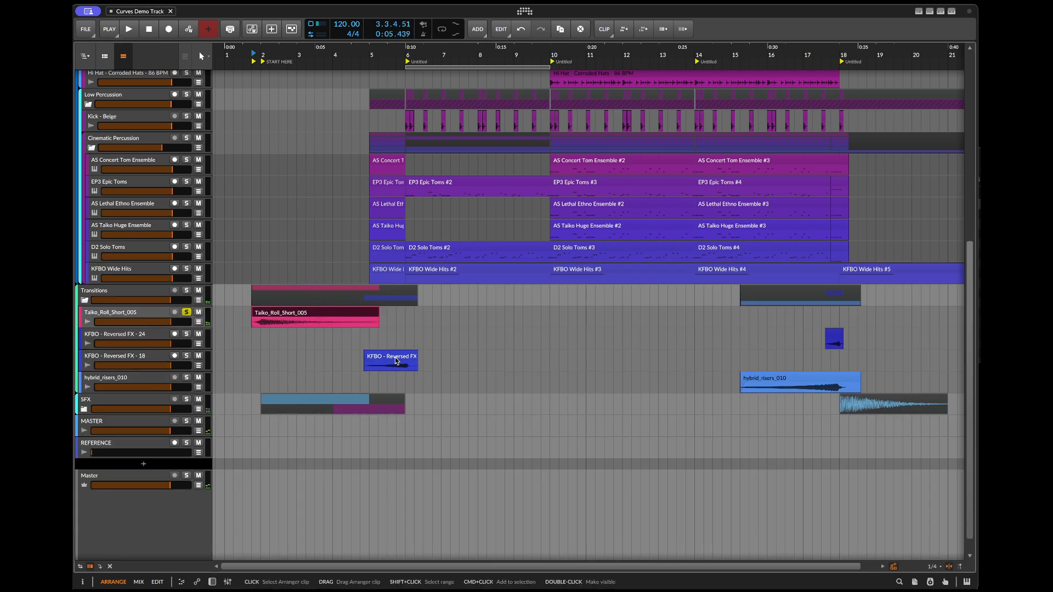
- Audition the KFBO - Reversed FX - 18 clip with its track soloed, and collapse the Transitions group
left_click(389, 362)
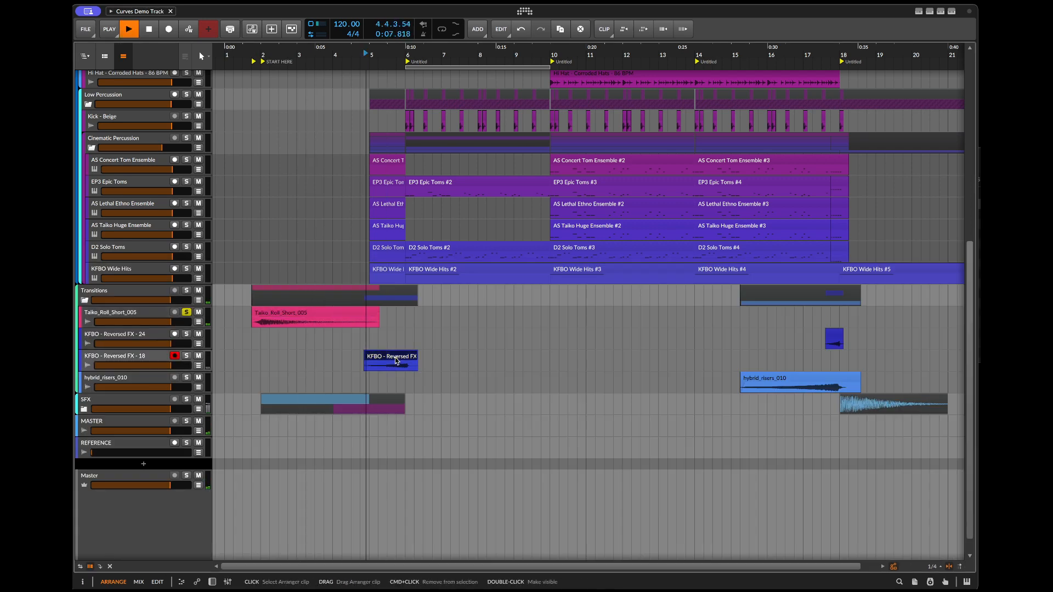
left_click(187, 357)
key("space")
key("space")
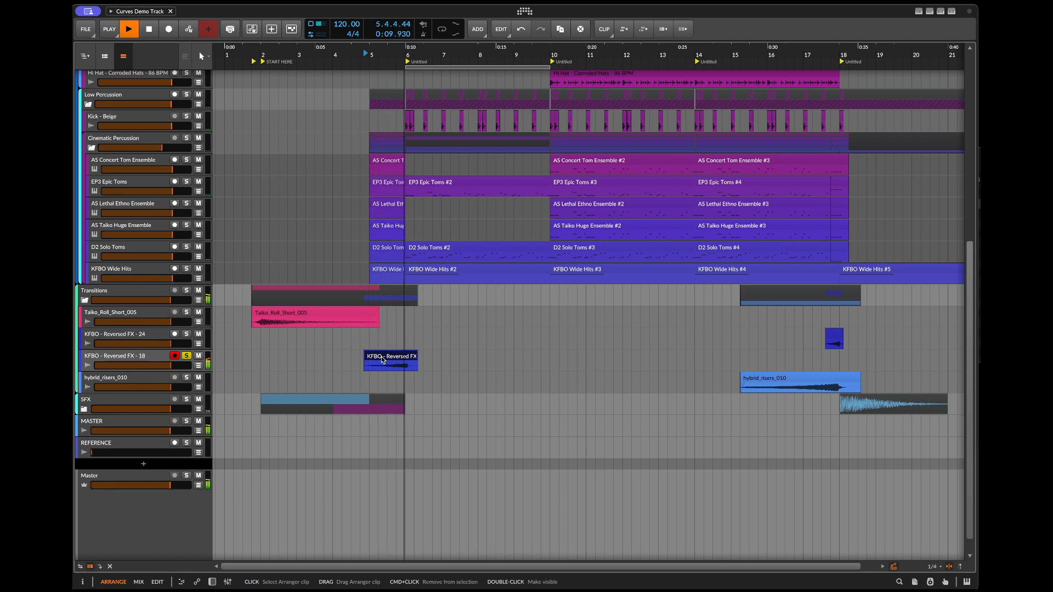
key("space")
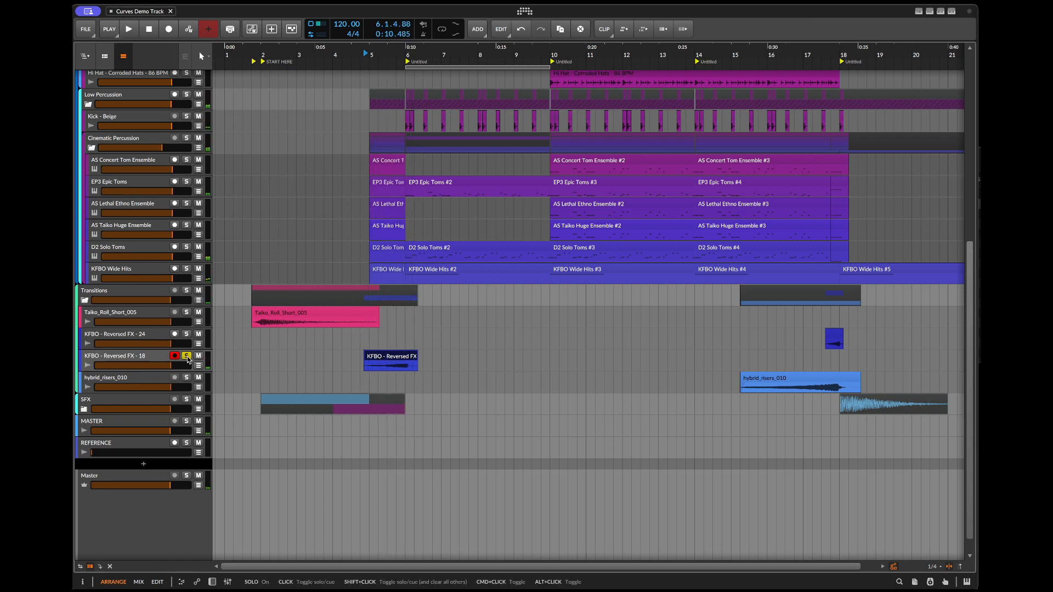
left_click(84, 301)
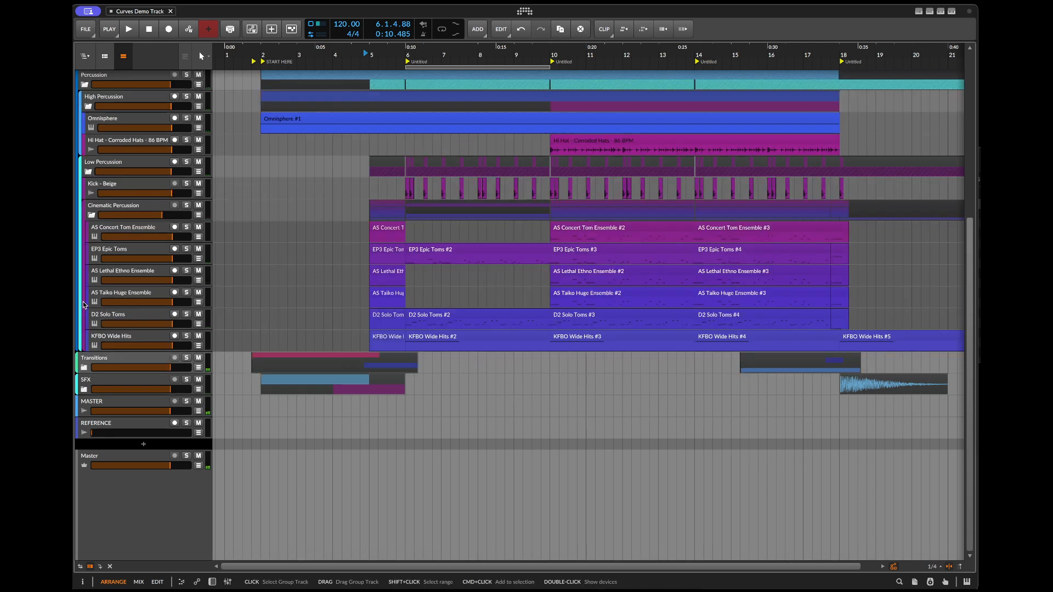
- Solo the Low Percussion group and play from the start of the EP3 Epic Toms #2 clip at bar 6
scroll(201, 335, "up", 3)
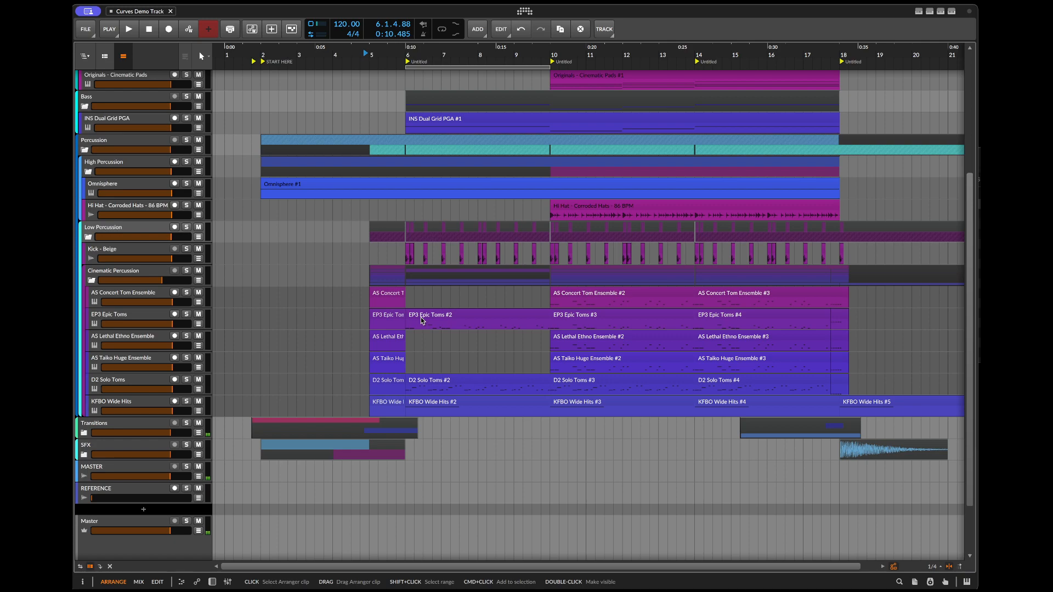
scroll(139, 320, "down", 3)
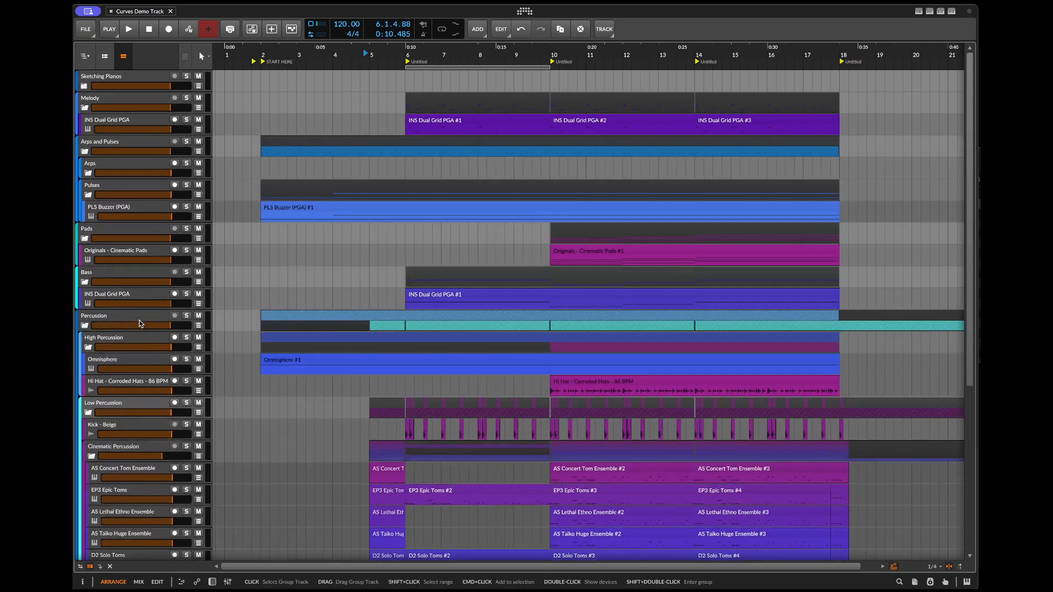
scroll(140, 325, "up", 2)
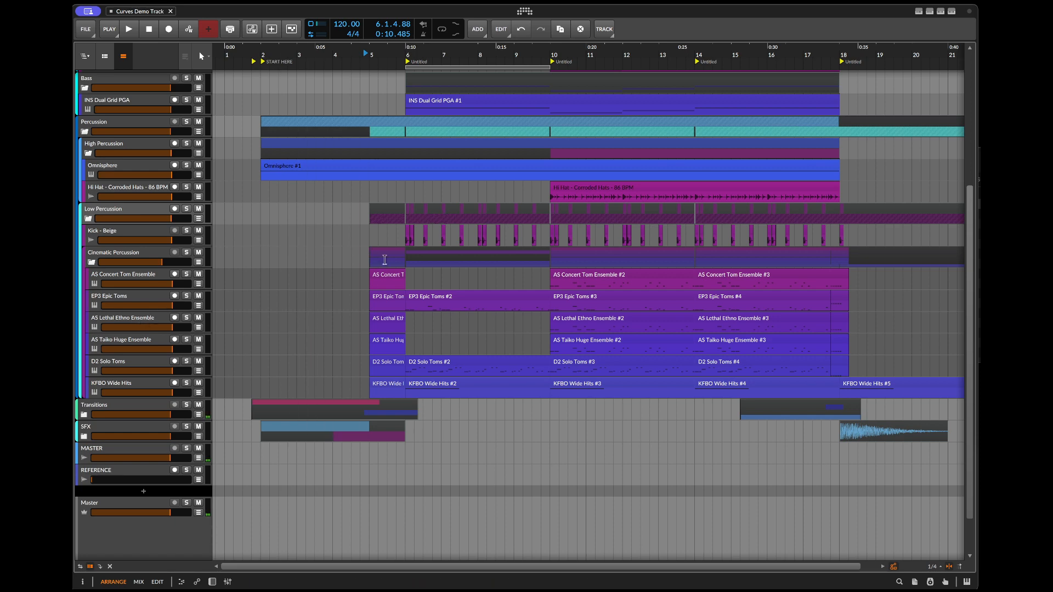
left_click(189, 213)
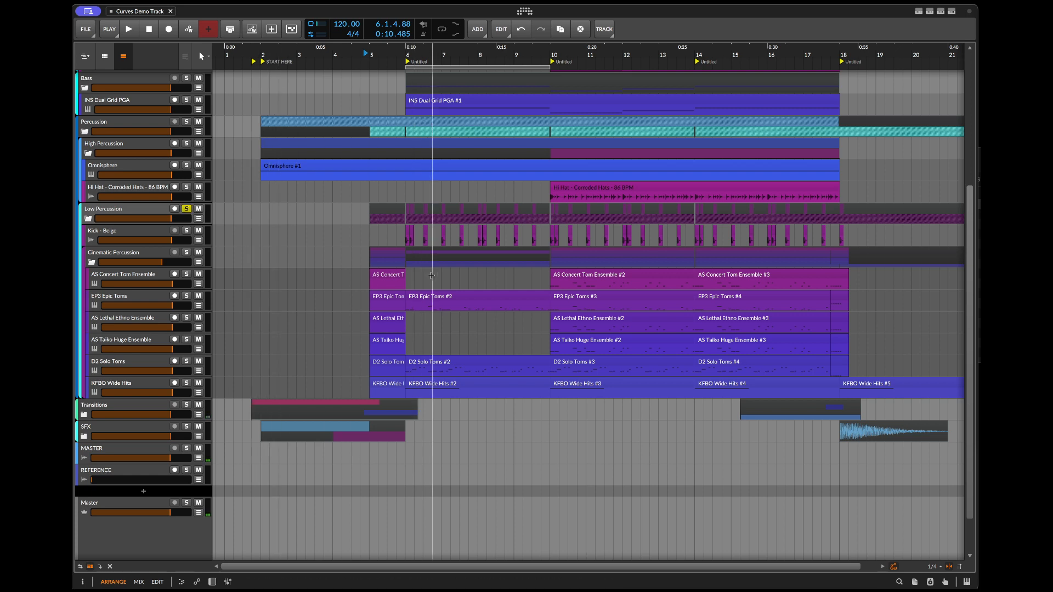
left_click(437, 300)
key("space")
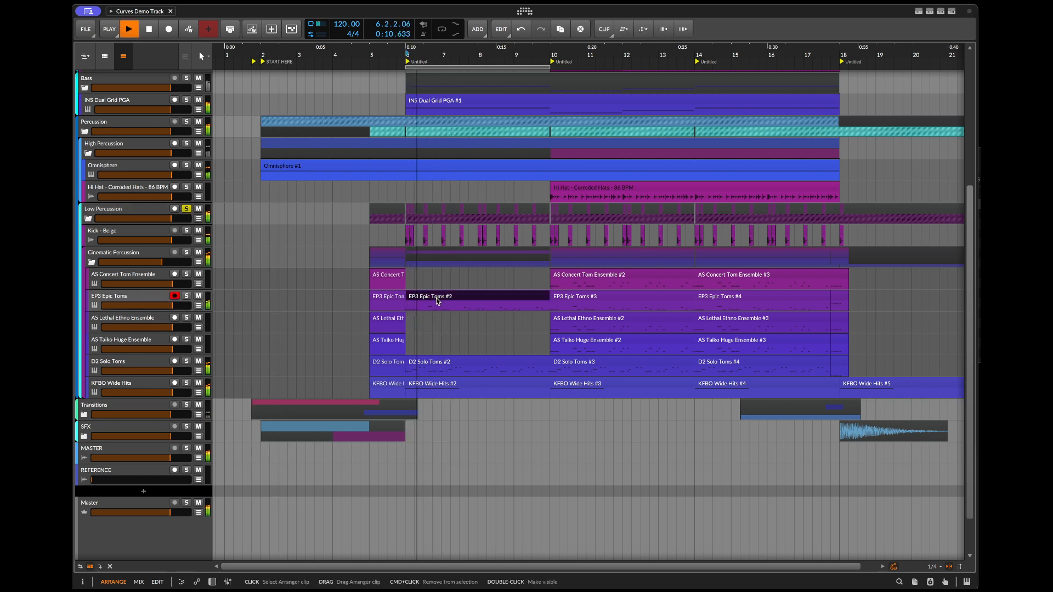
- Show the device chain of the D2 Solo Toms track and solo that track during playback
left_click(119, 366)
double_click(120, 366)
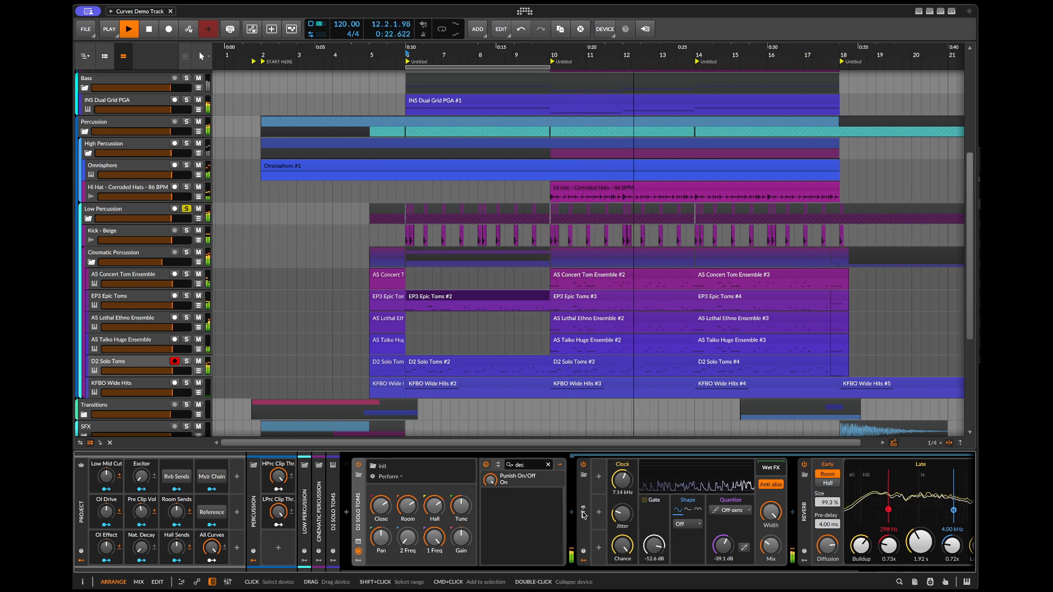
left_click(187, 362)
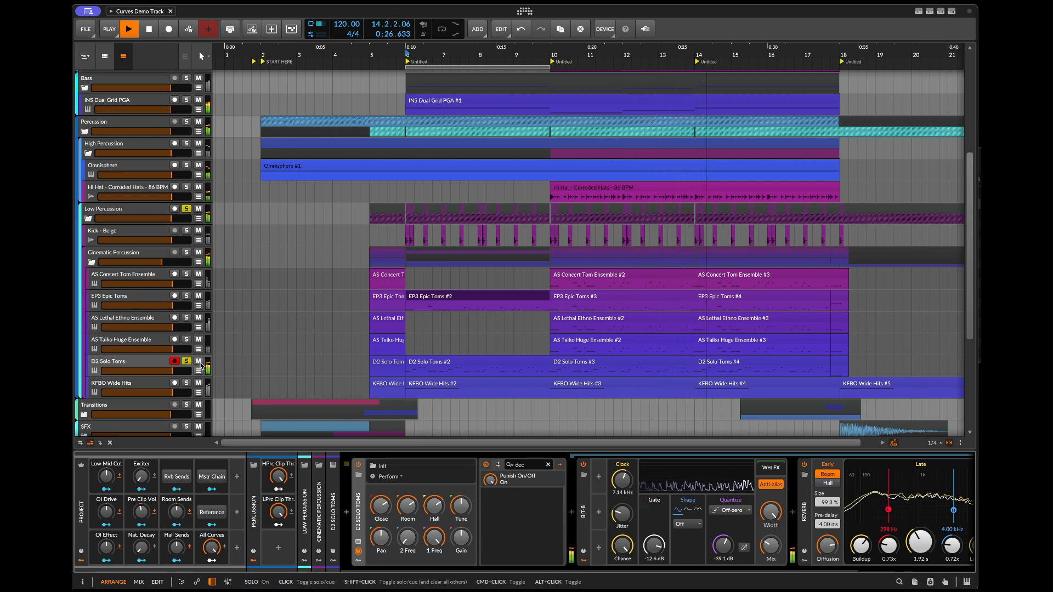
- Compare D2 Solo Toms with its Bit-8 device bypassed and enabled, and unsolo the track
left_click(584, 465)
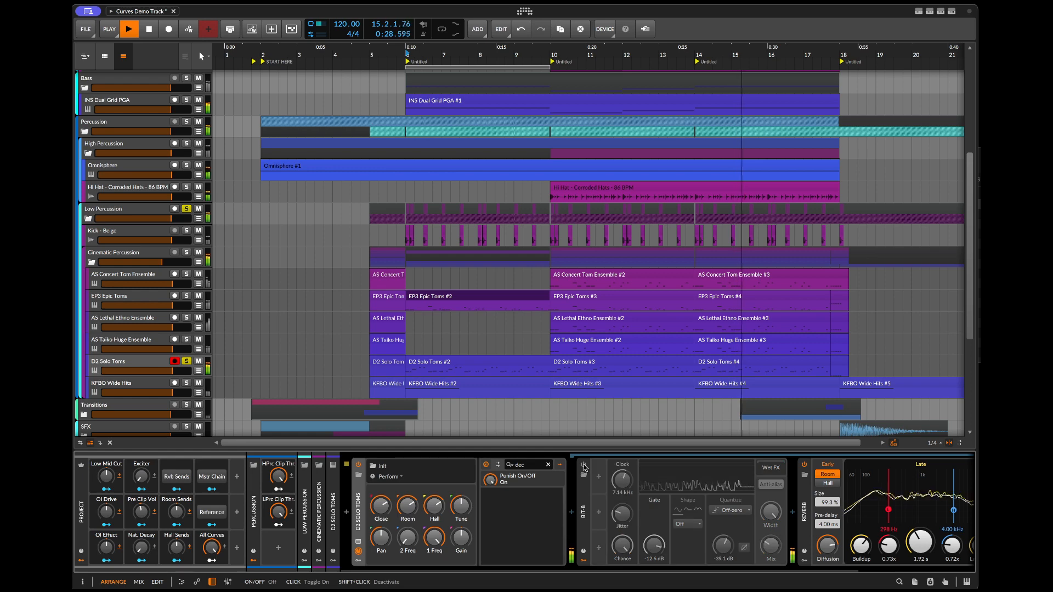
left_click(584, 465)
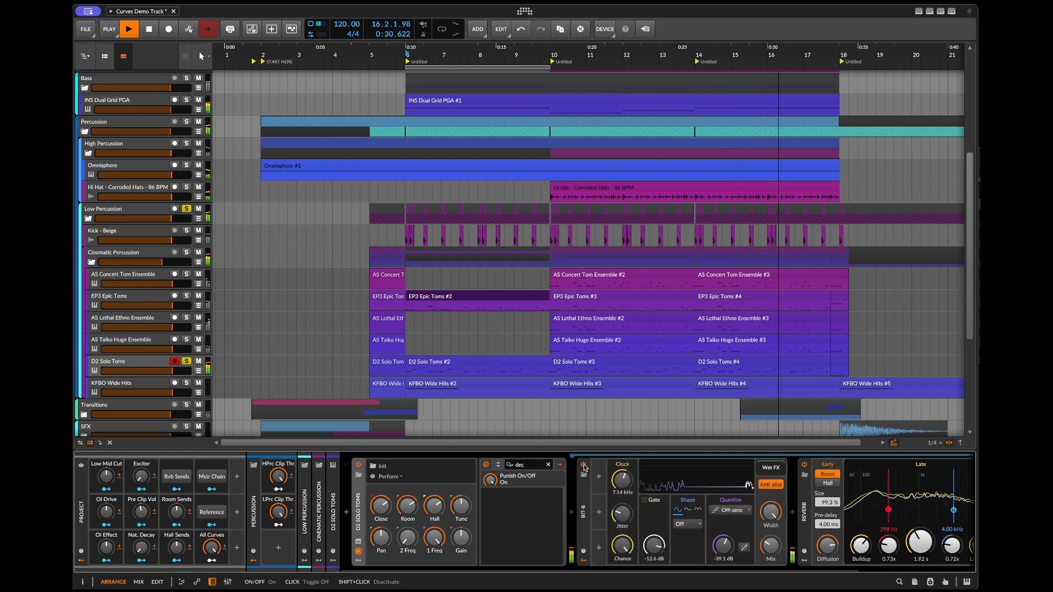
left_click(187, 362)
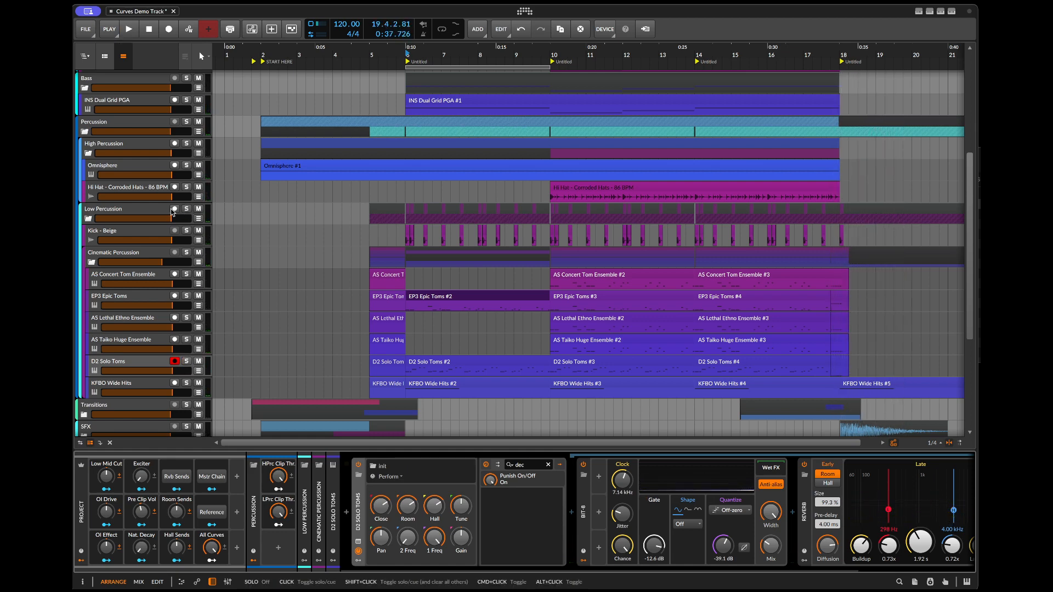
- Collapse the Low Percussion group and show the device chain of the Hi Hat - Corroded Hats track
left_click(89, 219)
left_click(109, 190)
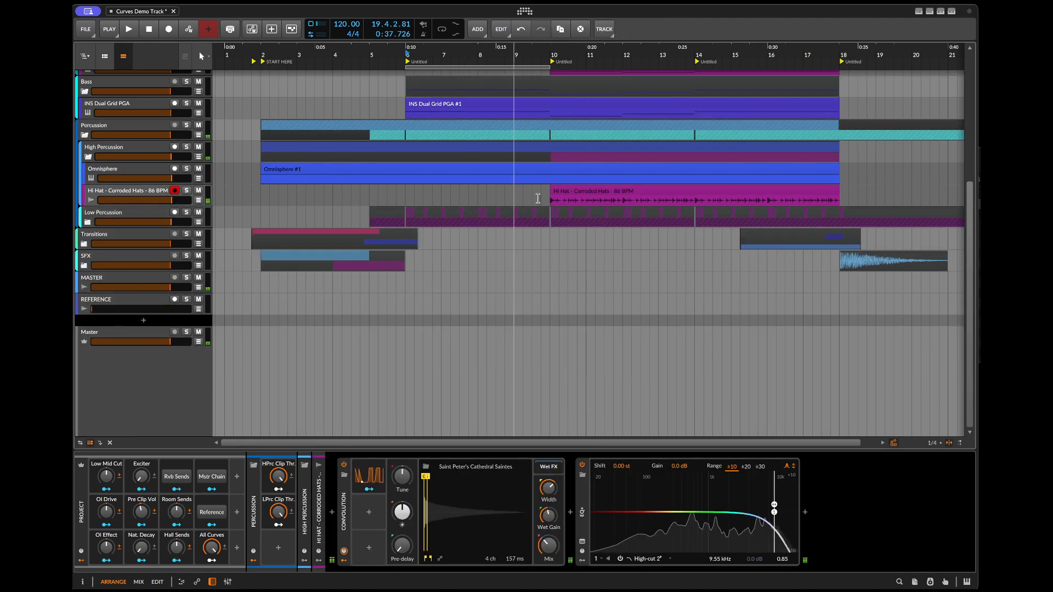
- Turn All Curves down to minimum and audition the Hi Hat - Corroded Hats clip, soloed and looped over its length
left_click(601, 192)
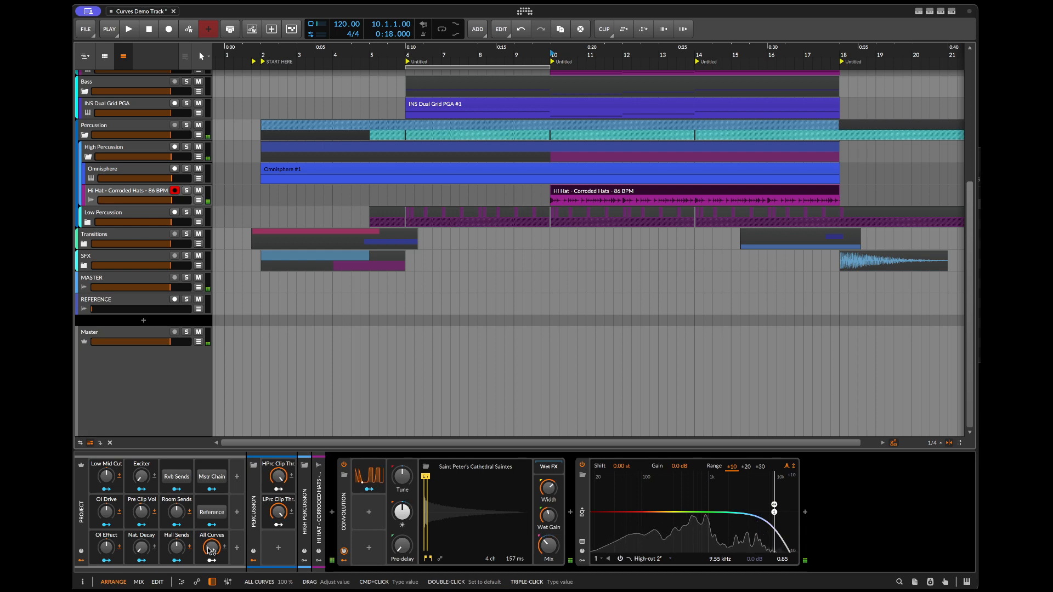
left_click_drag(210, 550, 210, 573)
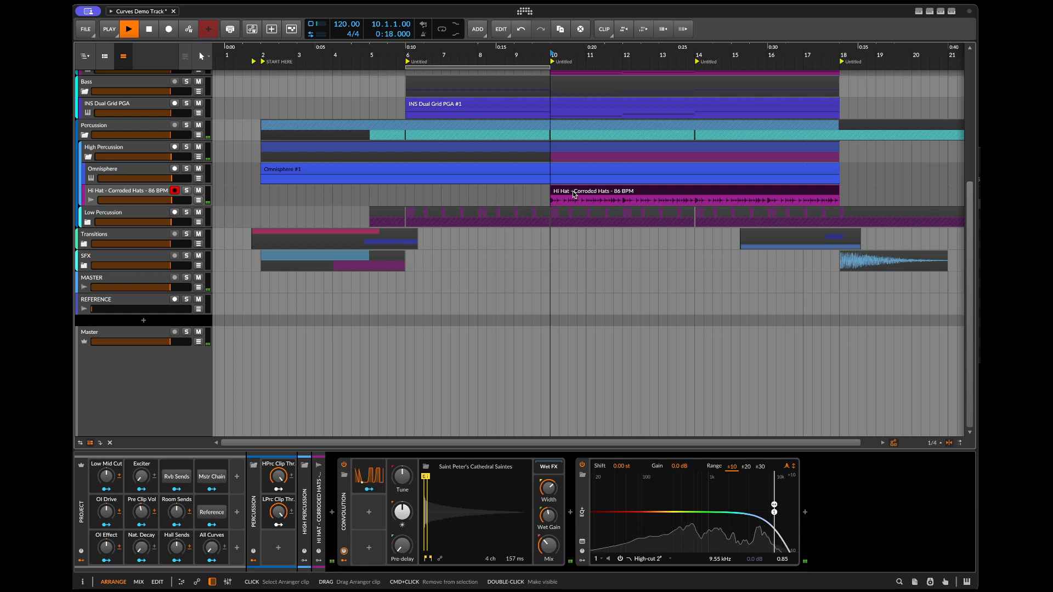
key("s")
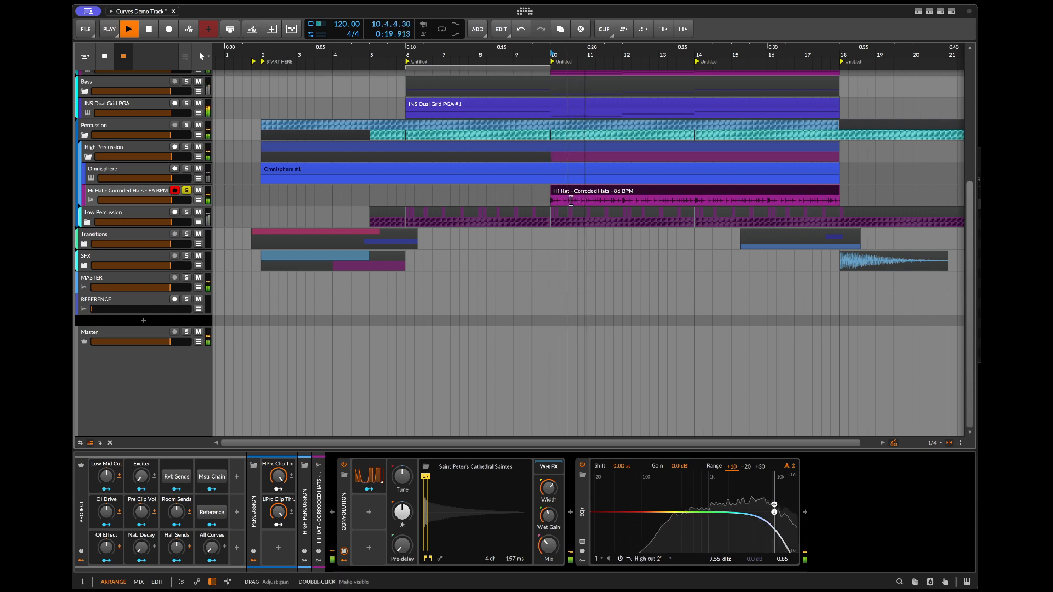
key("super+l")
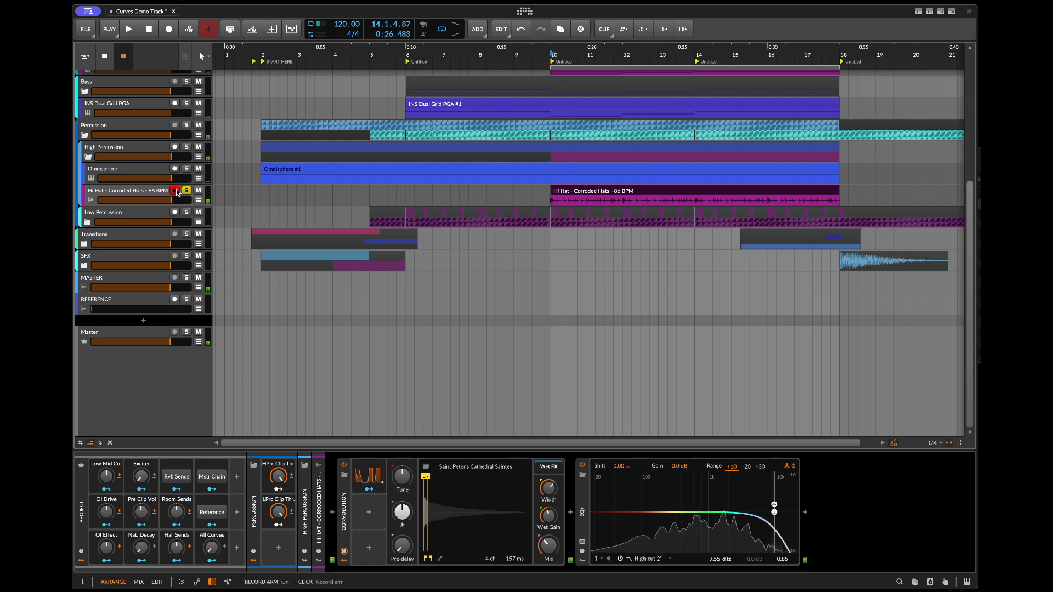
- Set All Curves to 100 % and play the looped hi-hat clip
left_click_drag(210, 547, 211, 471)
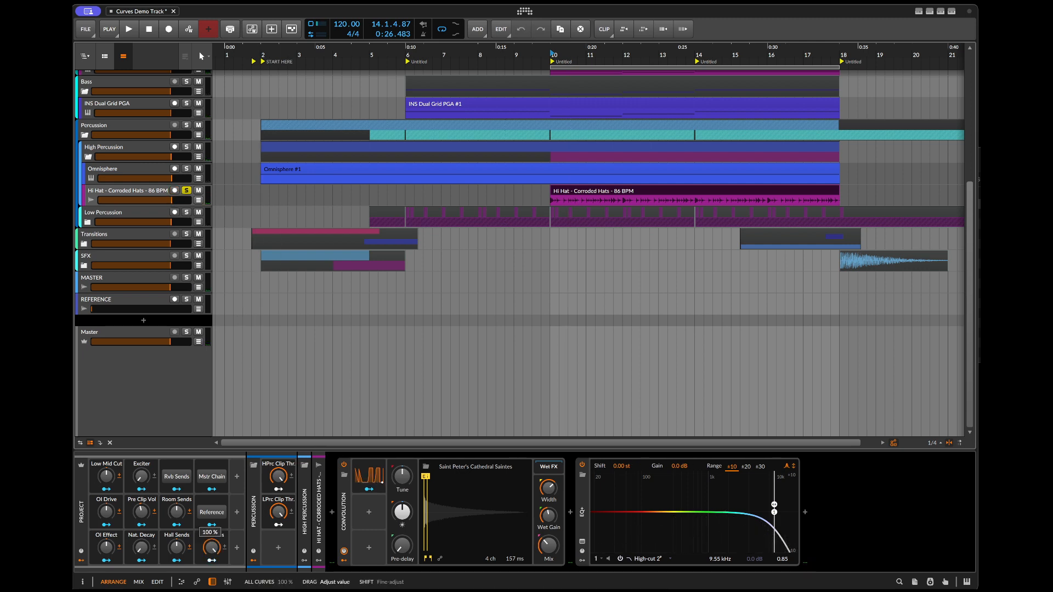
key("space")
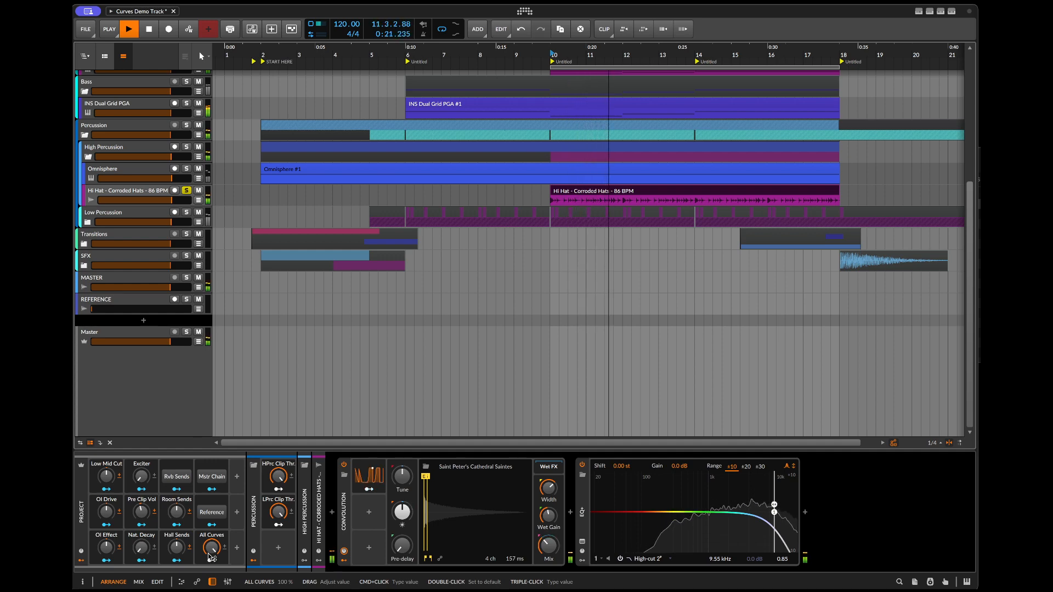
- Preview the CV 016 (PGA) preset in the hi-hat Convolution's Curves modulator, cancel the browser and close the curve editor
left_click(370, 482)
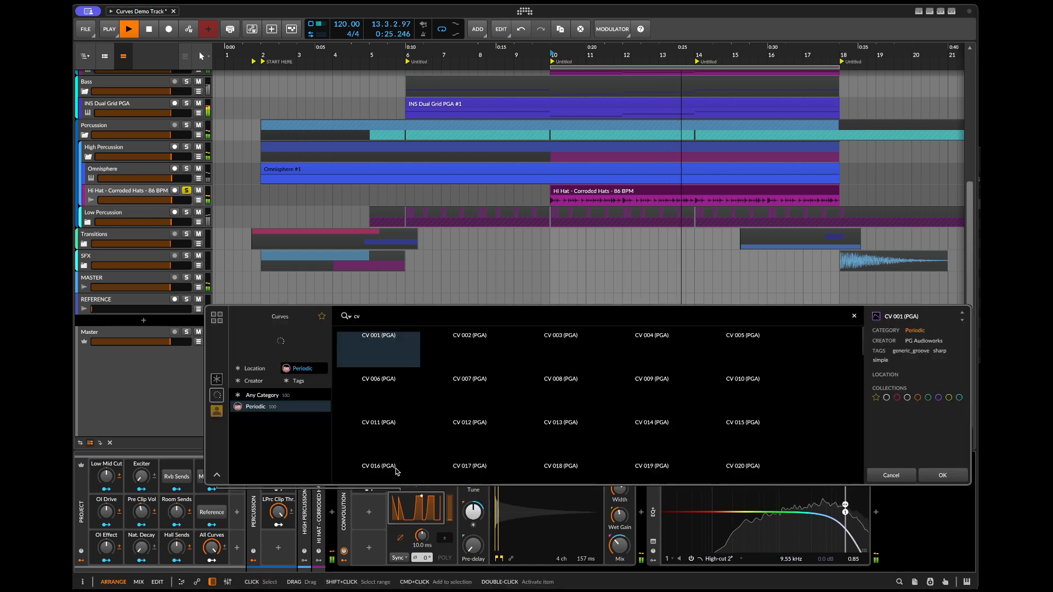
left_click(393, 465)
left_click(396, 472)
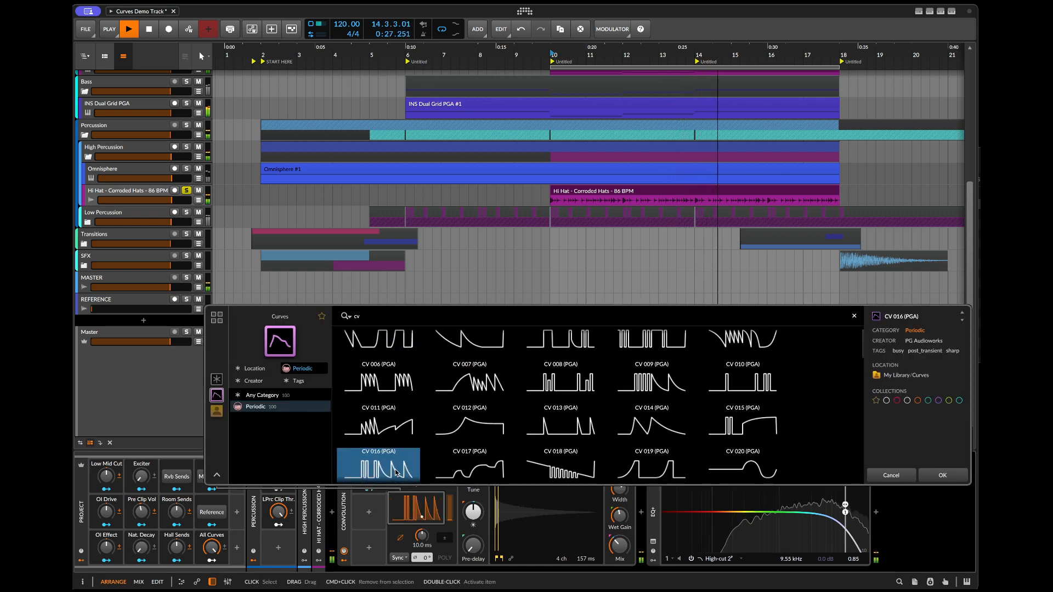
left_click(415, 508)
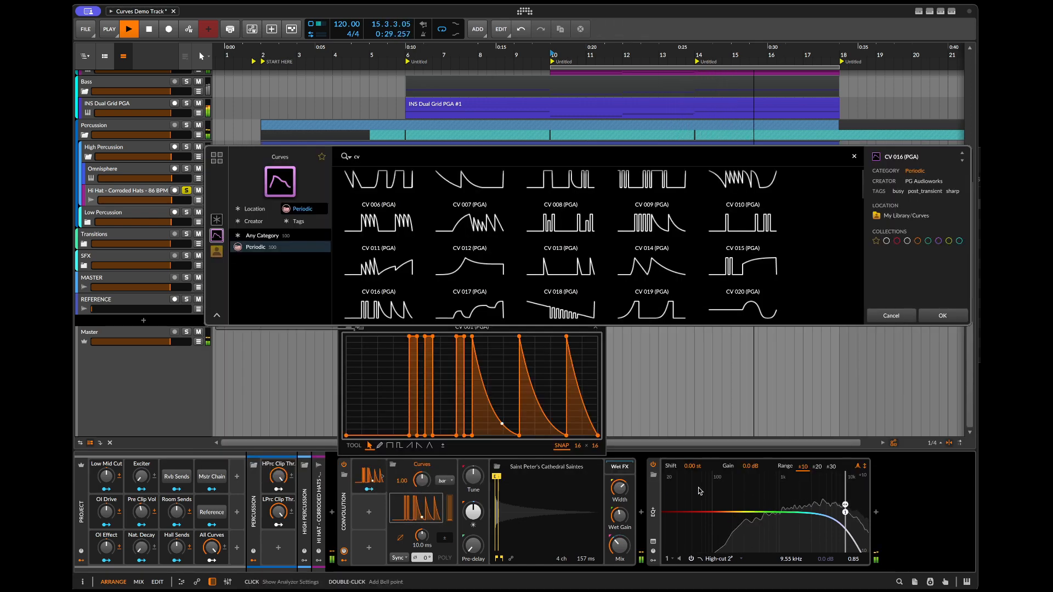
left_click(889, 315)
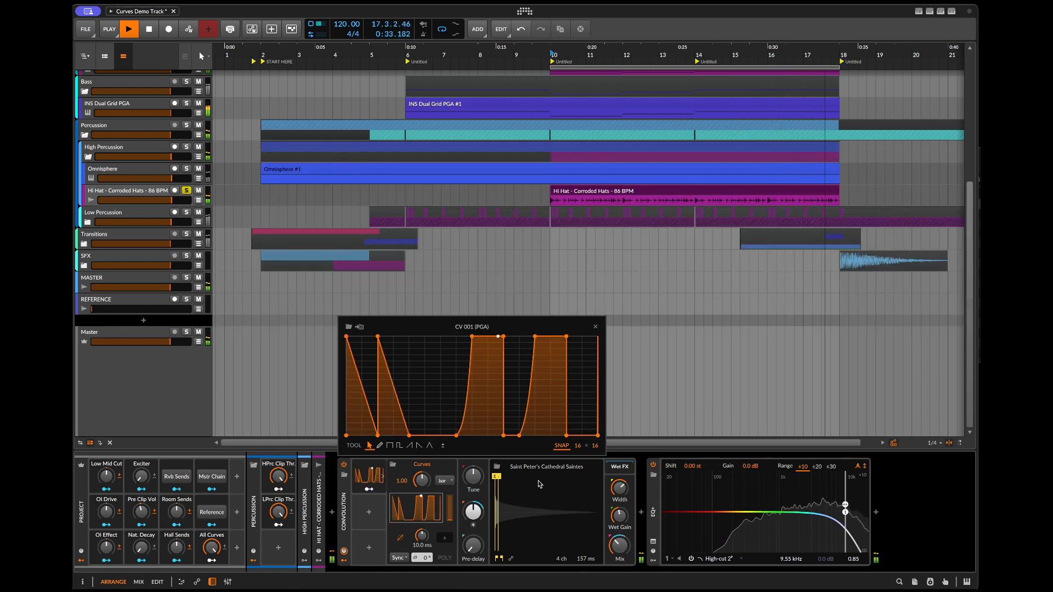
left_click(415, 516)
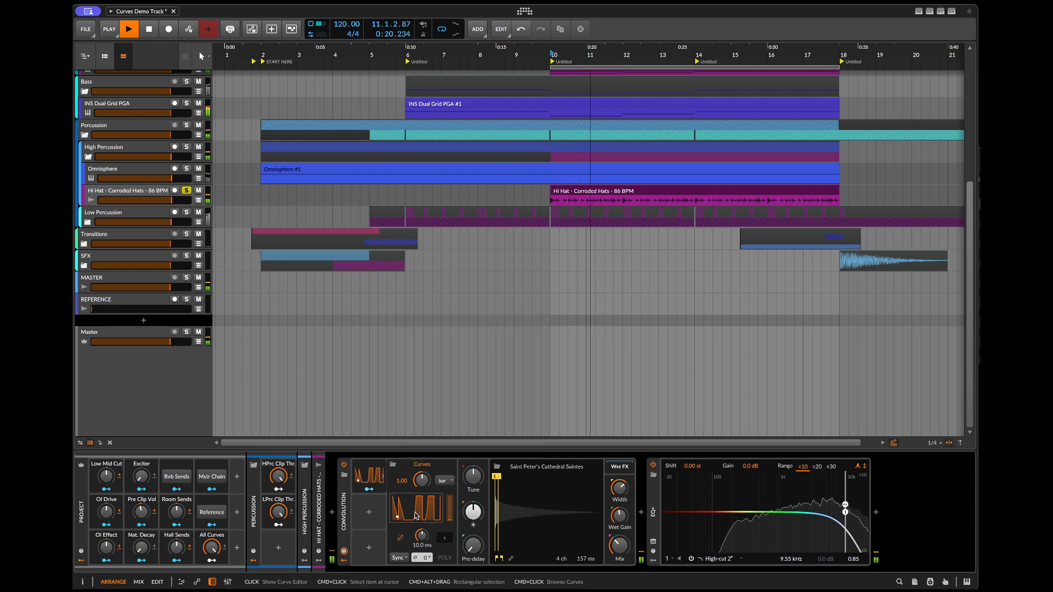
- Unsolo the hi-hat track to hear it in the full mix, solo it again and stop playback
left_click(187, 191)
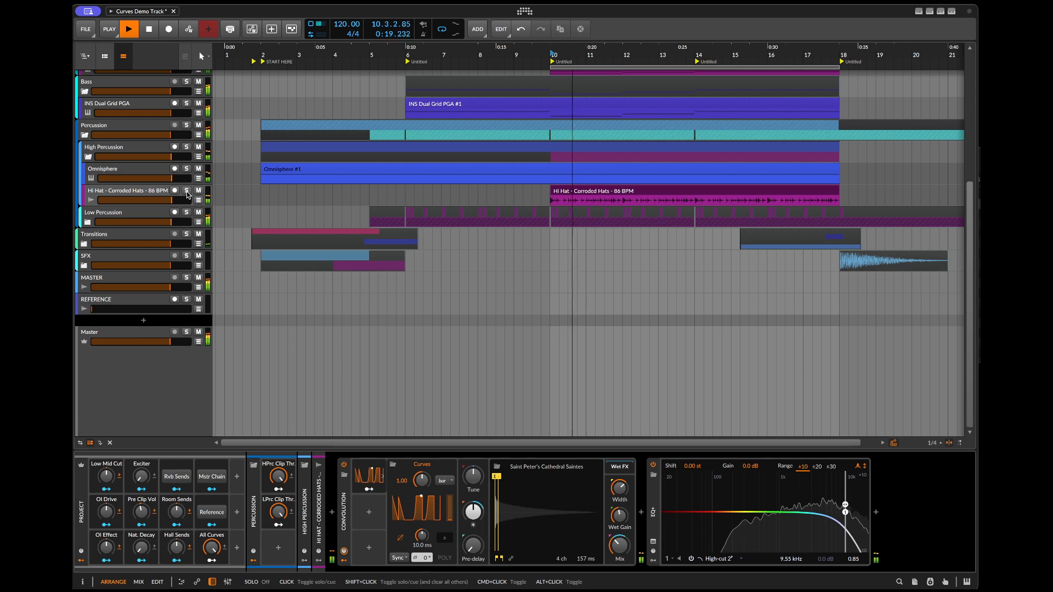
left_click(187, 191)
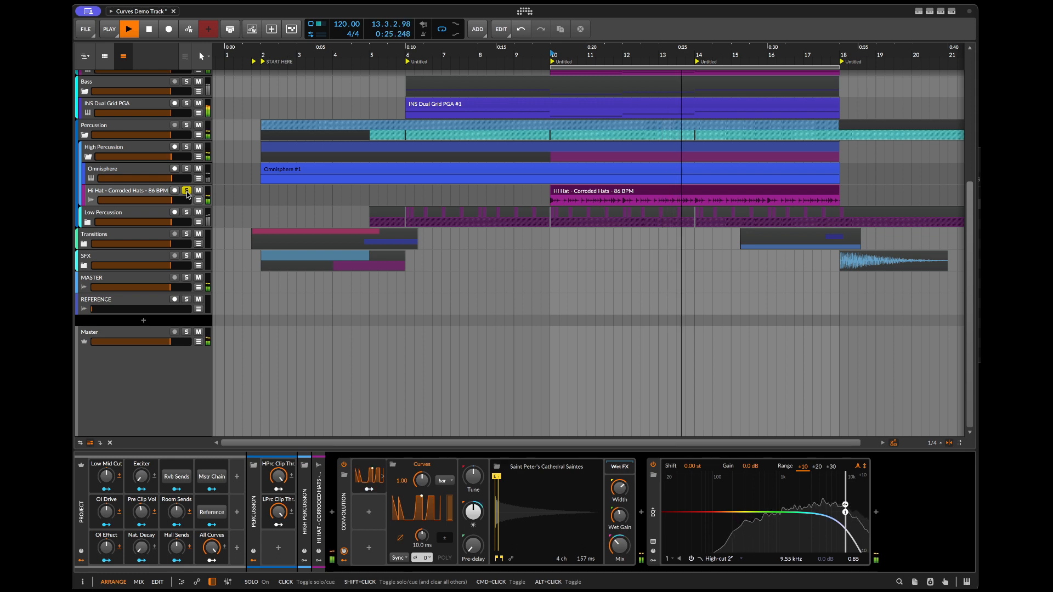
key("space")
left_click(360, 380)
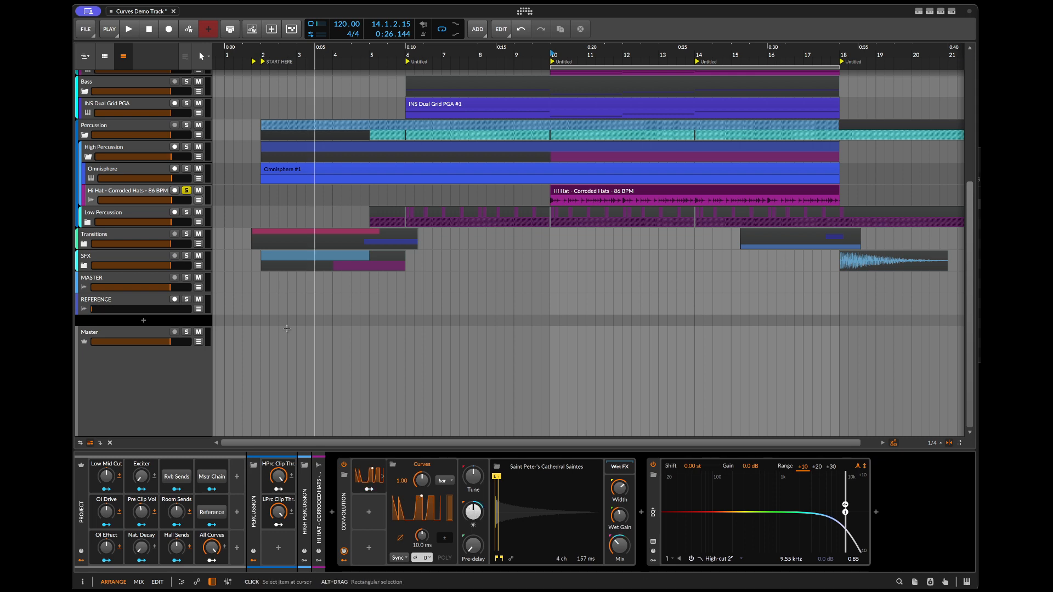
- Solo the Omnisphere track and expand its device chain to show the Bit-8 and the full Filter+ device
left_click(186, 169)
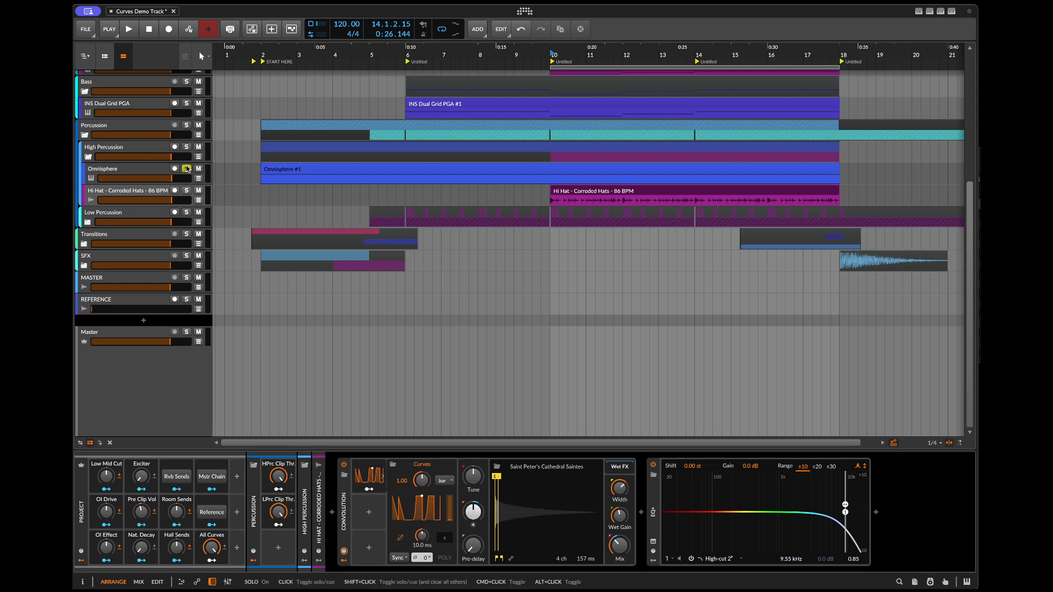
left_click(138, 170)
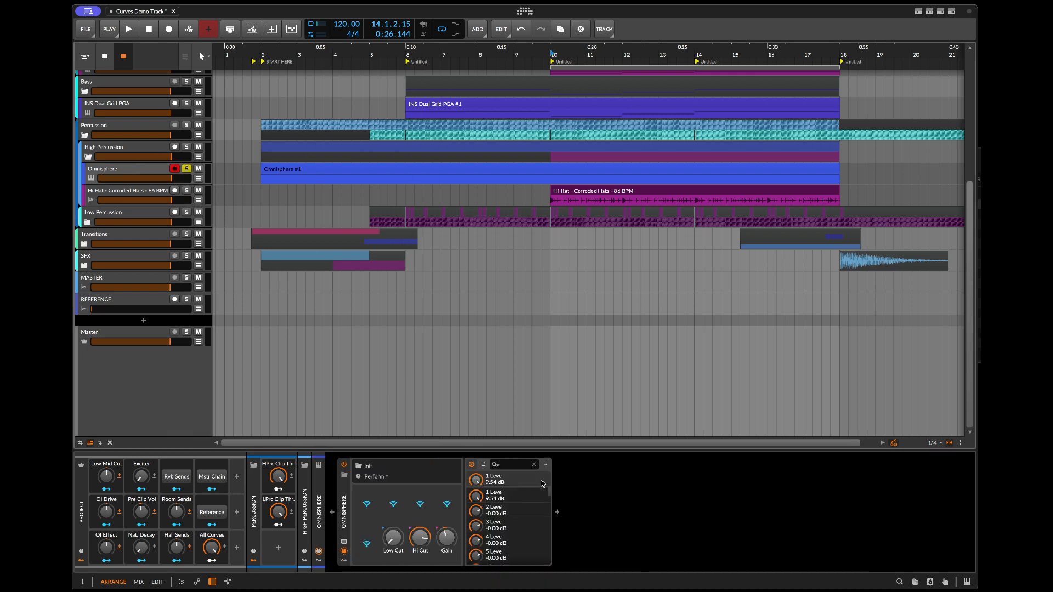
left_click(546, 466)
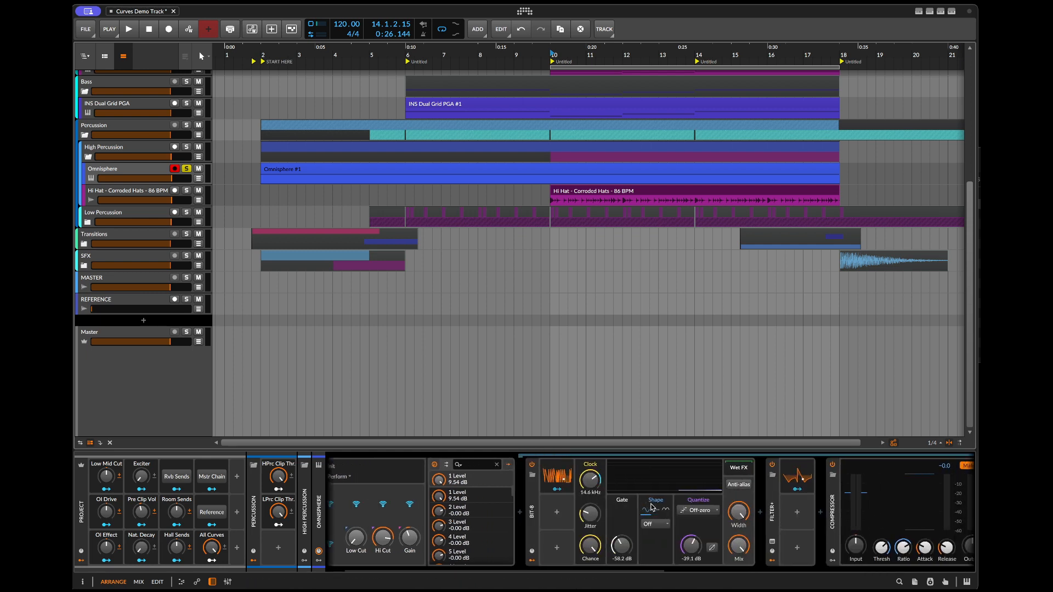
double_click(743, 517)
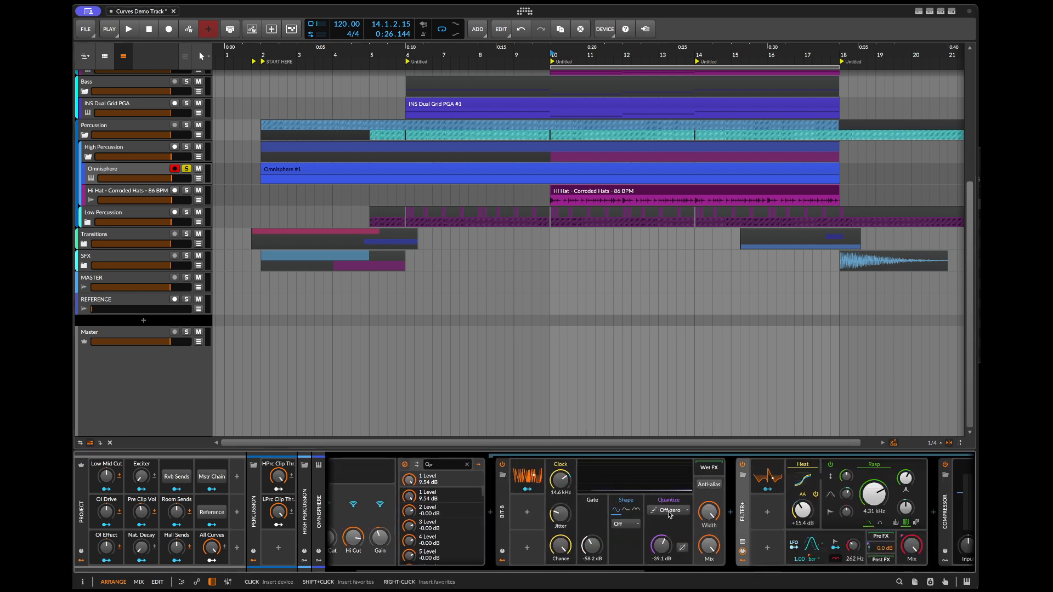
- Turn All Curves down, play the Omnisphere #1 clip from bar 2, and raise All Curves back to 100 %
left_click(214, 547)
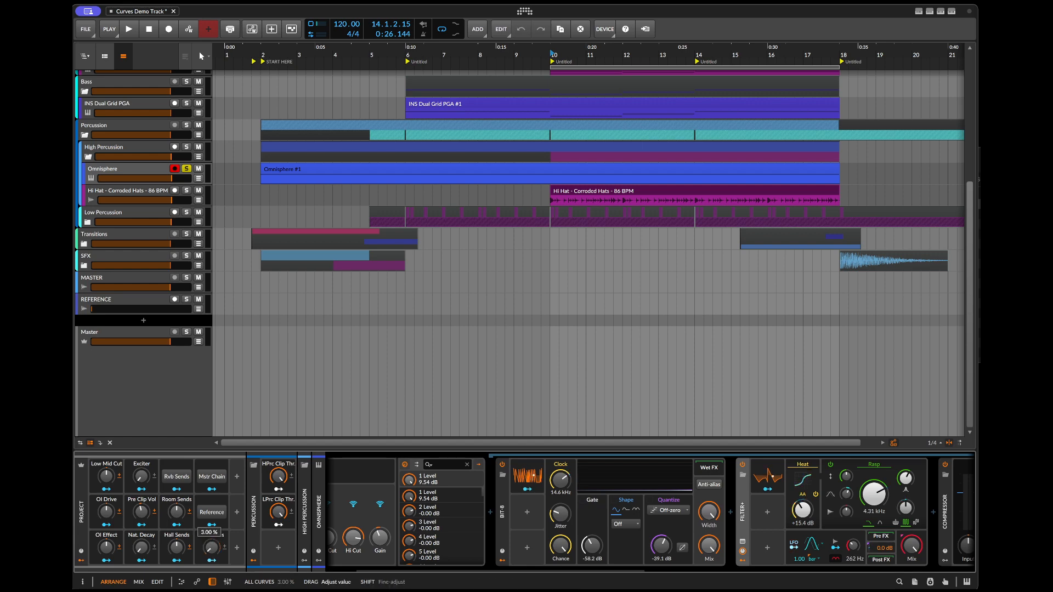
left_click(283, 174)
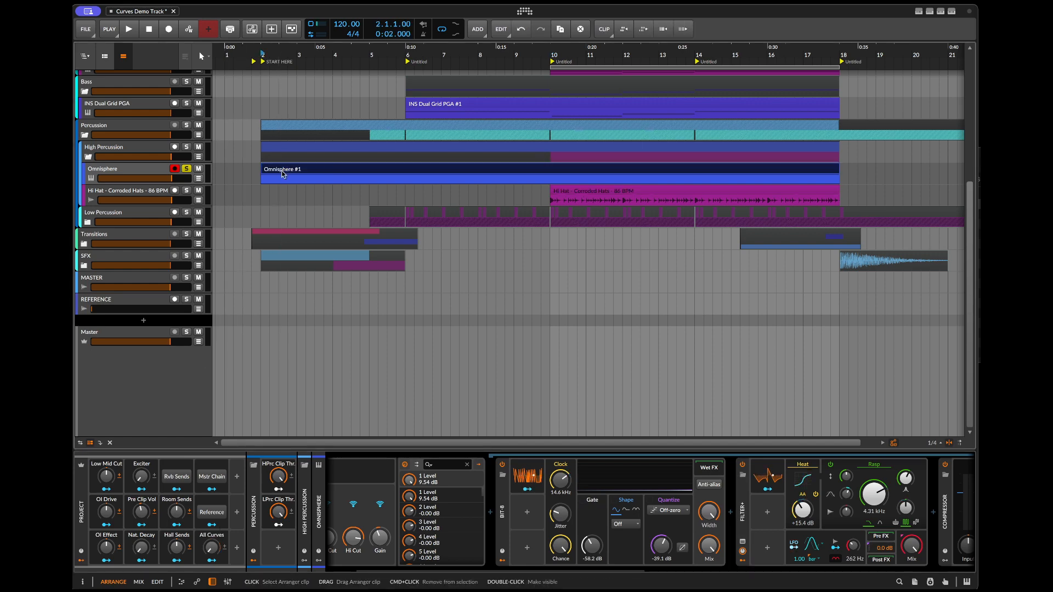
key("space")
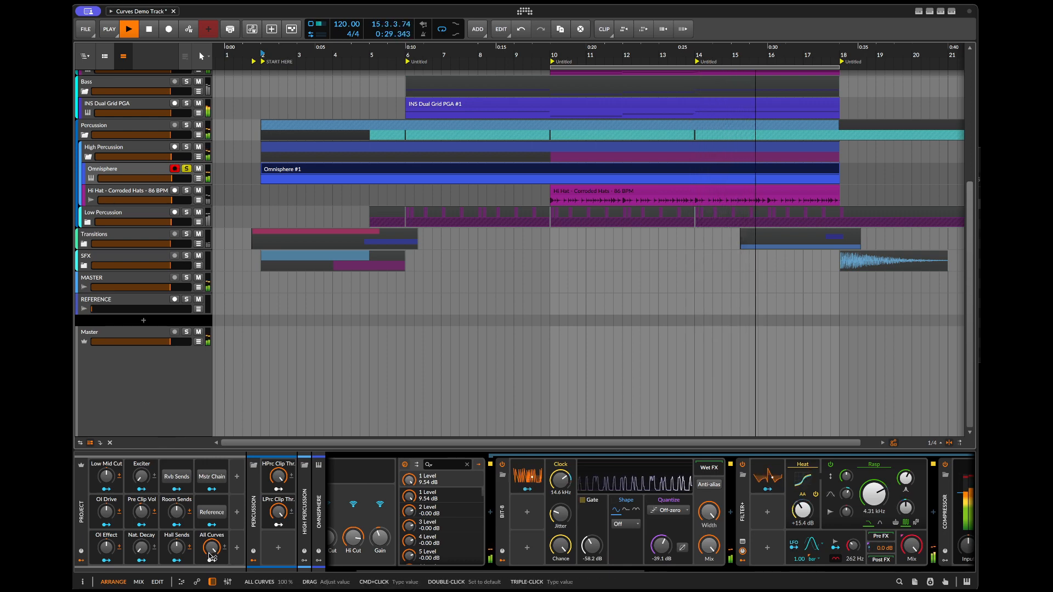
mouse_move(212, 547)
left_mouse_down()
mouse_move(212, 589)
mouse_move(208, 541)
left_mouse_up()
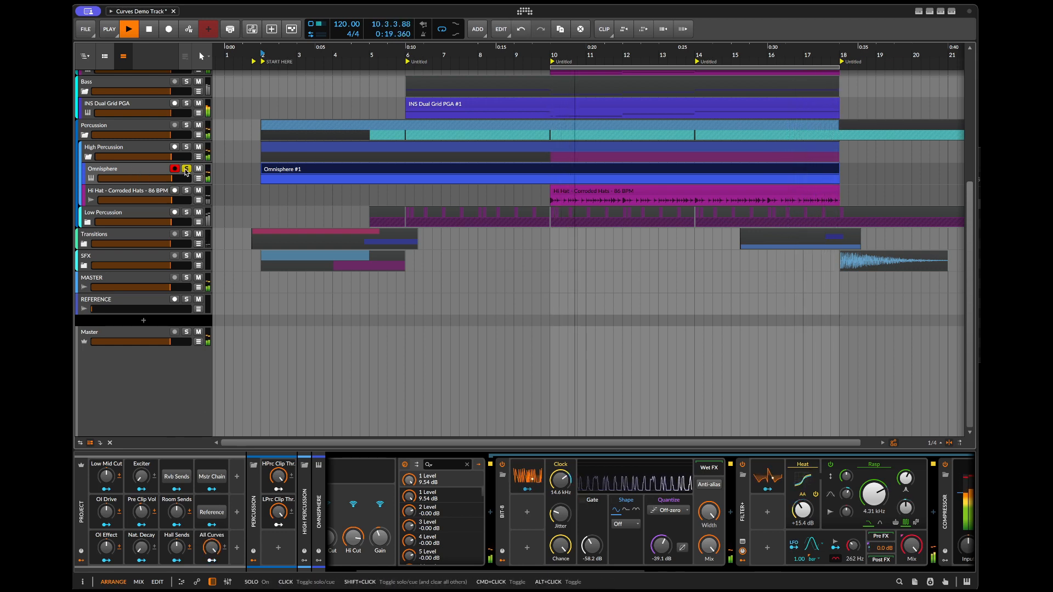
- Stop playback, disarm and unsolo the Omnisphere track, and collapse the Percussion group
key("space")
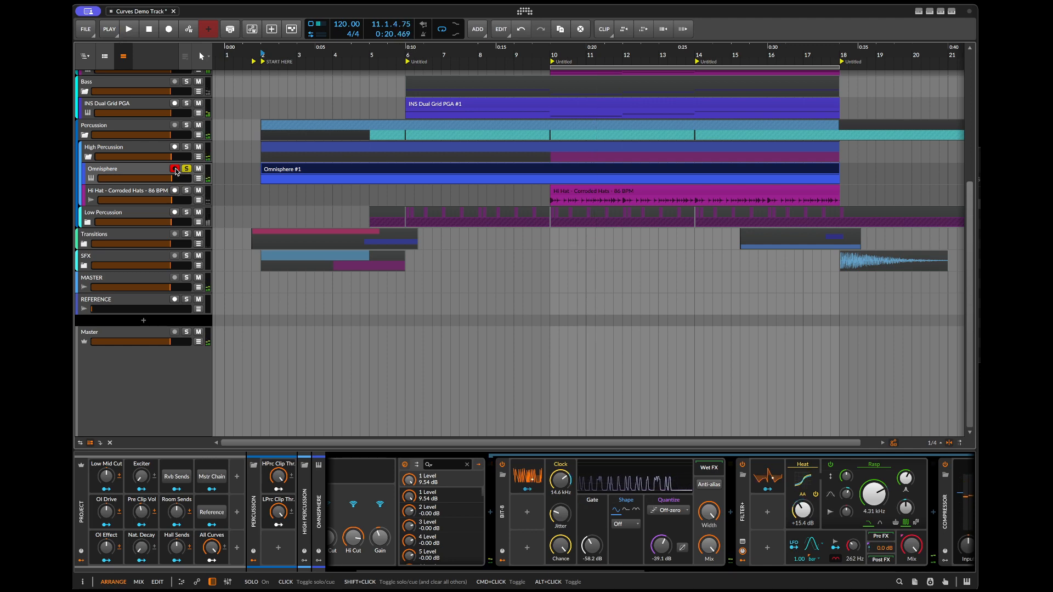
left_click(175, 170)
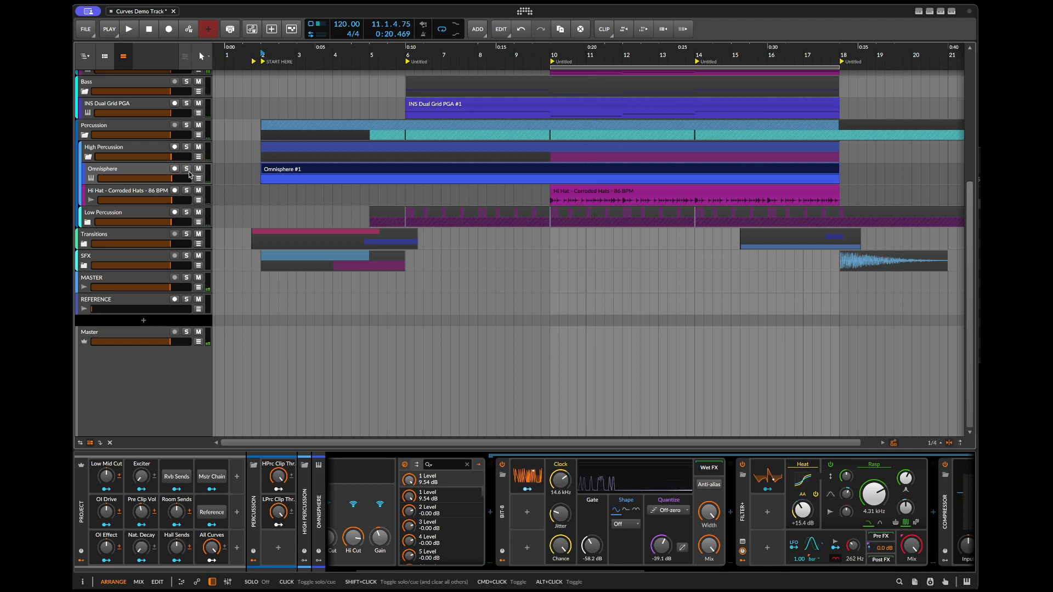
left_click(85, 135)
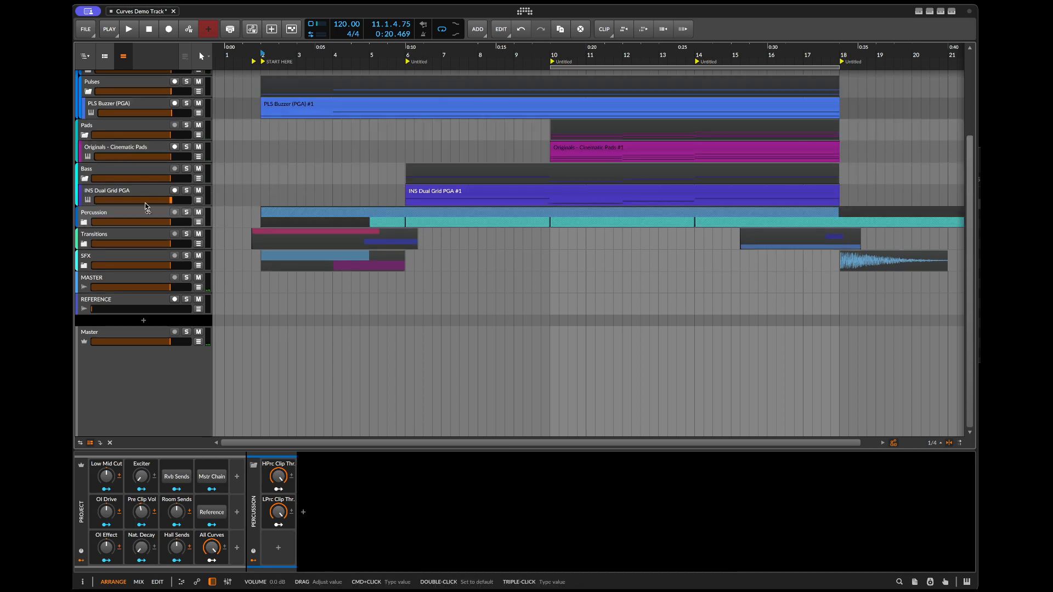
- Select the INS Dual Grid PGA #1 bass clip and open its Polygrid patch in the grid editor
scroll(377, 220, "up", 1)
left_click(429, 217)
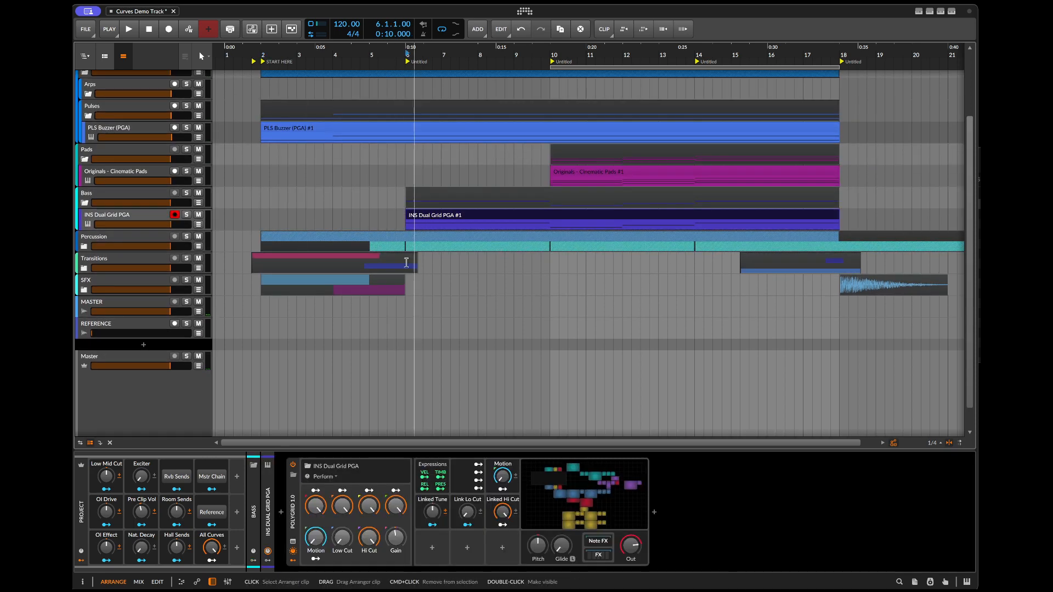
left_click(293, 543)
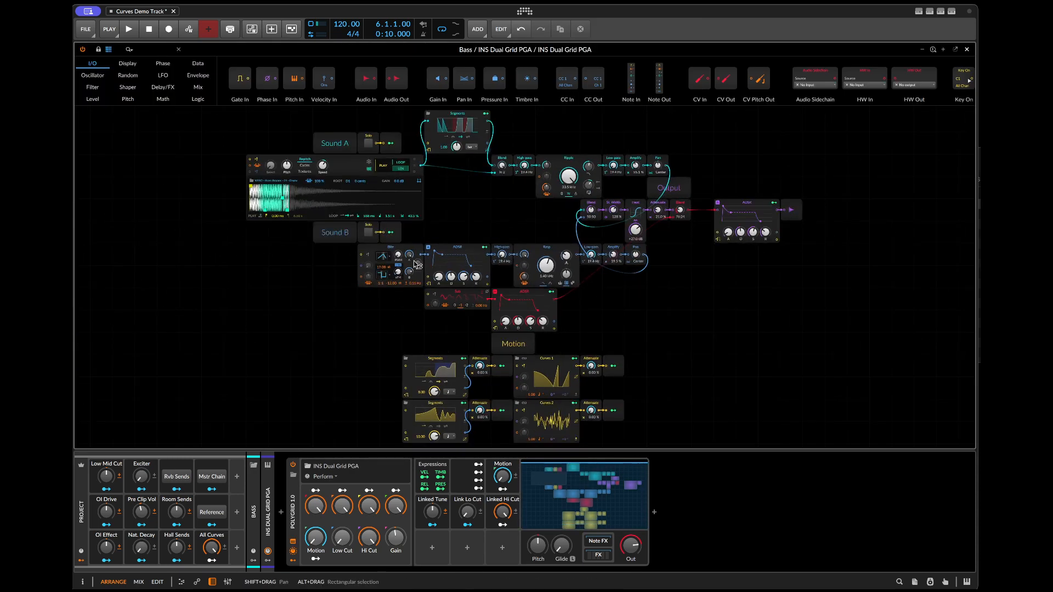
- Move the Sound A Segments module down beside the sampler in the grid patch and enlarge the Sound A and Sound B area
mouse_move(455, 184)
left_mouse_down()
mouse_move(442, 119)
mouse_move(443, 192)
left_mouse_up()
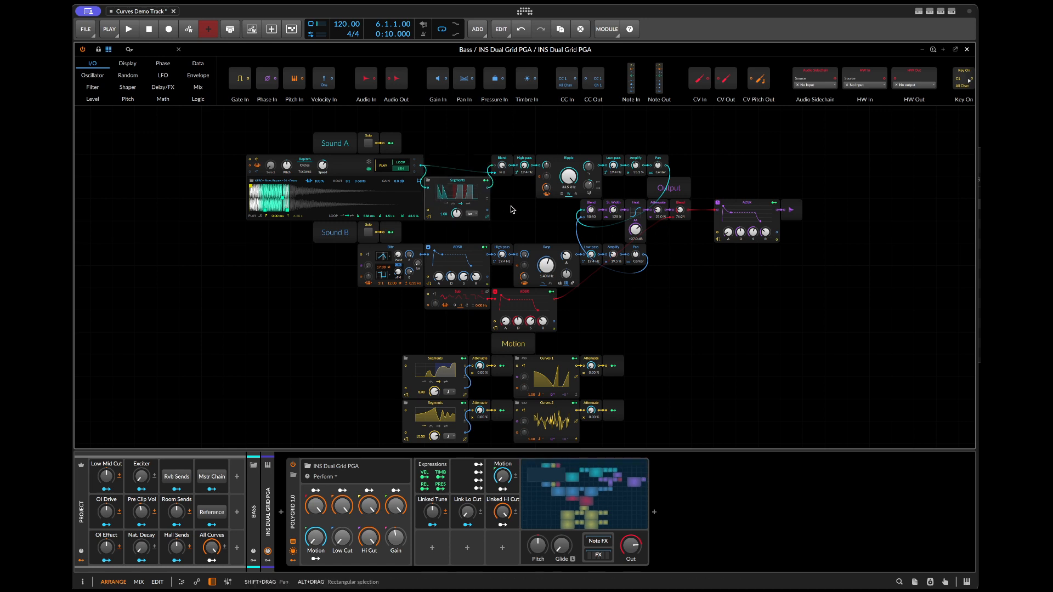
left_click(510, 209)
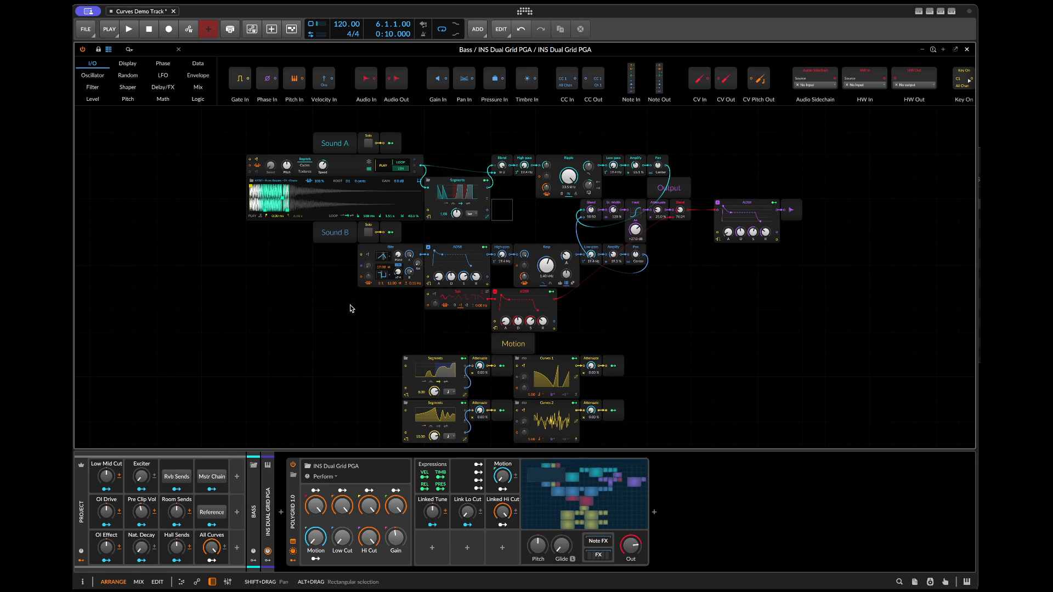
scroll(346, 313, "up", 5)
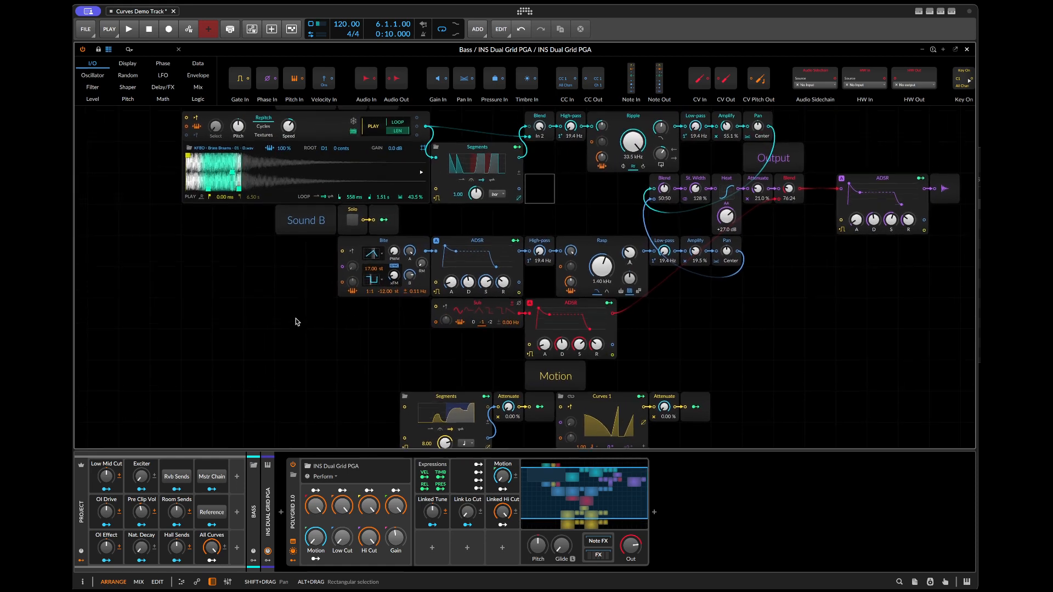
scroll(296, 322, "up", 3)
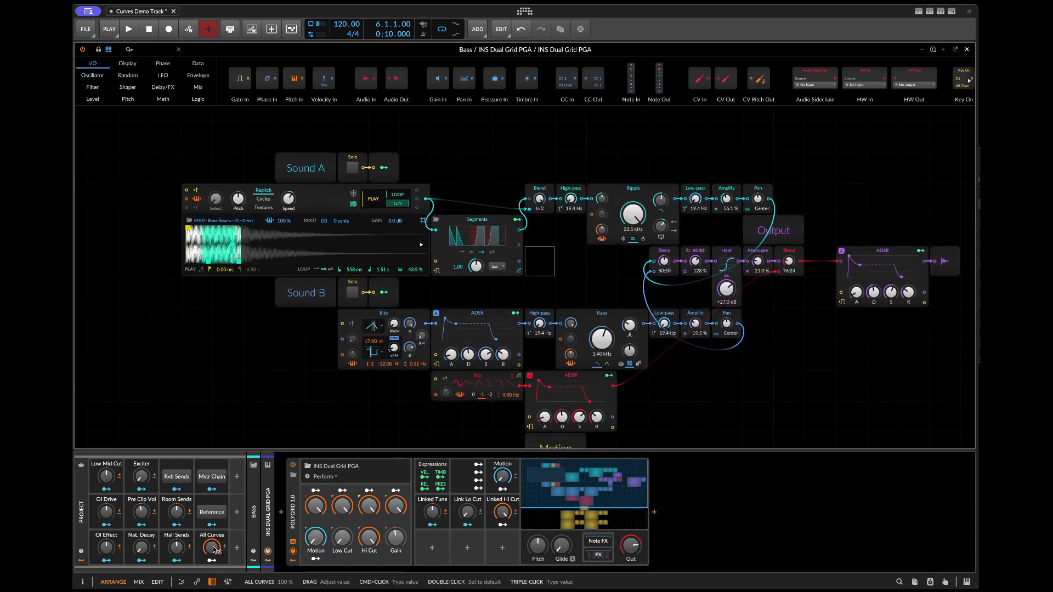
- Solo the INS Dual Grid PGA track and play it from bar 6, raising All Curves to 100 % partway through
left_click(293, 542)
left_click(186, 214)
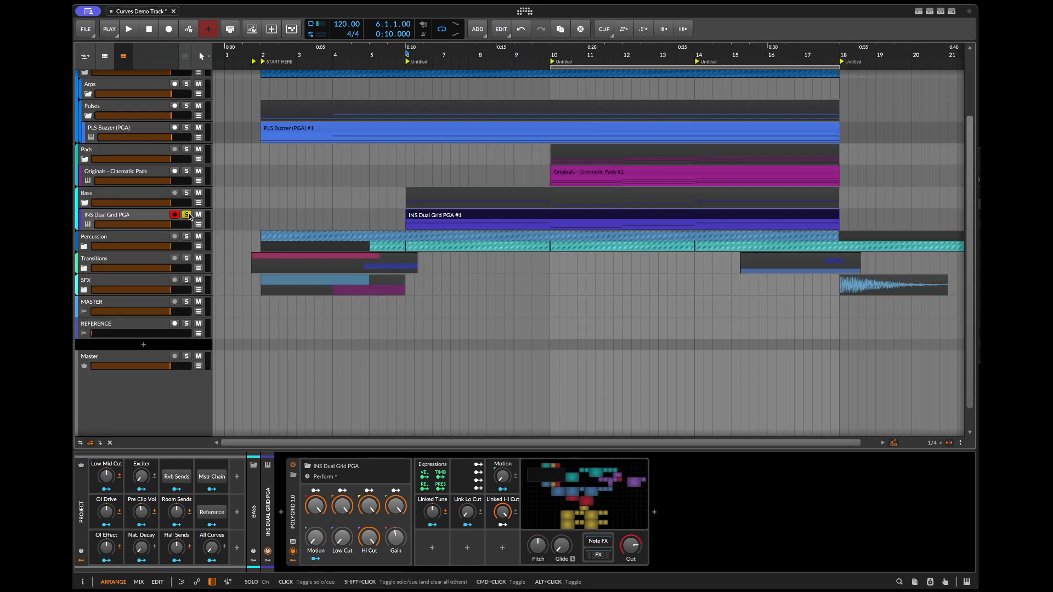
key("space")
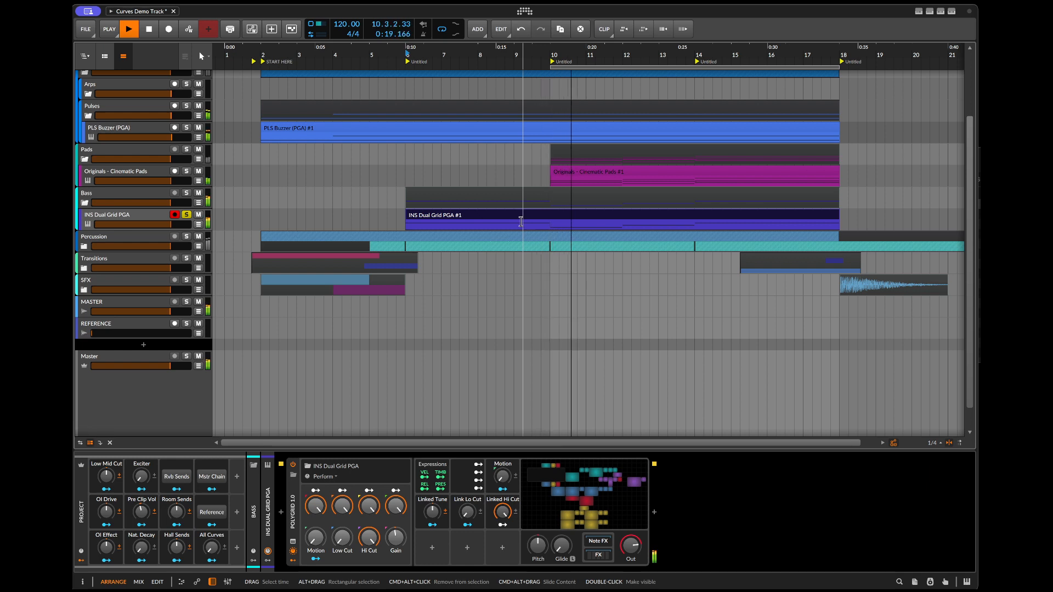
left_click_drag(212, 547, 212, 466)
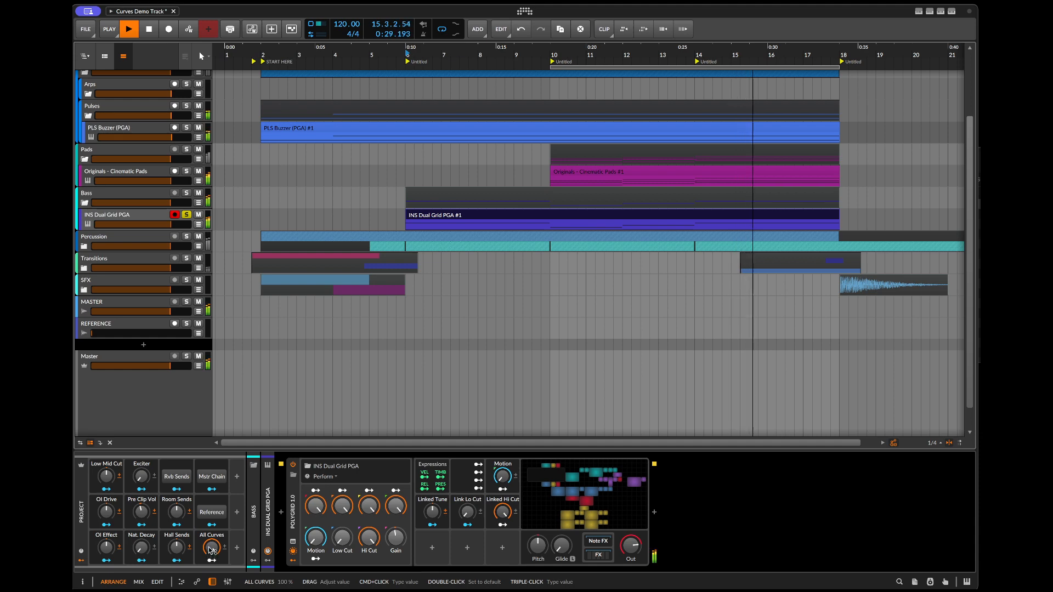
key("space")
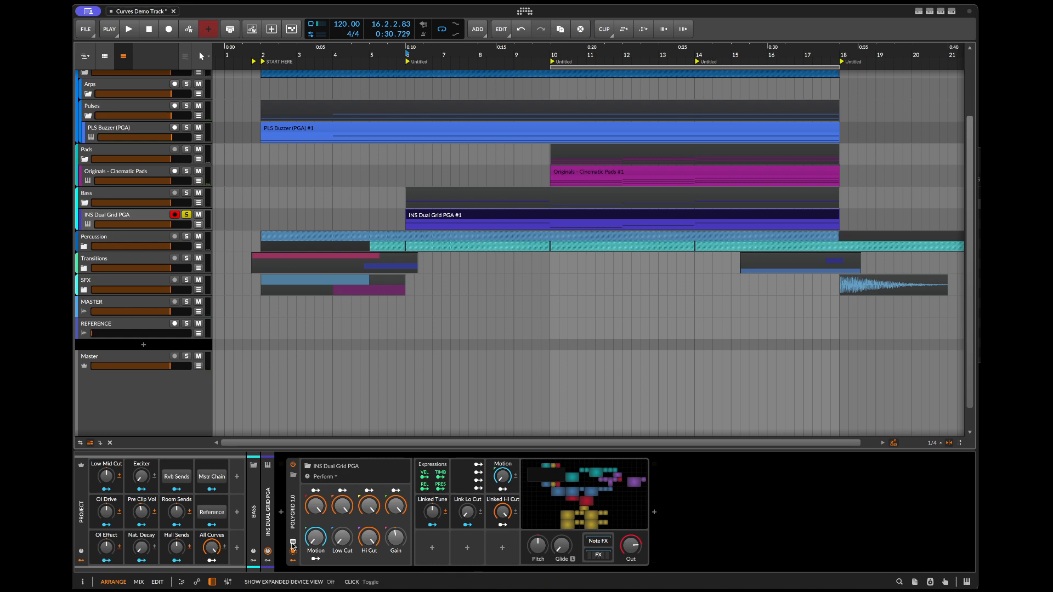
- Reopen the bass Polygrid patch in the grid editor and hide the device chain to view all sections down to Motion
left_click(293, 545)
scroll(311, 350, "up", 3)
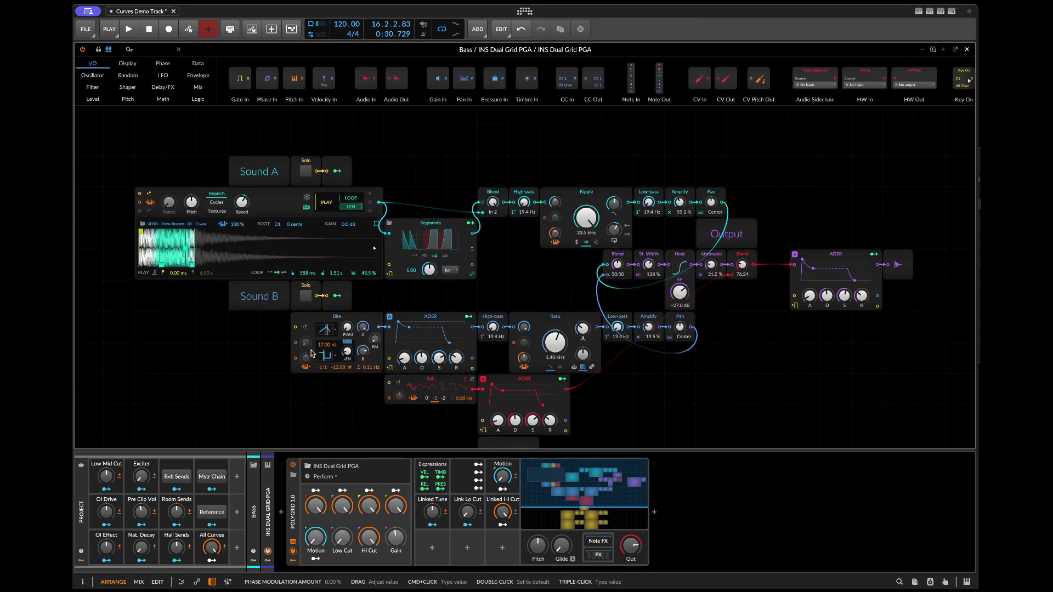
scroll(310, 353, "down", 2)
scroll(309, 363, "up", 2)
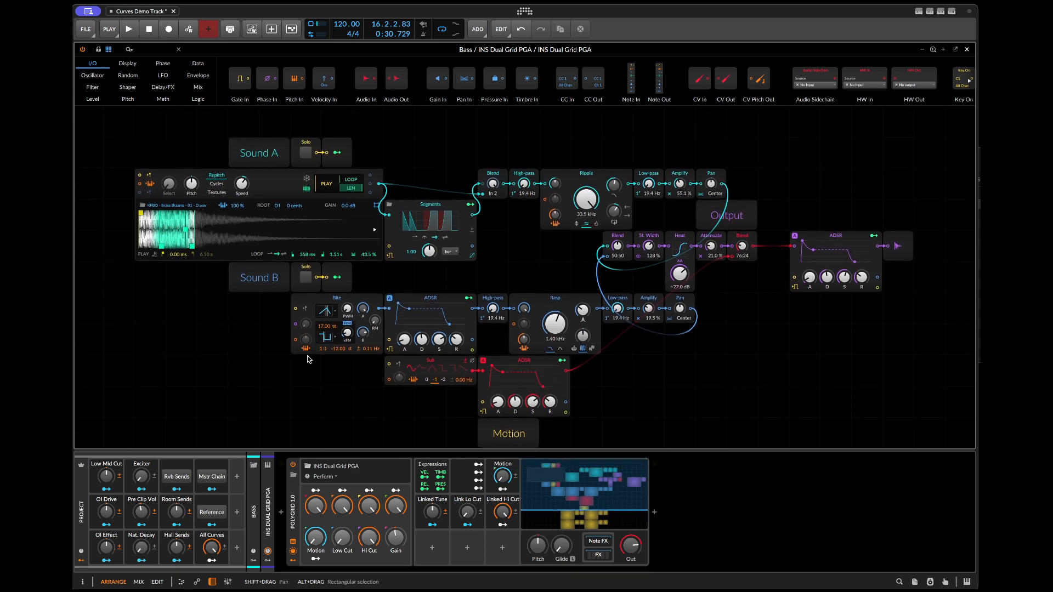
key("d")
key("d")
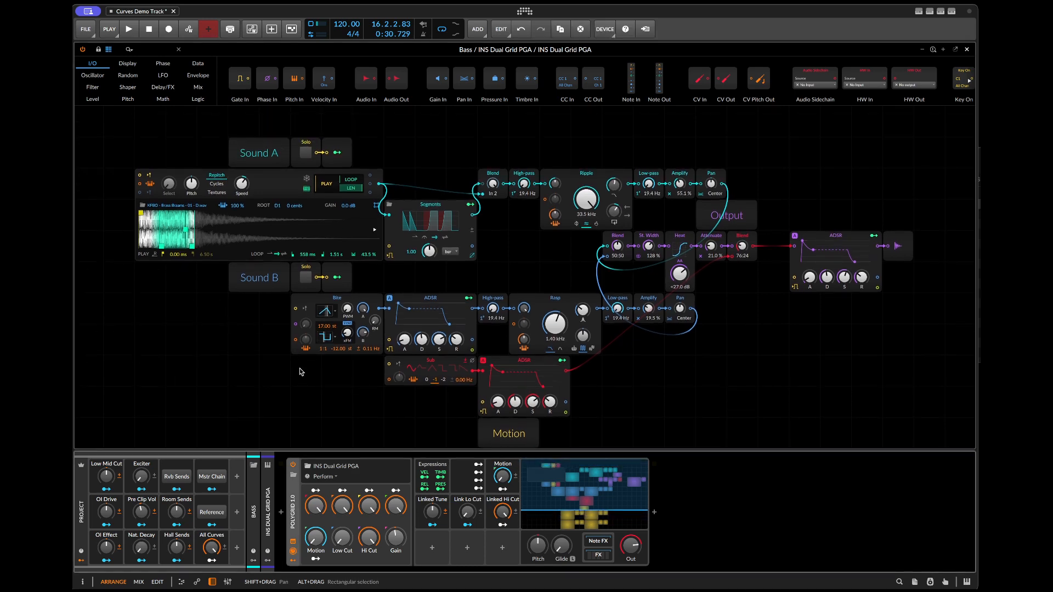
scroll(449, 352, "down", 4)
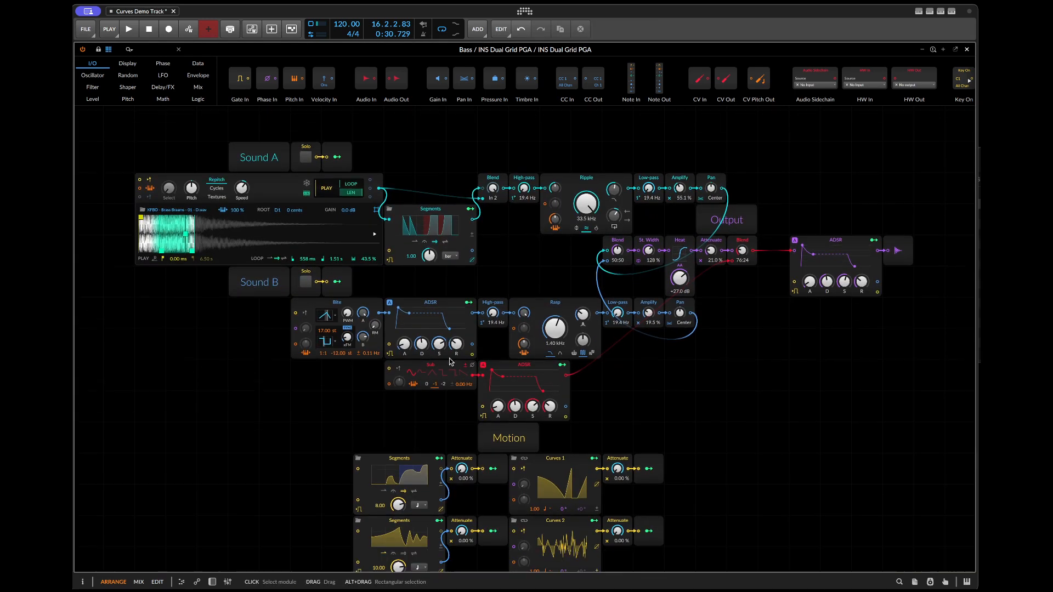
scroll(449, 361, "up", 1)
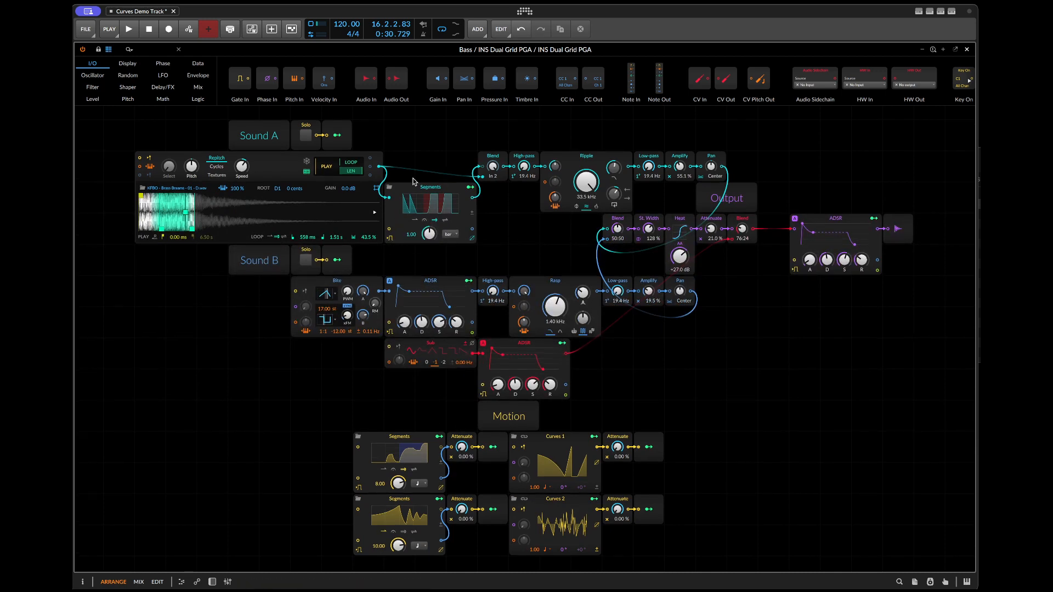
- Check which parameter the Sound A Segments module modulates and show its settings in the inspector
left_click(436, 190)
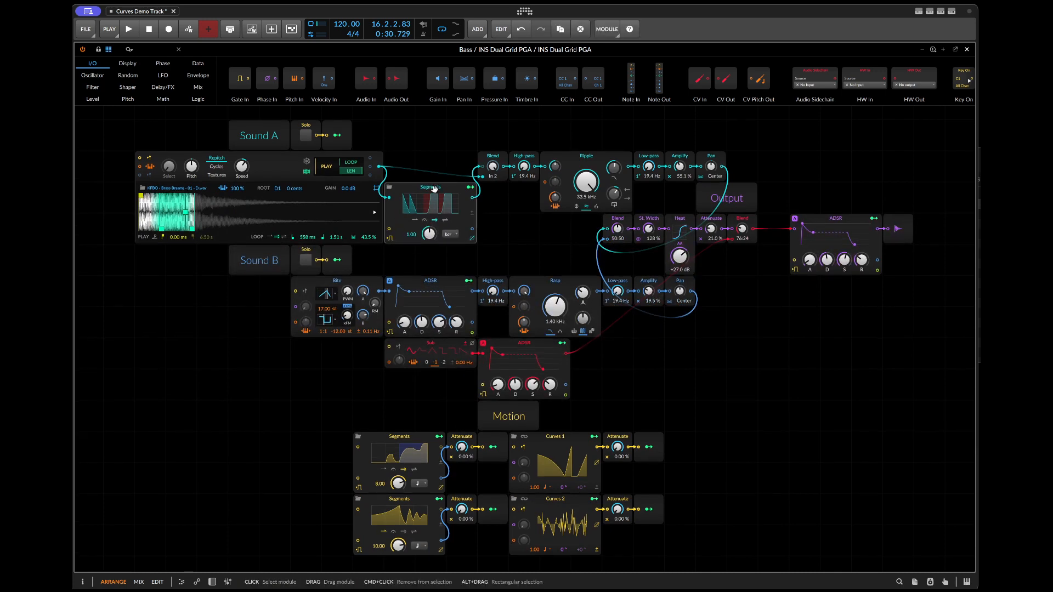
left_click(471, 190)
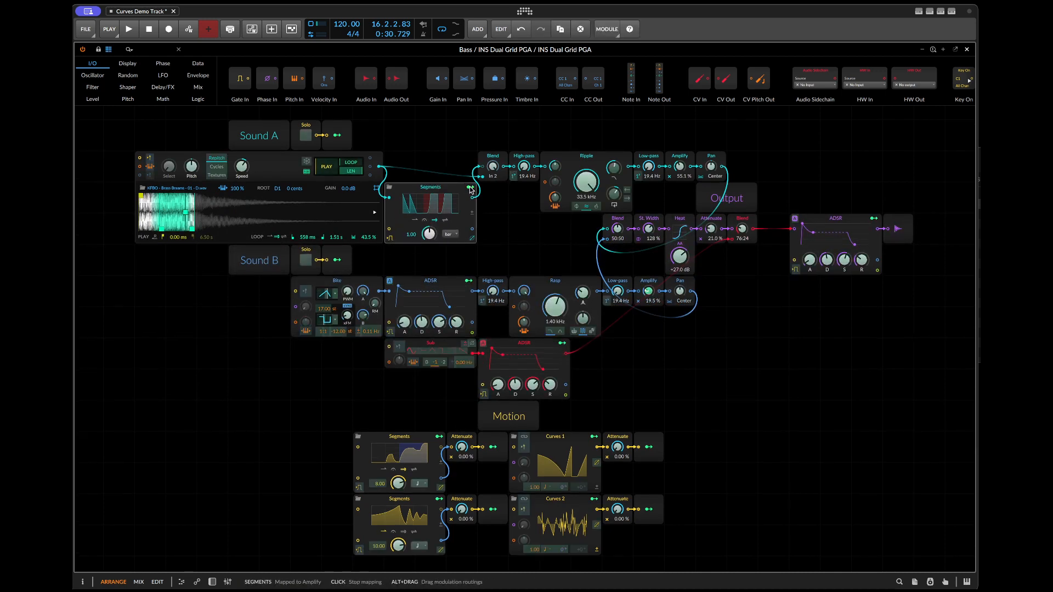
left_click(471, 190)
key("i")
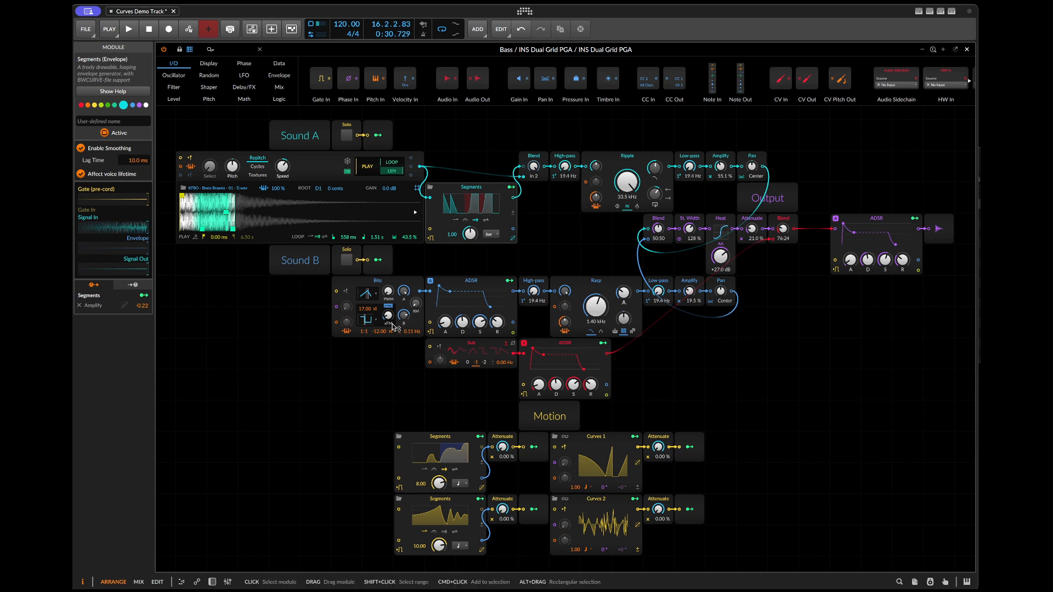
- Move the Bite oscillator away from its ADSR to sit directly below the Sound B label, and reselect the Sound A Segments module
left_click_drag(413, 288, 352, 288)
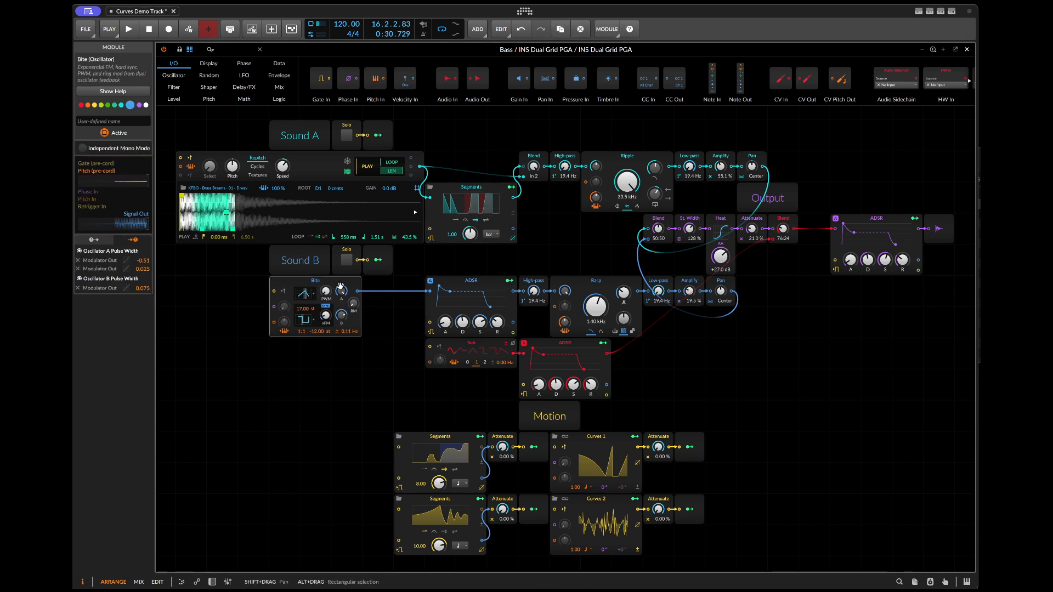
left_click(493, 189)
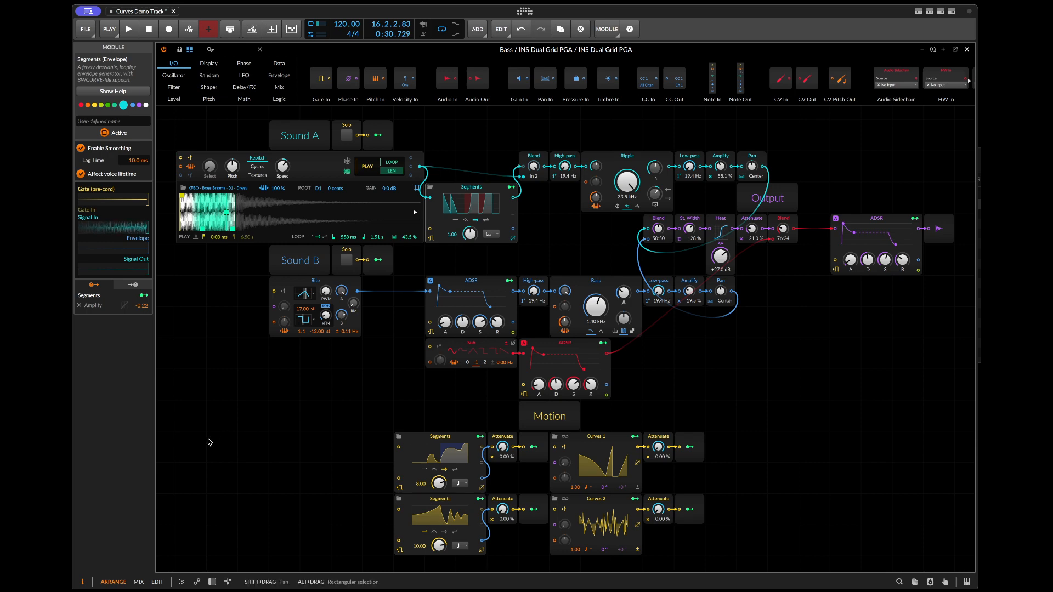
- Show the device chain again and play the bass patch while examining the Sound B amplify and output modules up close
key("d")
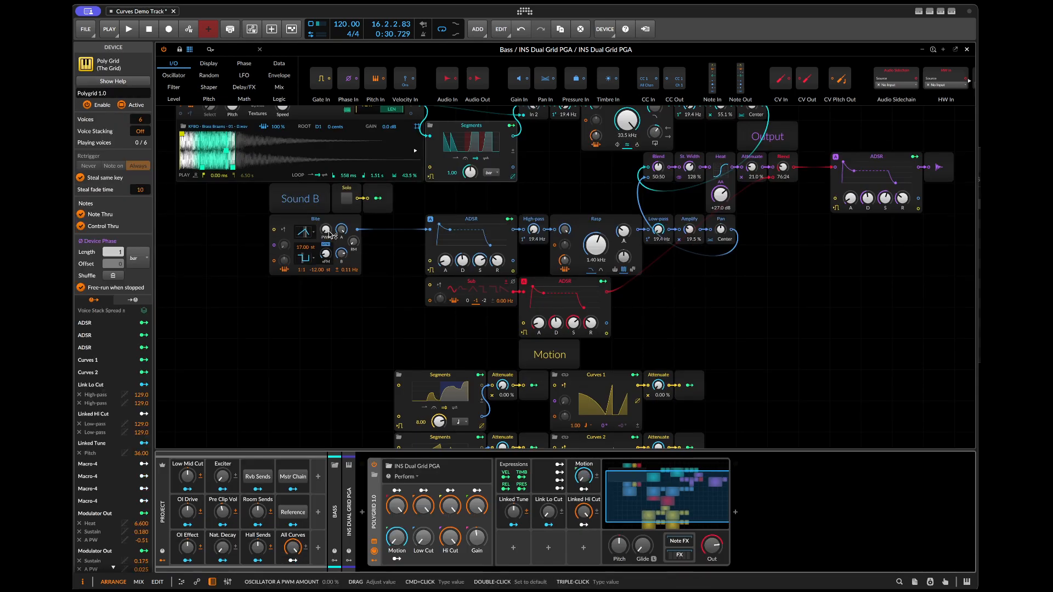
scroll(323, 263, "up", 3)
key("space")
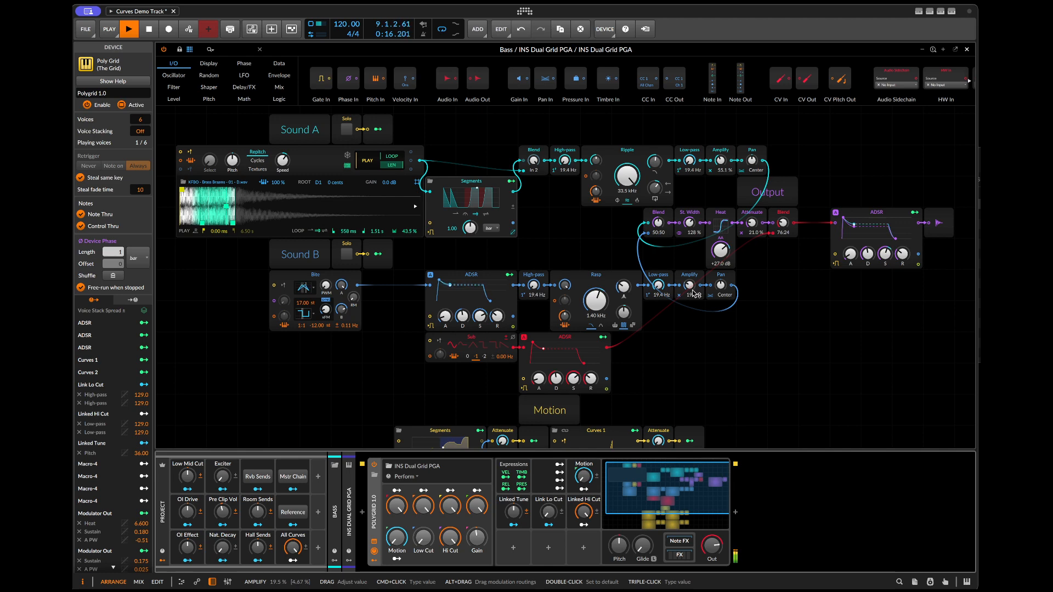
scroll(696, 294, "up", 5)
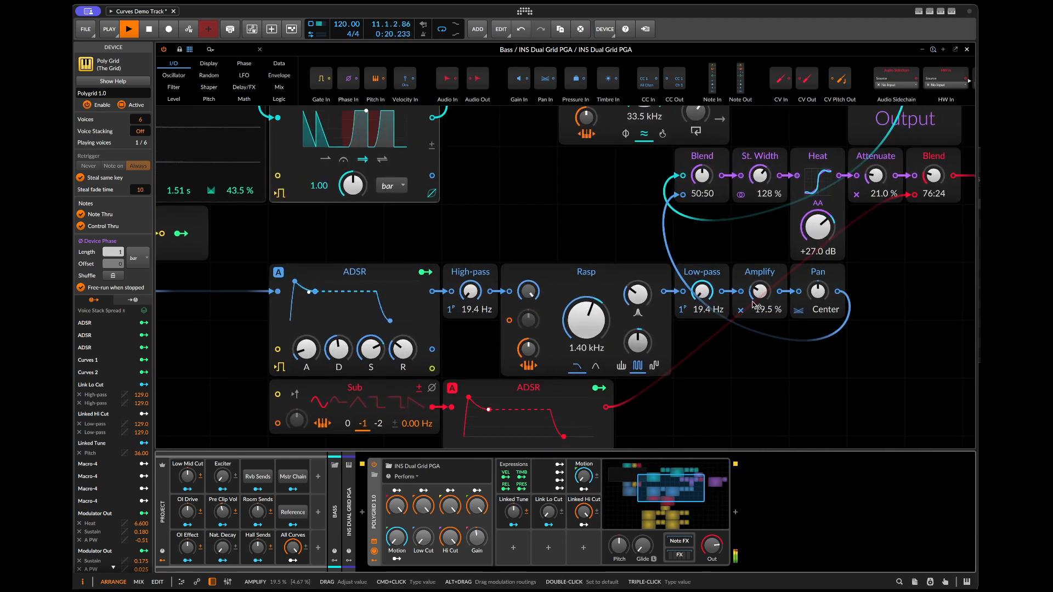
scroll(751, 317, "down", 3)
scroll(739, 323, "down", 4)
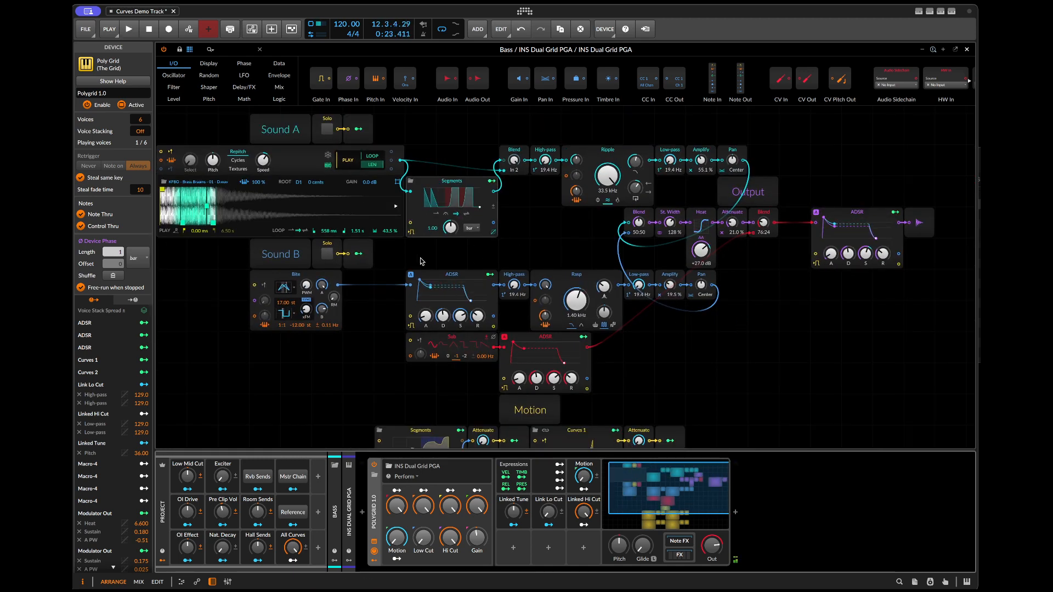
- Inspect the modulation targets of the upper Motion Segments module, compare the neighbouring Modulator Out modules, and check the Rasp filter
scroll(350, 298, "down", 1)
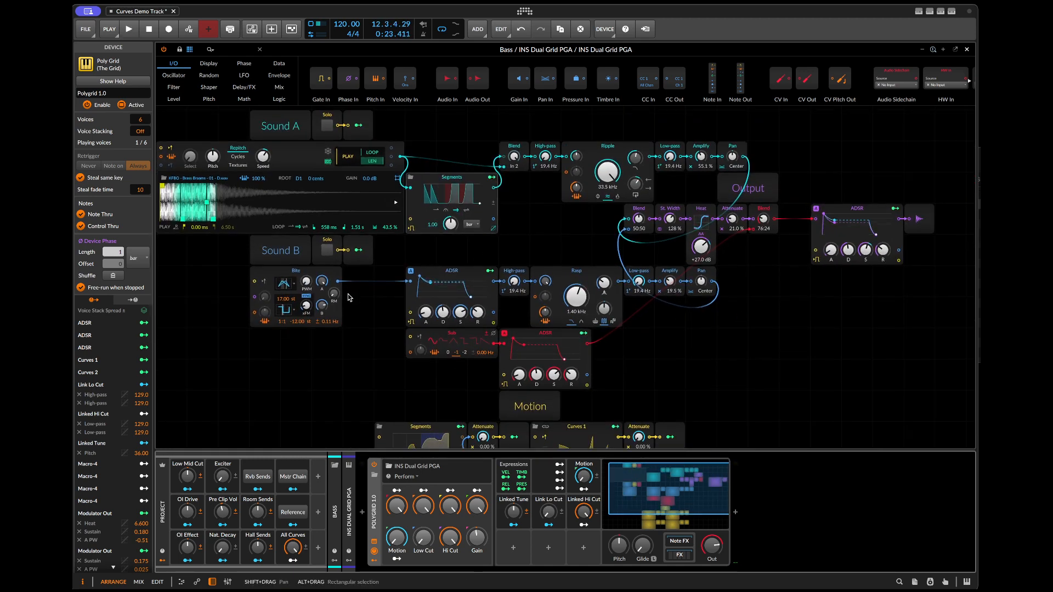
scroll(369, 310, "down", 1)
scroll(366, 310, "down", 5)
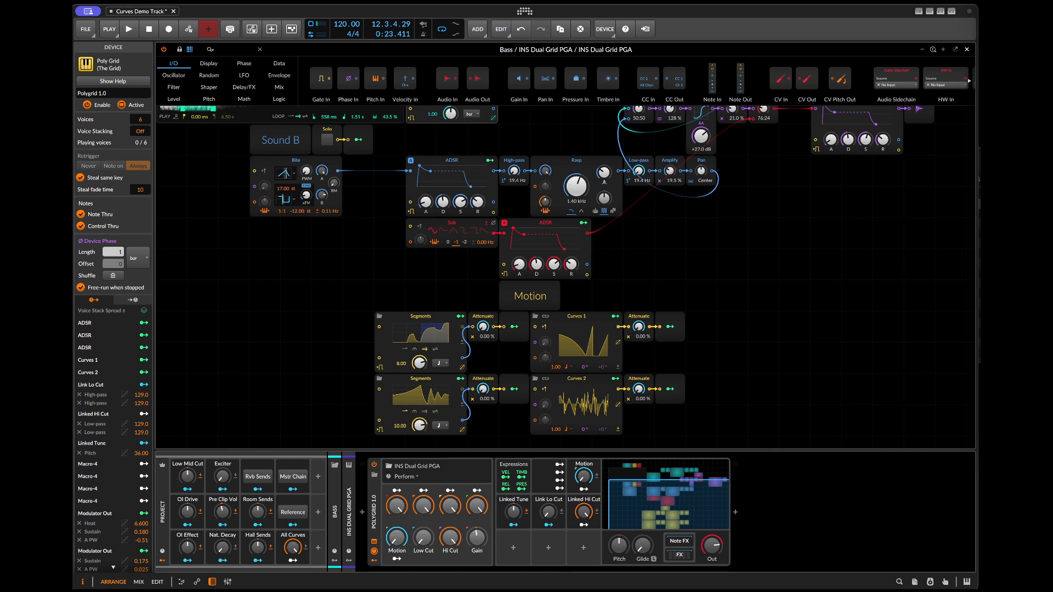
left_click(402, 317)
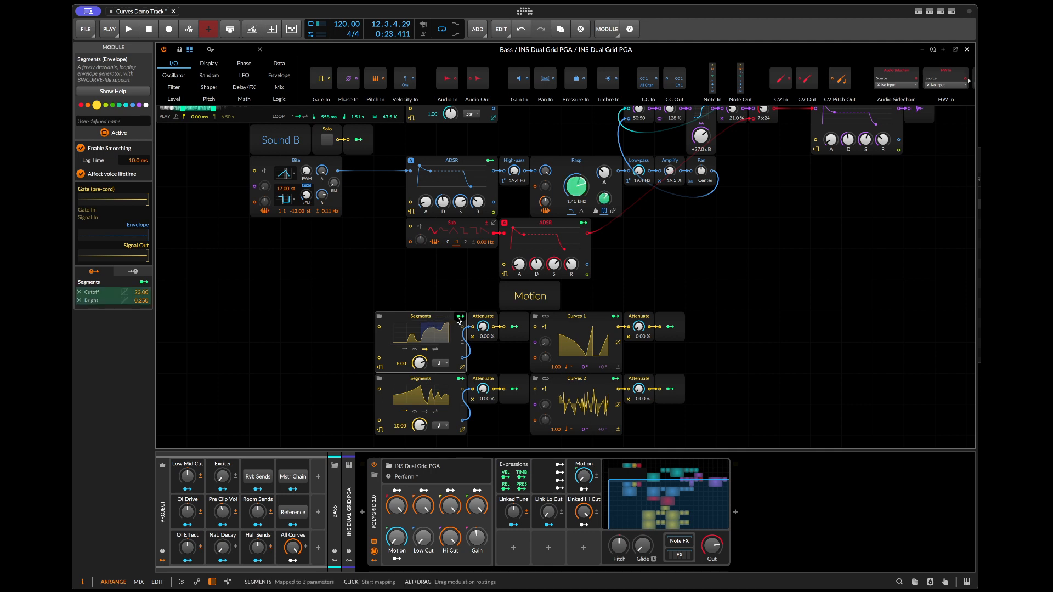
left_click(507, 320)
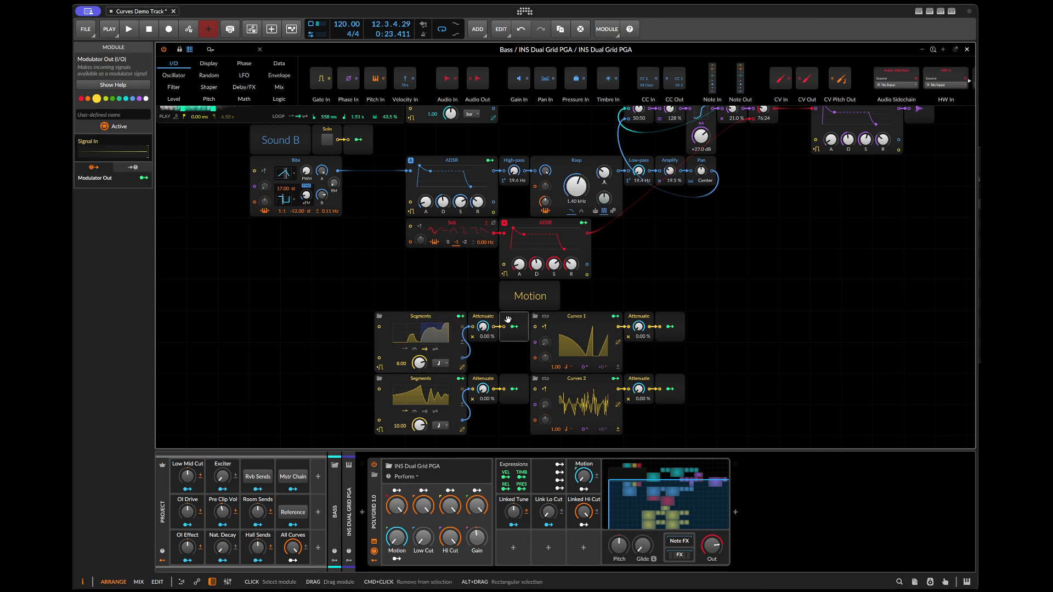
left_click(434, 317)
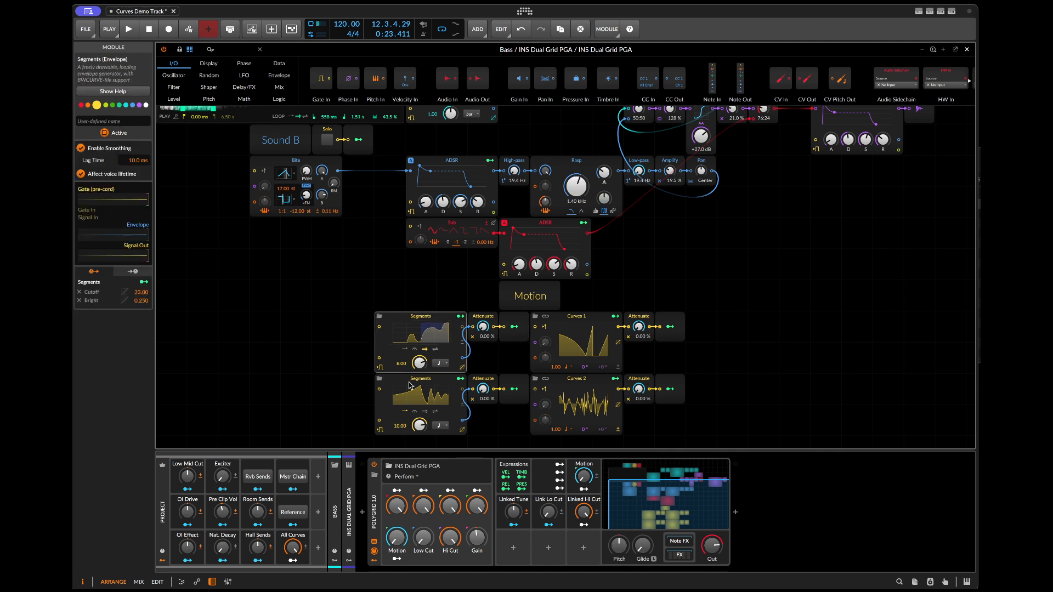
left_click(514, 318)
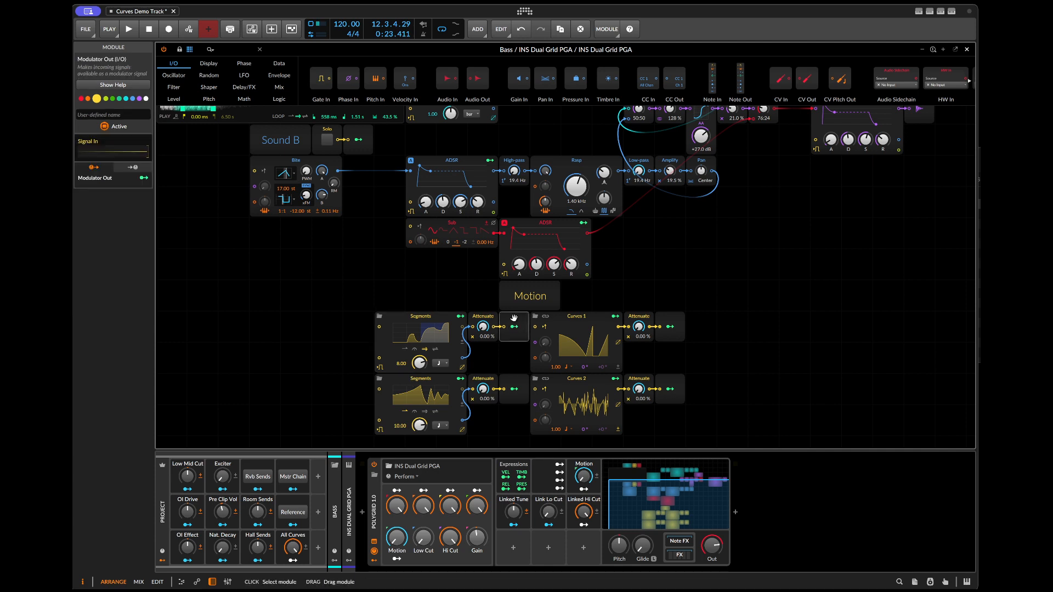
left_click(513, 384)
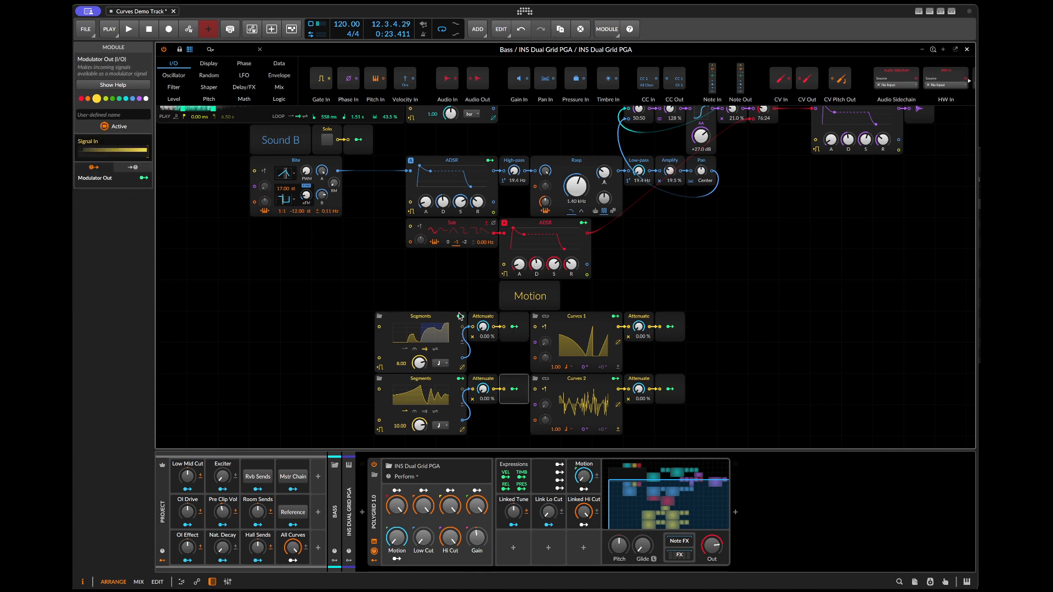
left_click(415, 318)
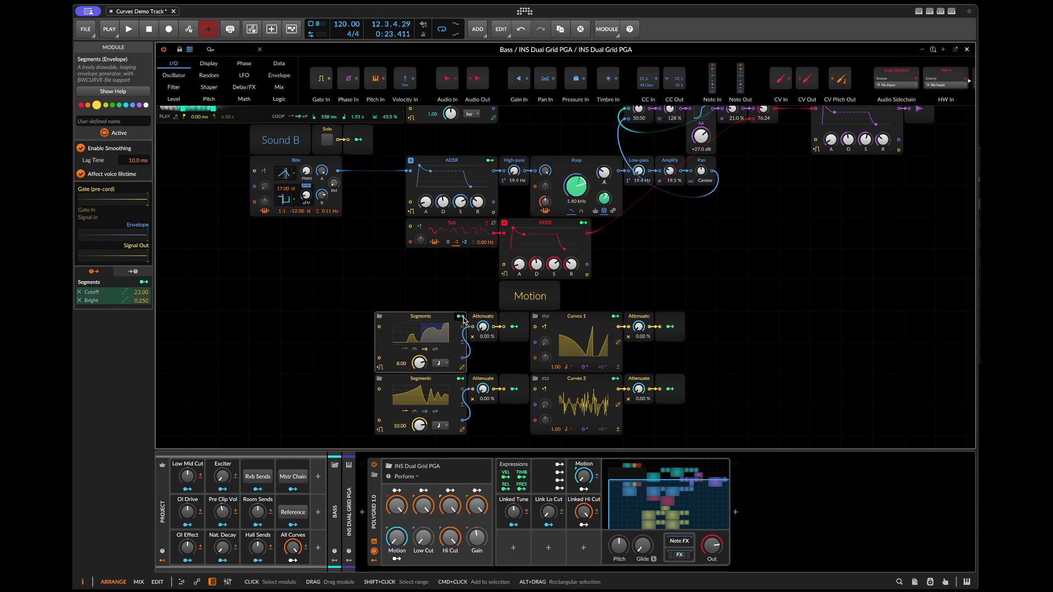
left_click(577, 163)
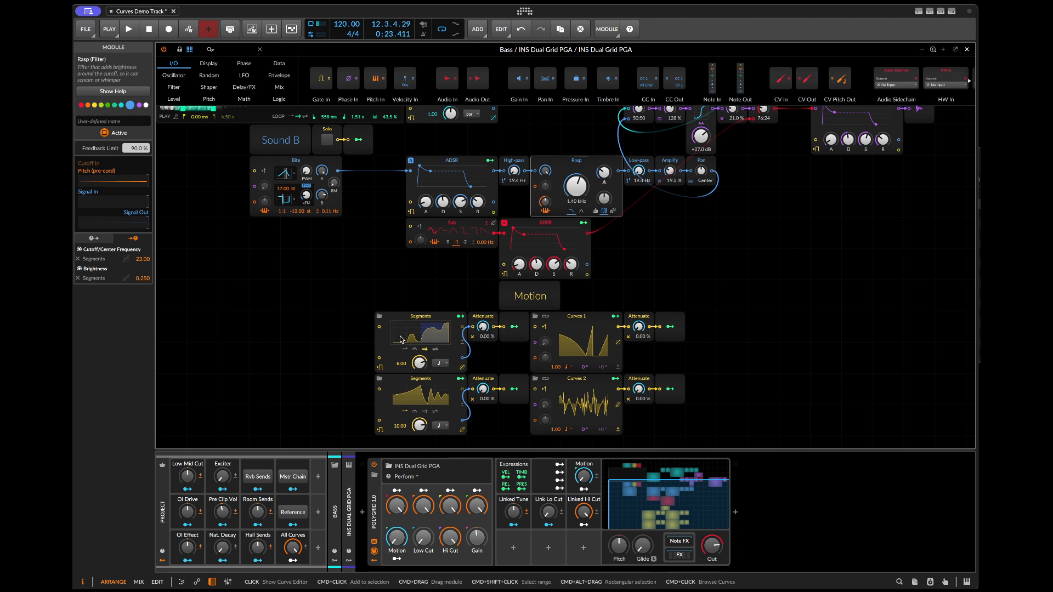
- Inspect the modulation routings of the lower Motion Segments module, its Modulator Out and the Curves 1 LFO
left_click(444, 382)
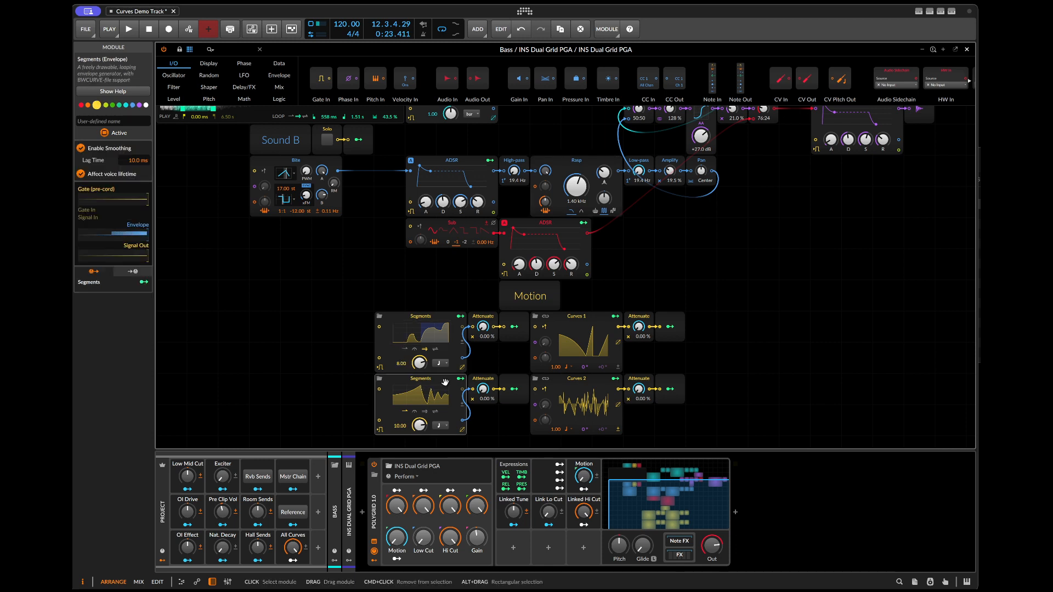
left_click(521, 383)
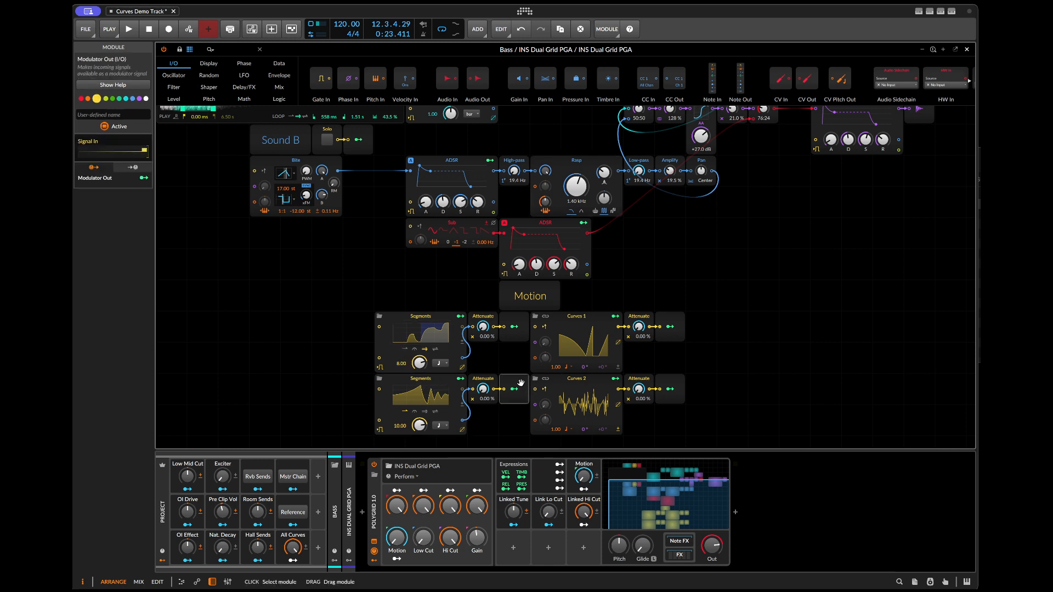
left_click(583, 305)
left_click(584, 318)
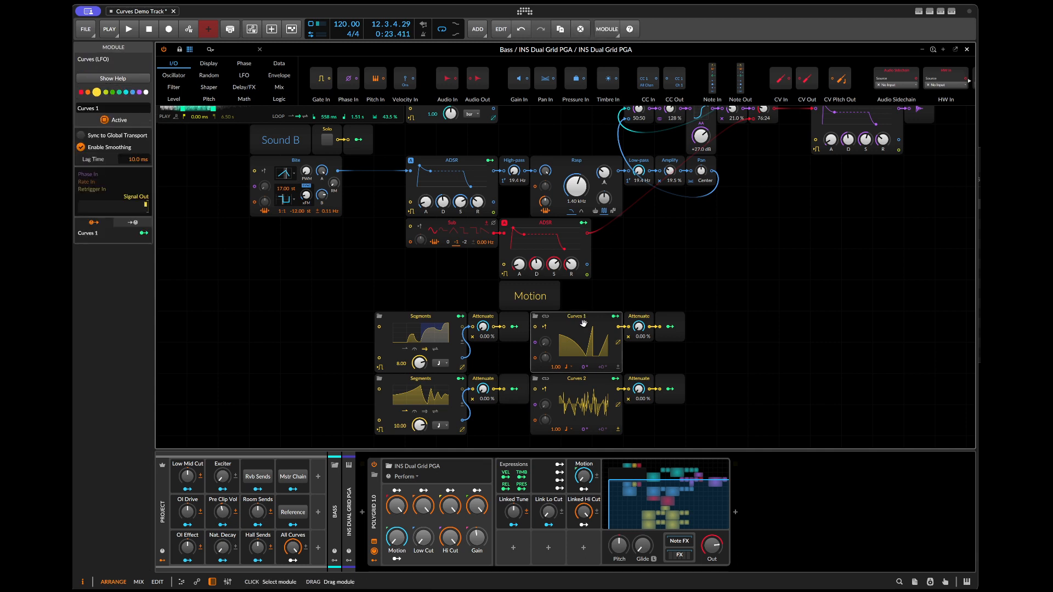
- Examine the targets of the Modulator Out fed by Curves 1, including the Heat shaper, and play the patch briefly
left_click(667, 322)
scroll(695, 300, "up", 2)
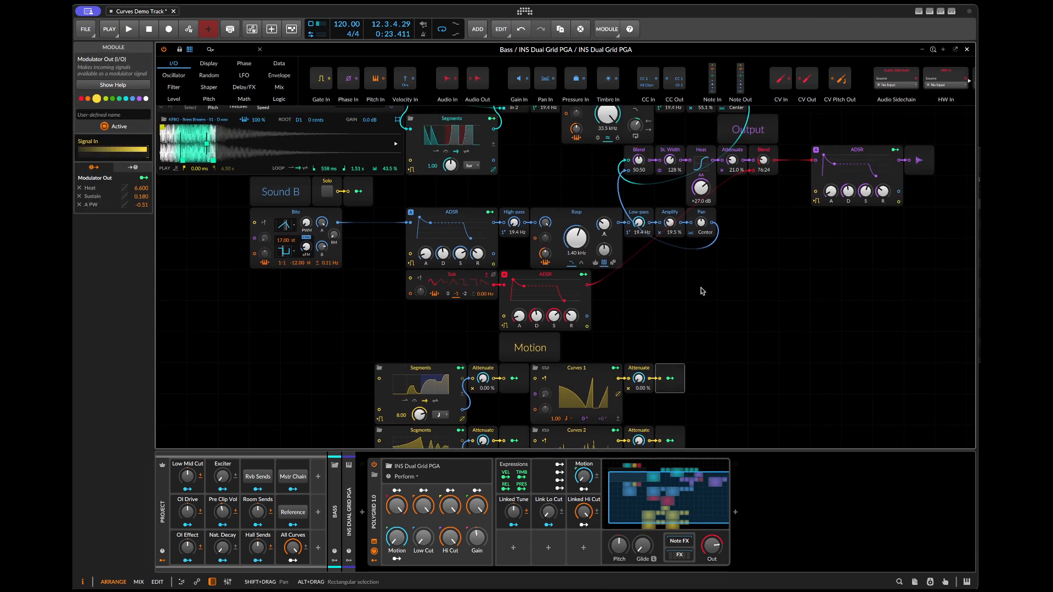
left_click(693, 156)
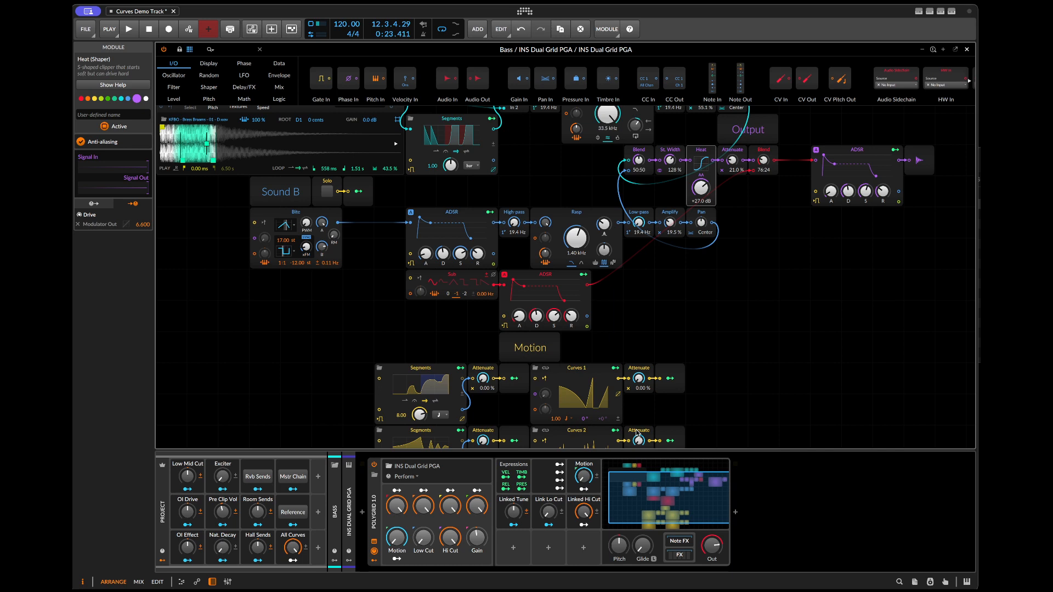
left_click(671, 379)
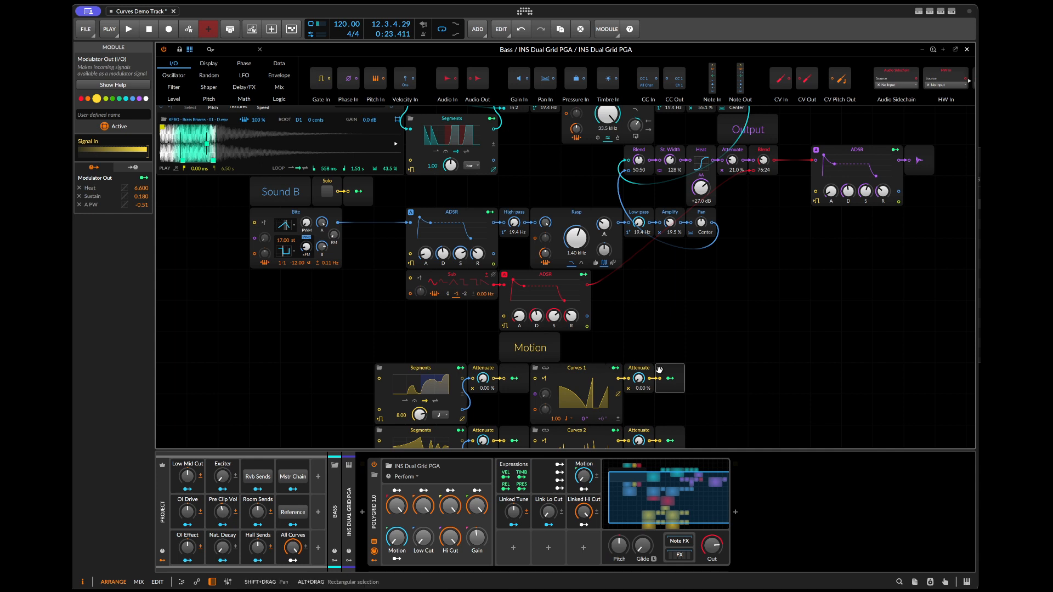
key("space")
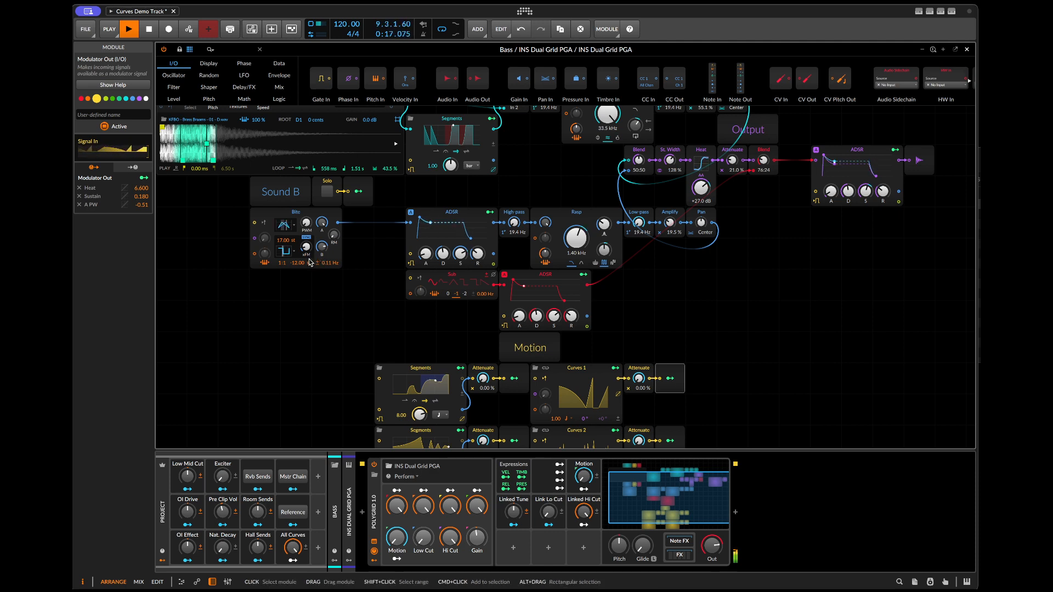
key("space")
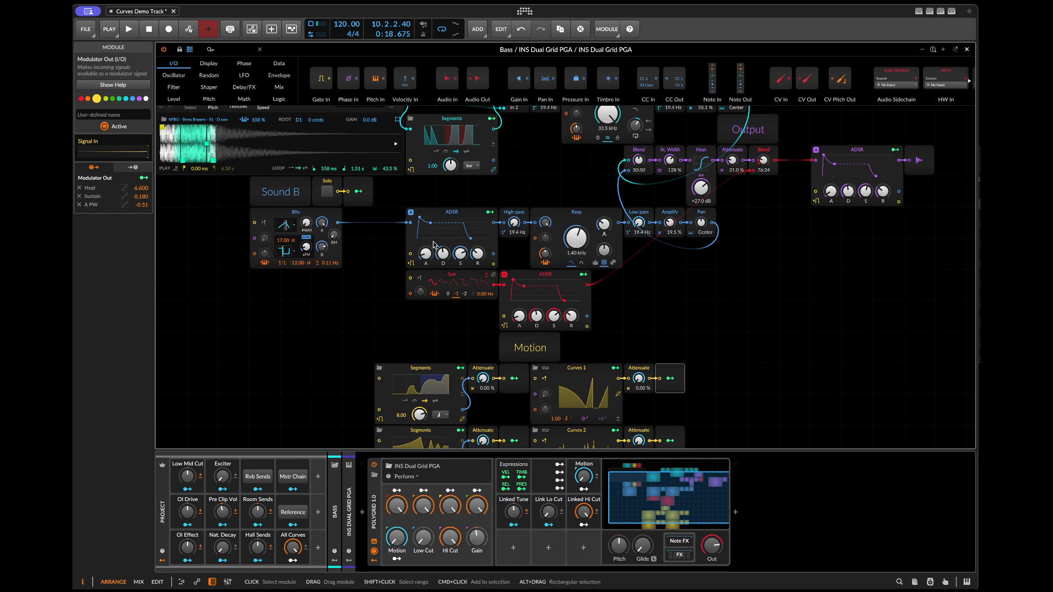
- Inspect the modulation targets of the Modulator Out fed by Curves 2, including the Bite oscillator's pulse widths
scroll(609, 419, "down", 2)
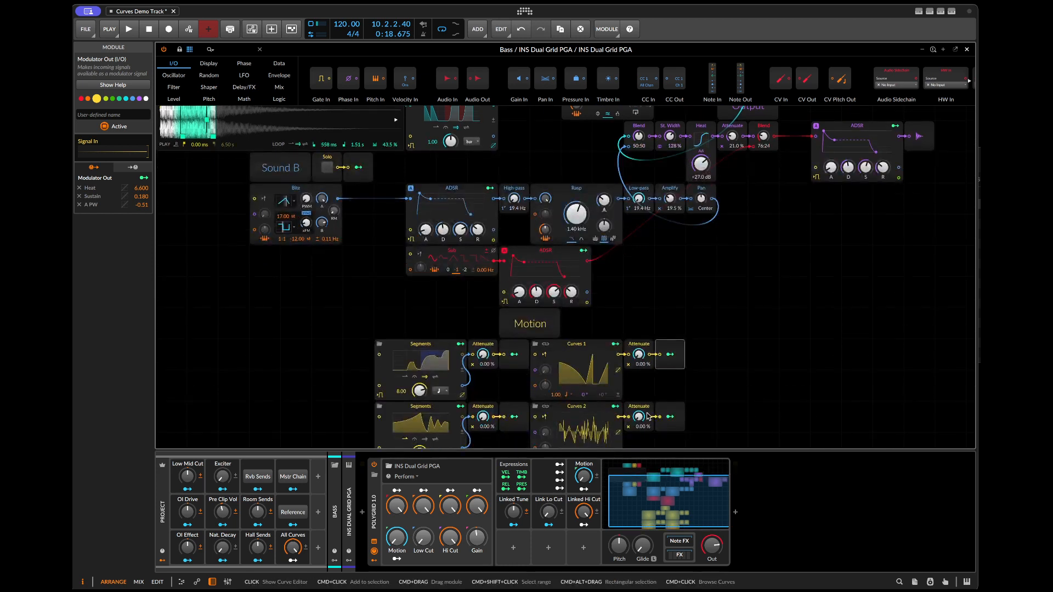
left_click(679, 411)
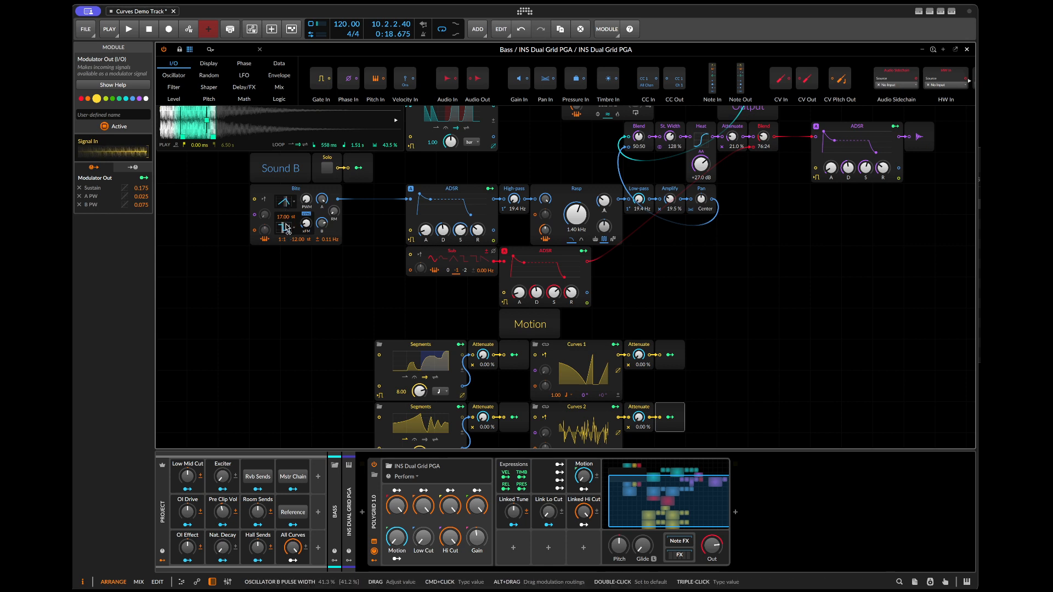
scroll(585, 408, "down", 3)
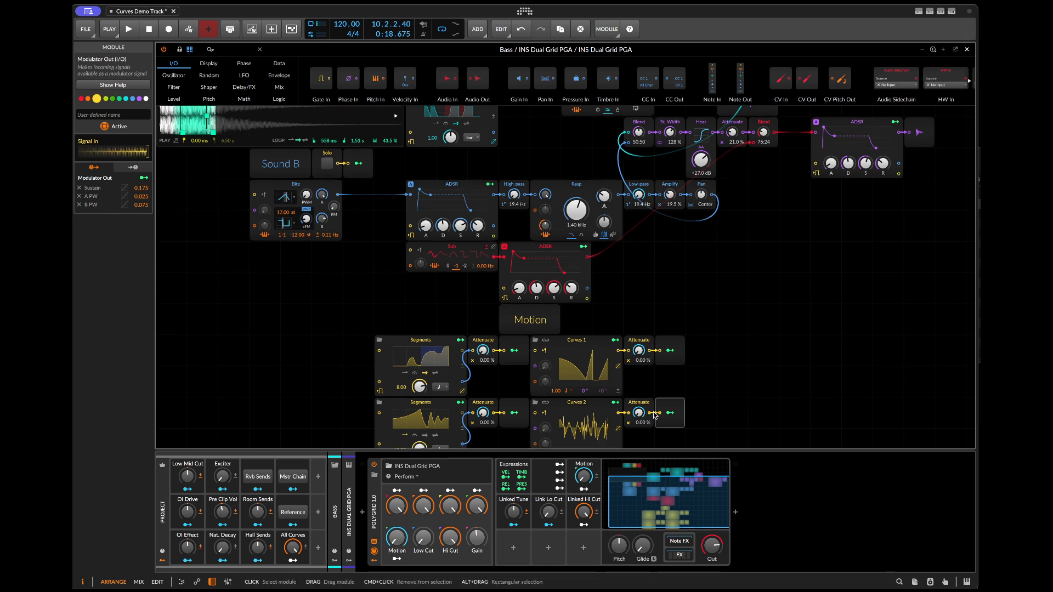
- Select the Curves 2 LFO and play the bass patch while switching the module off and on for comparison
left_click(592, 378)
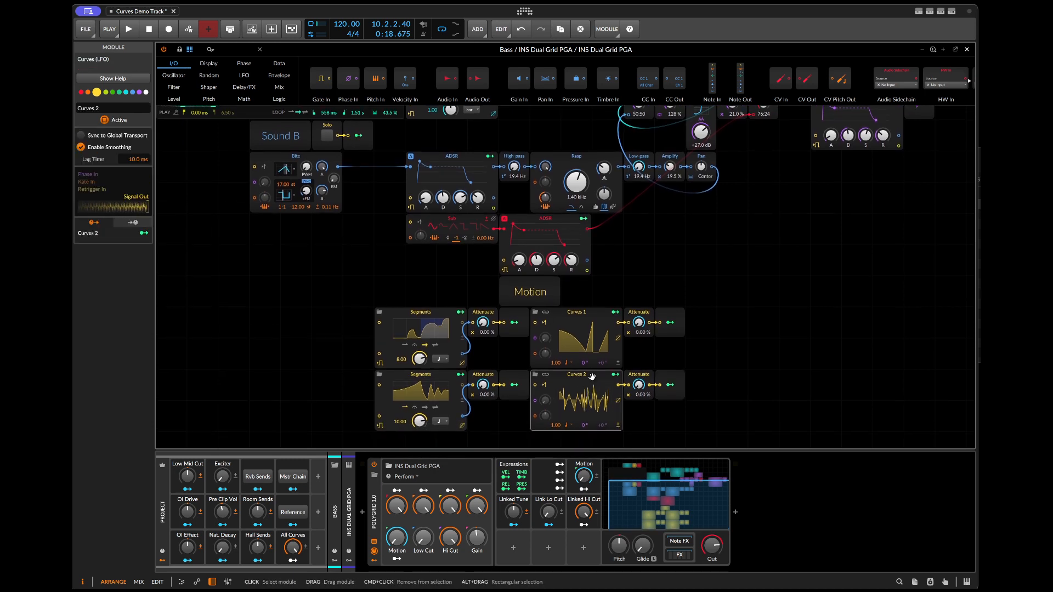
key("space")
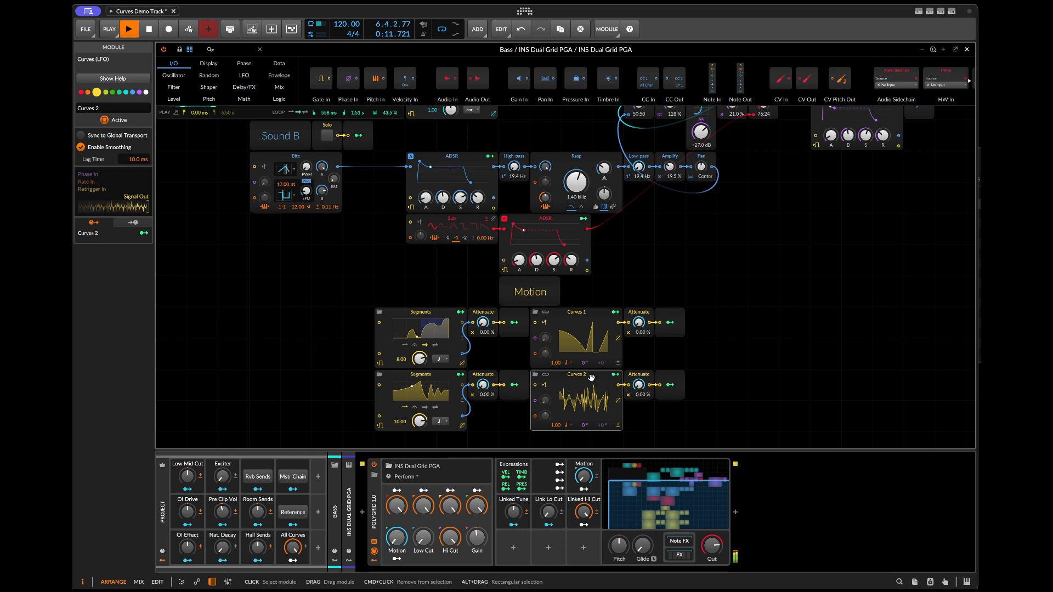
key("shift+a")
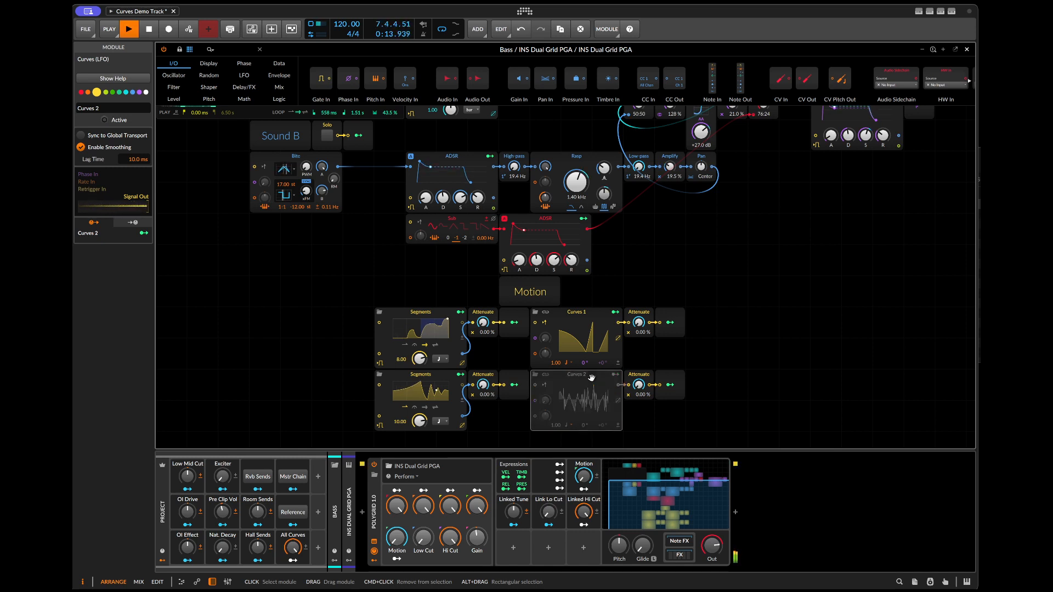
key("shift+a")
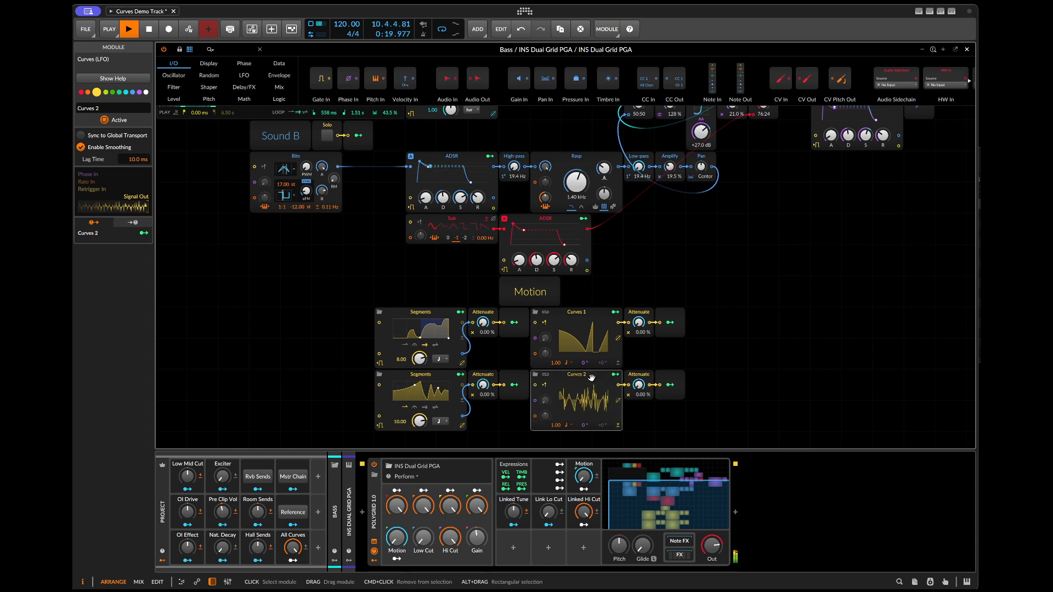
key("shift+a")
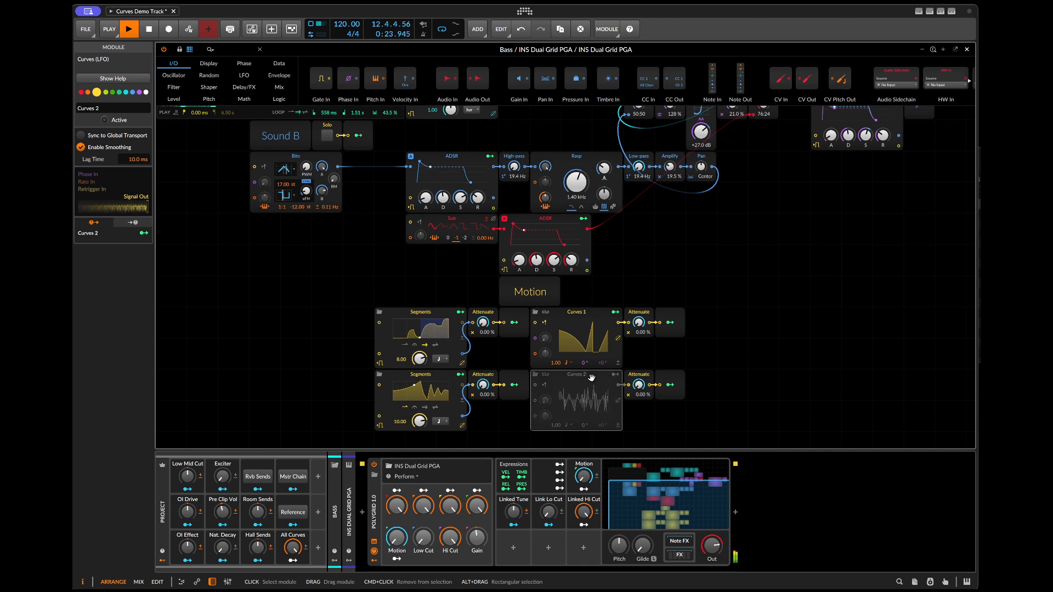
key("shift+a")
key("space")
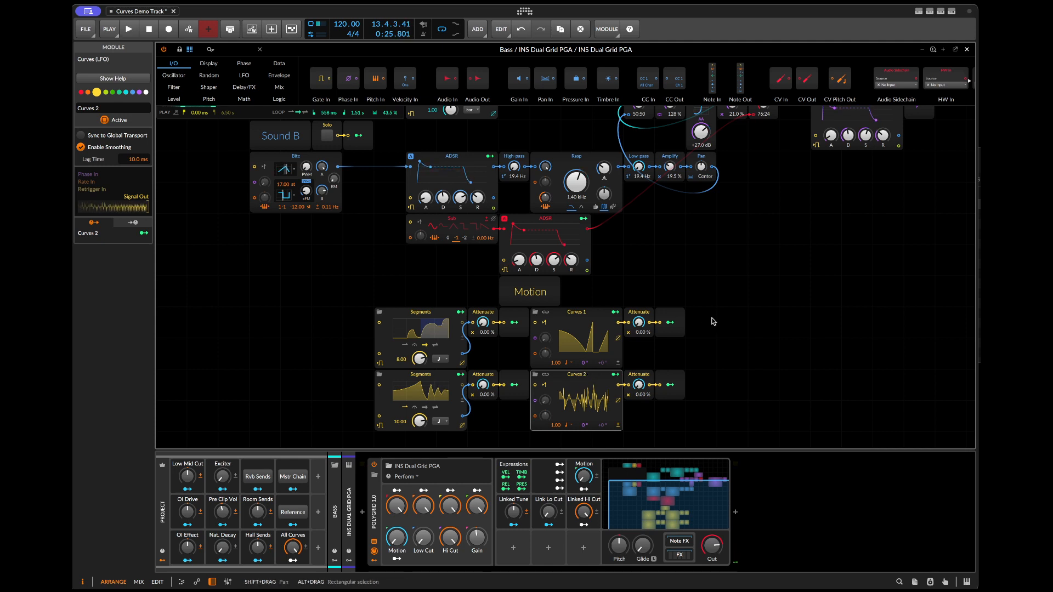
- View the complete bass grid patch from Sound A down to Motion and close the patch editor
scroll(706, 324, "up", 4)
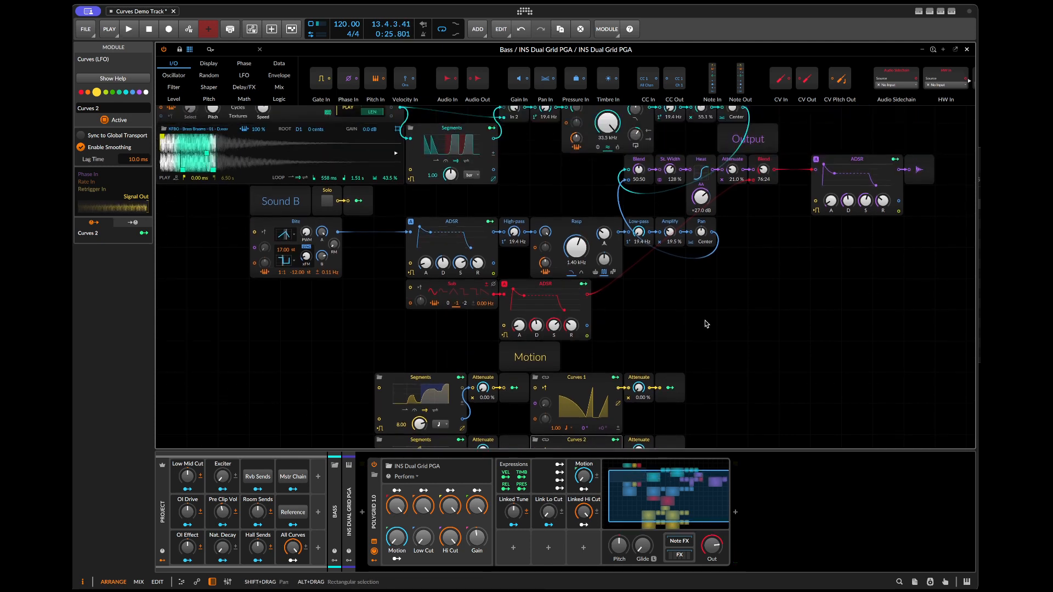
scroll(706, 324, "up", 1)
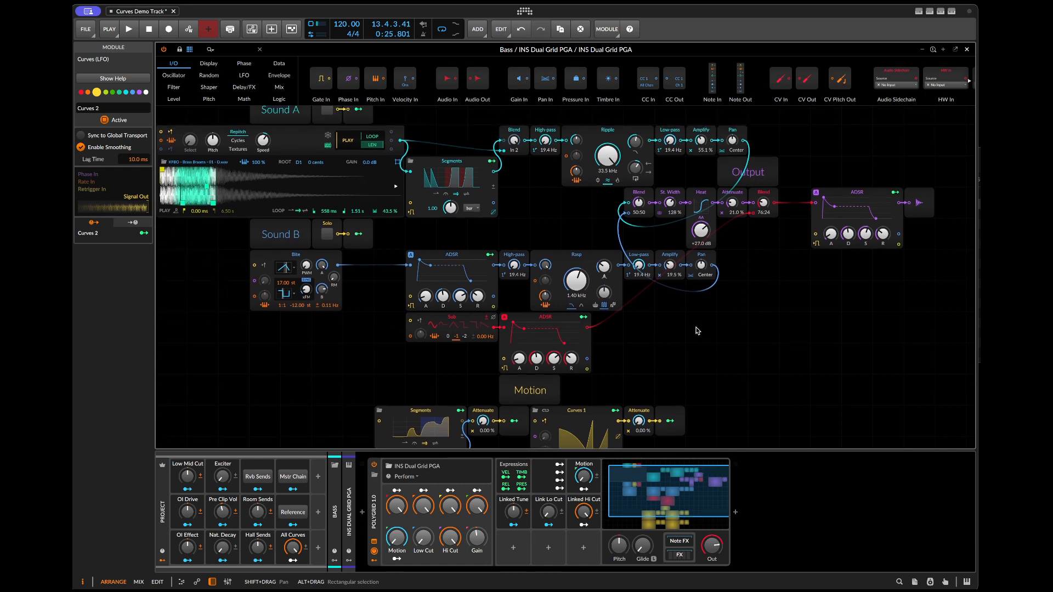
key("super+minus")
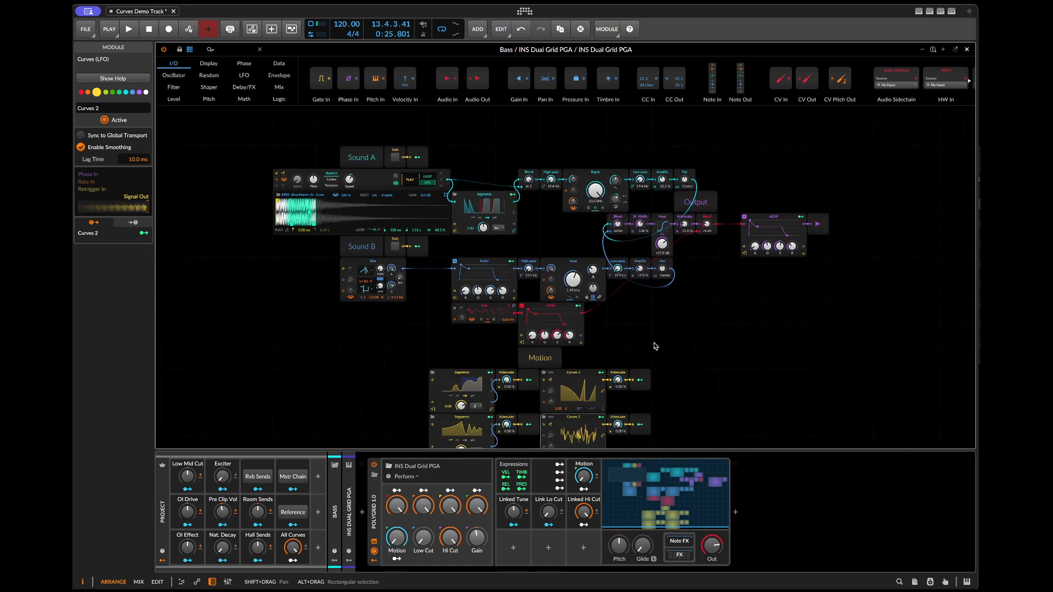
left_click(967, 50)
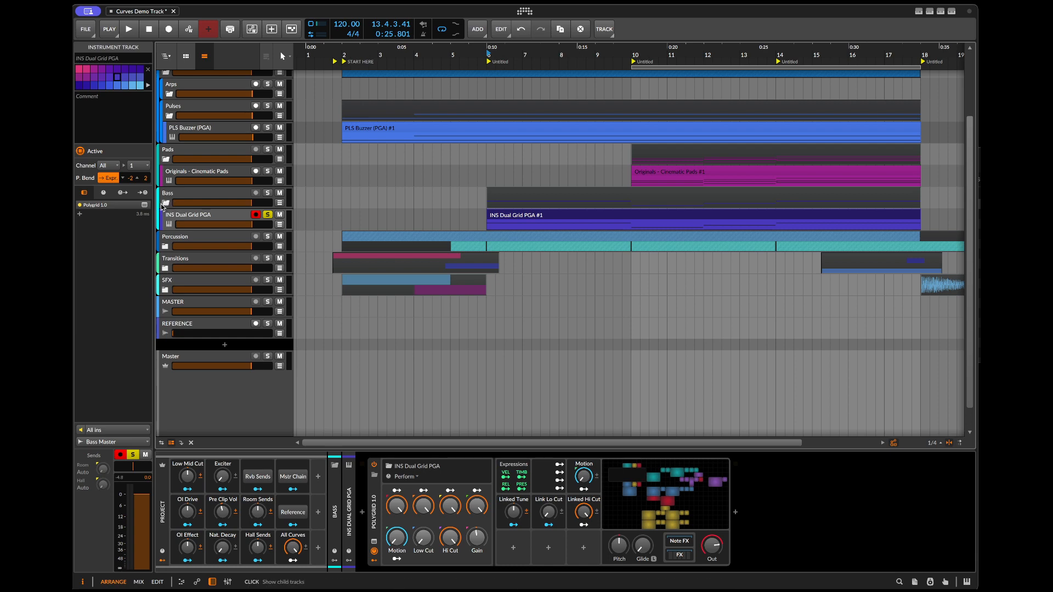
- Fold the Bass group track and open the Originals - Cinematic Pads instrument window
key("Up")
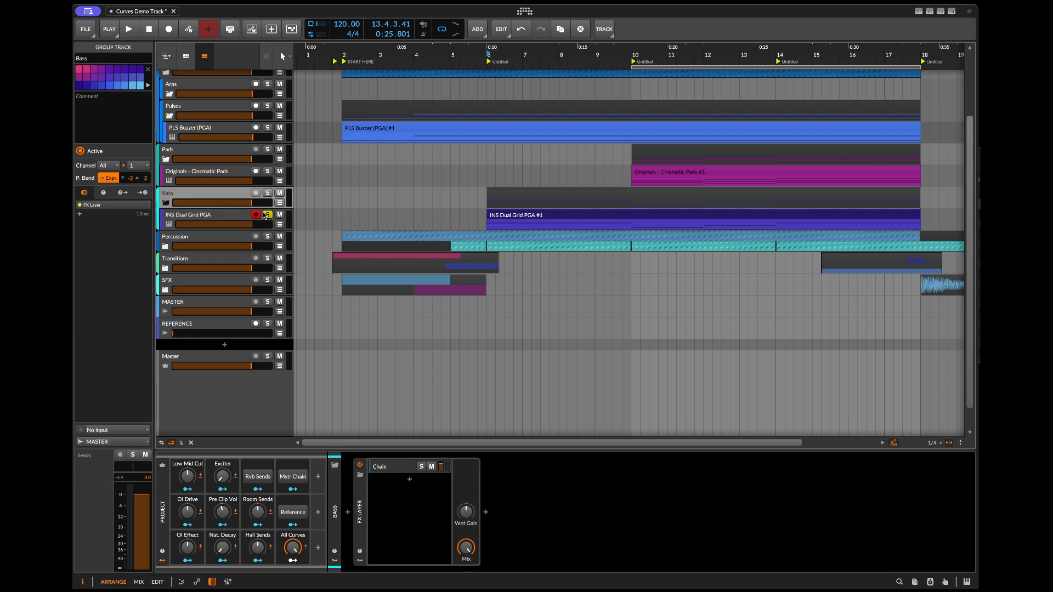
left_click(165, 203)
left_click(202, 176)
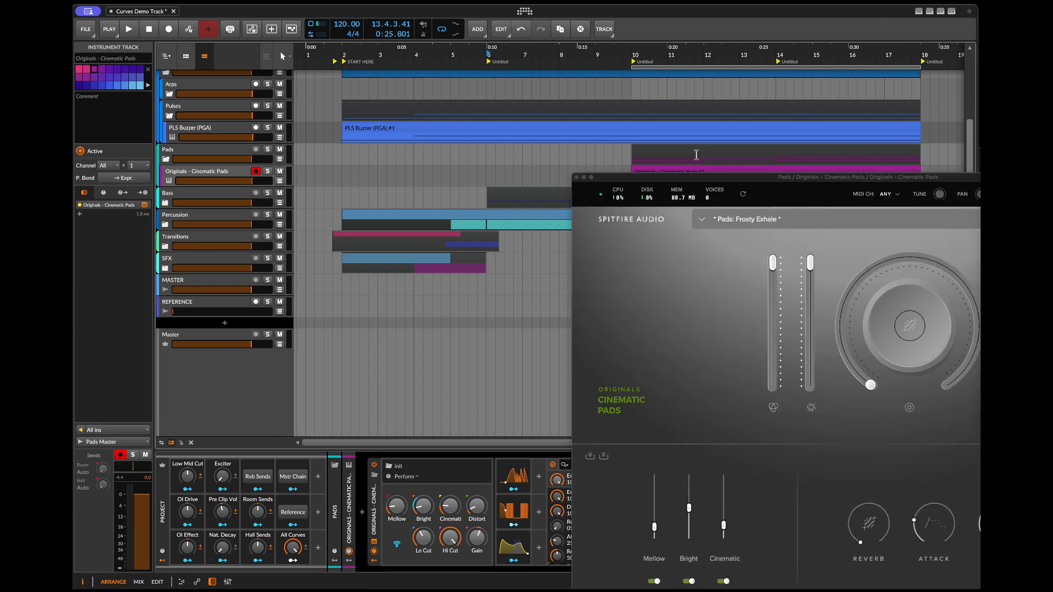
- Bring the Cinematic Pads plug-in window fully into view, examine its Mellow, Bright and Cinematic faders, and close it
left_click_drag(688, 177, 351, 94)
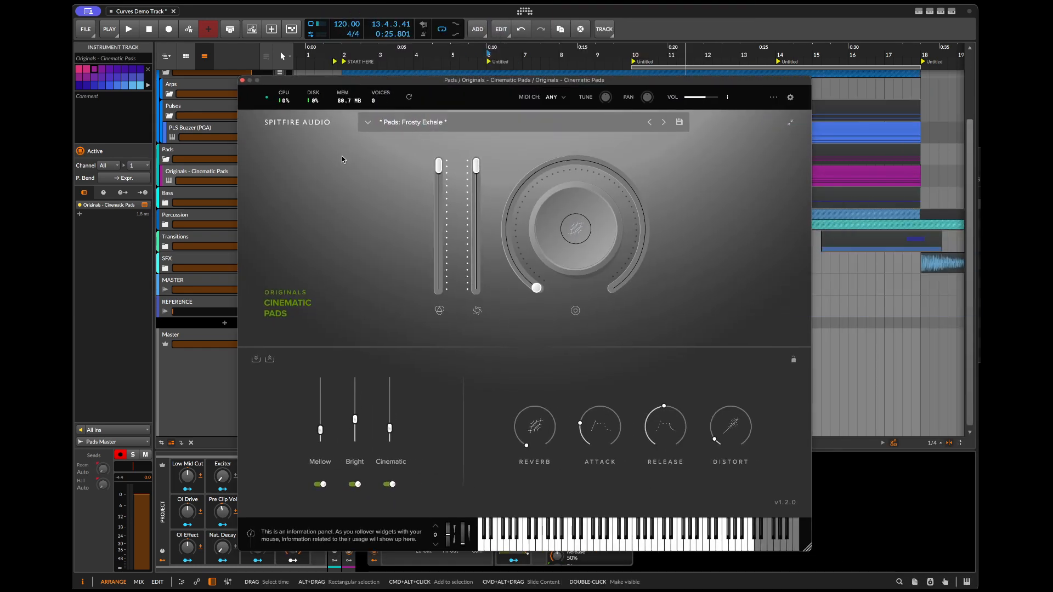
mouse_move(354, 432)
left_mouse_down()
mouse_move(355, 397)
mouse_move(355, 431)
left_mouse_up()
mouse_move(390, 415)
left_mouse_down()
mouse_move(389, 402)
mouse_move(389, 421)
left_mouse_up()
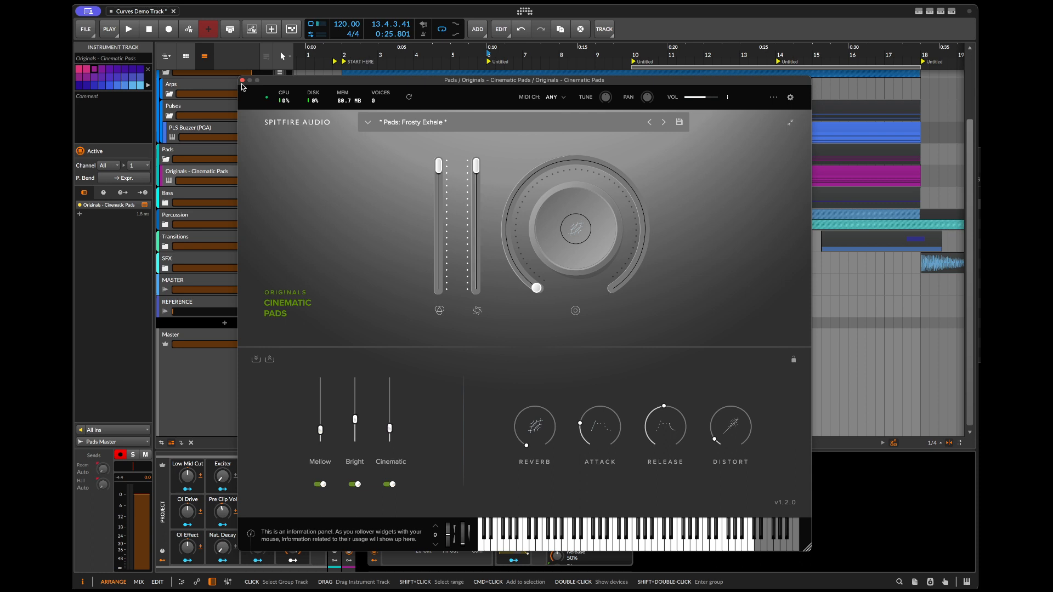
left_click(243, 81)
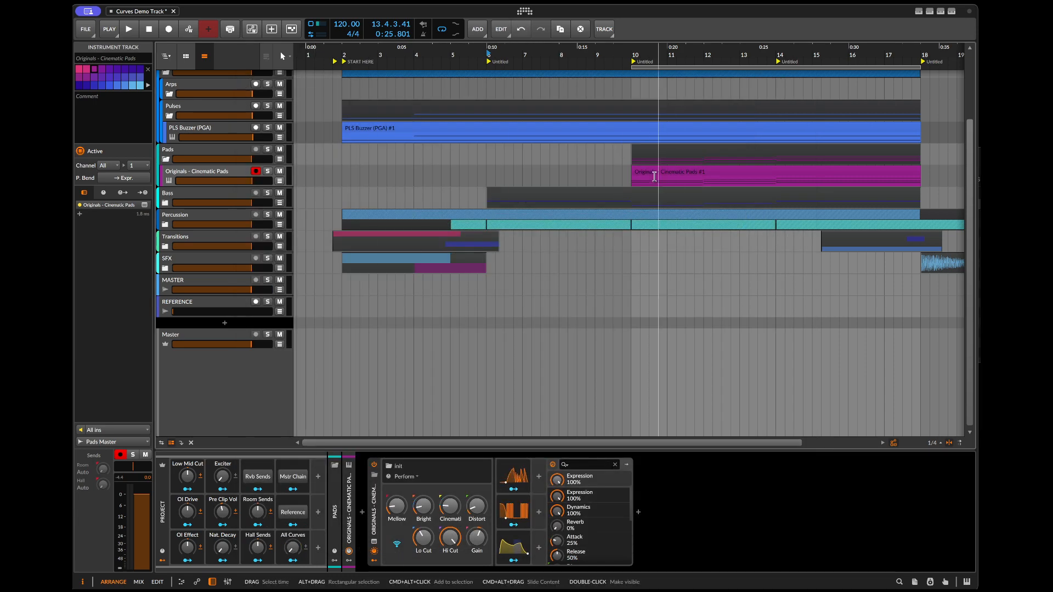
- Solo the Originals - Cinematic Pads track and play its clip with All Curves at 0%
left_click(656, 176)
key("space")
key("s")
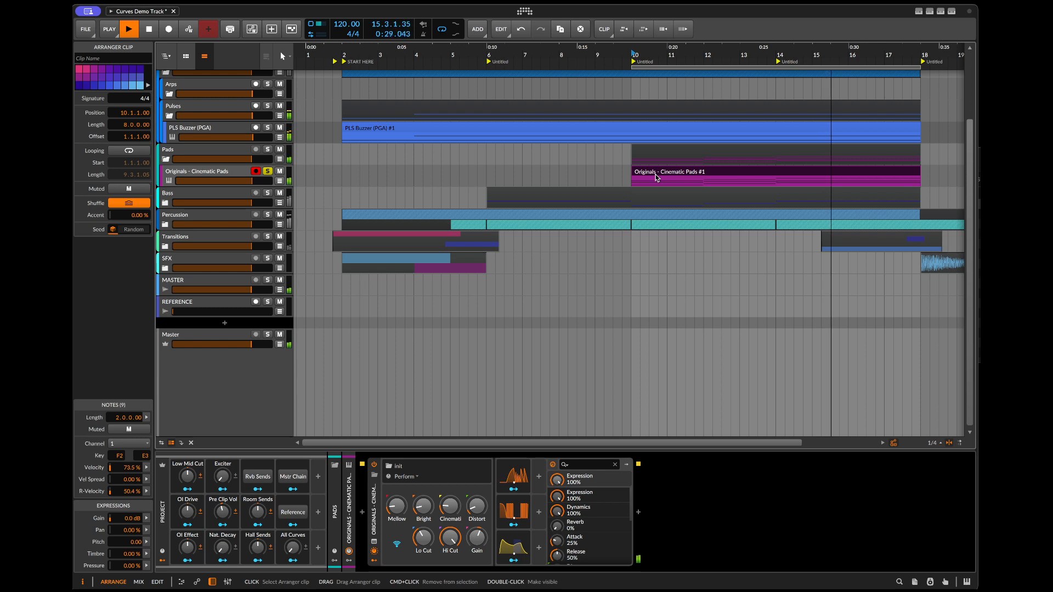
key("space")
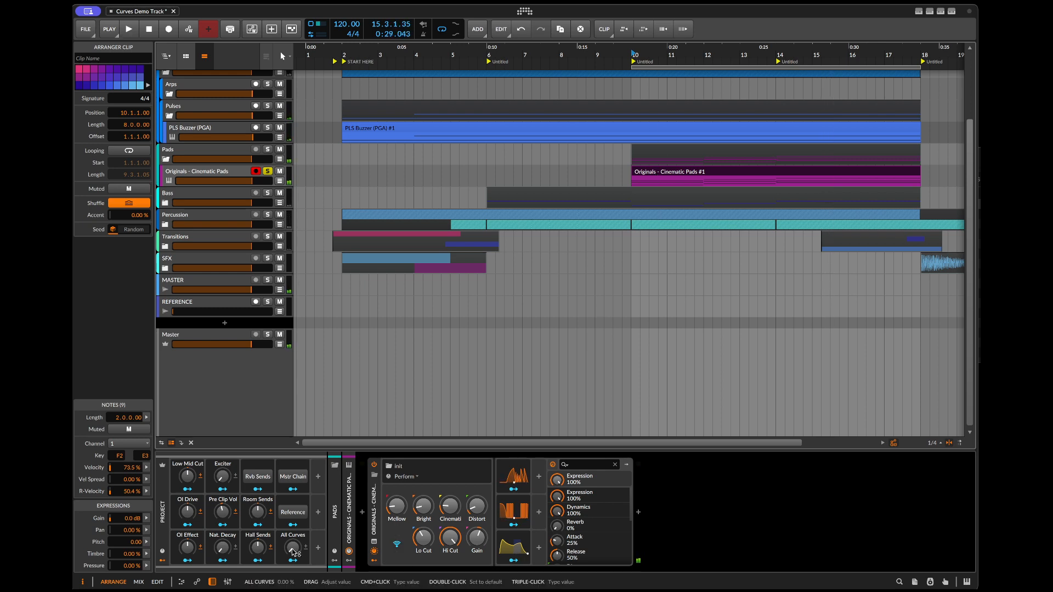
- Play the pads clip again while raising the All Curves project control to 100%, stopping playback near the clip's end
key("space")
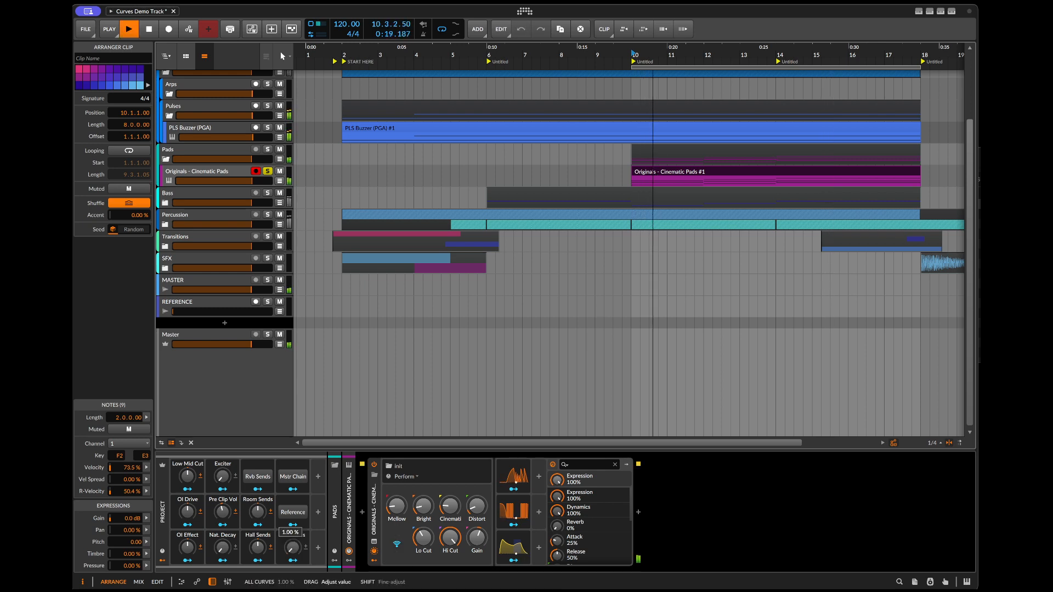
left_click_drag(293, 552, 294, 492)
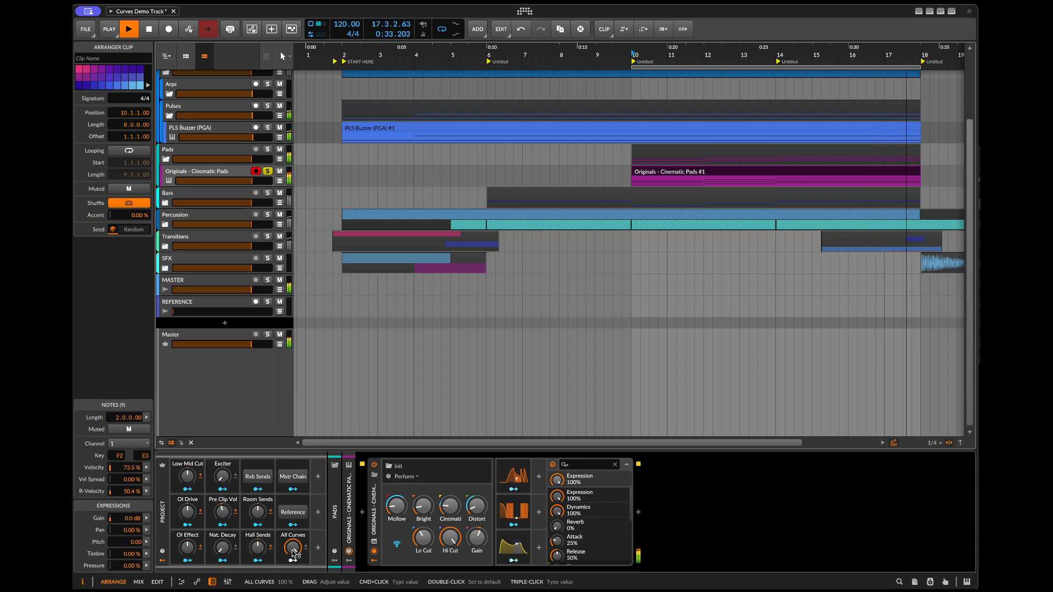
key("space")
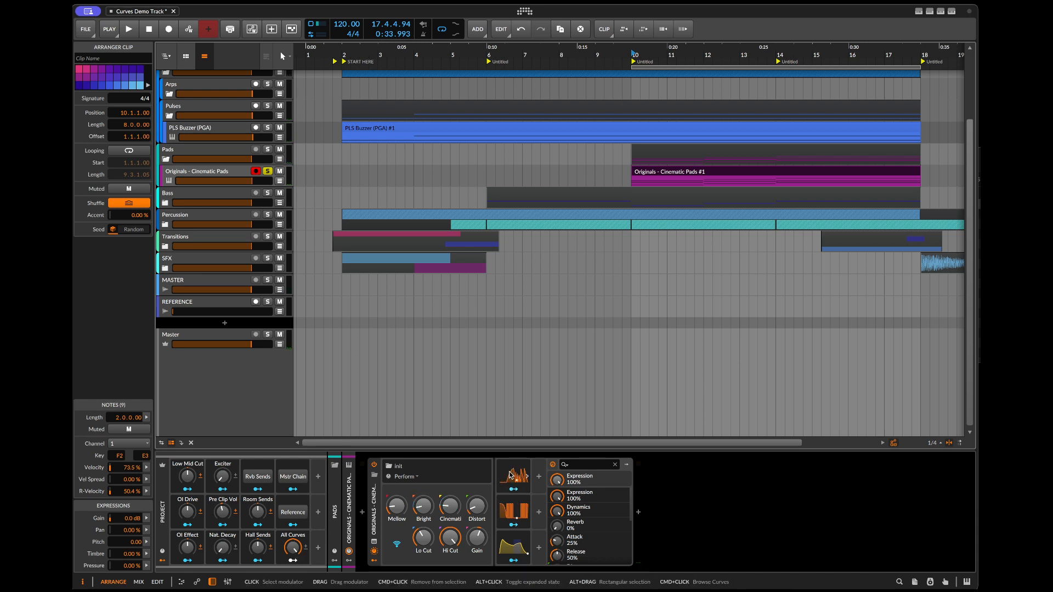
- Add another Curves modulator to the Cinematic Pads instrument
left_click(540, 481)
type("cur")
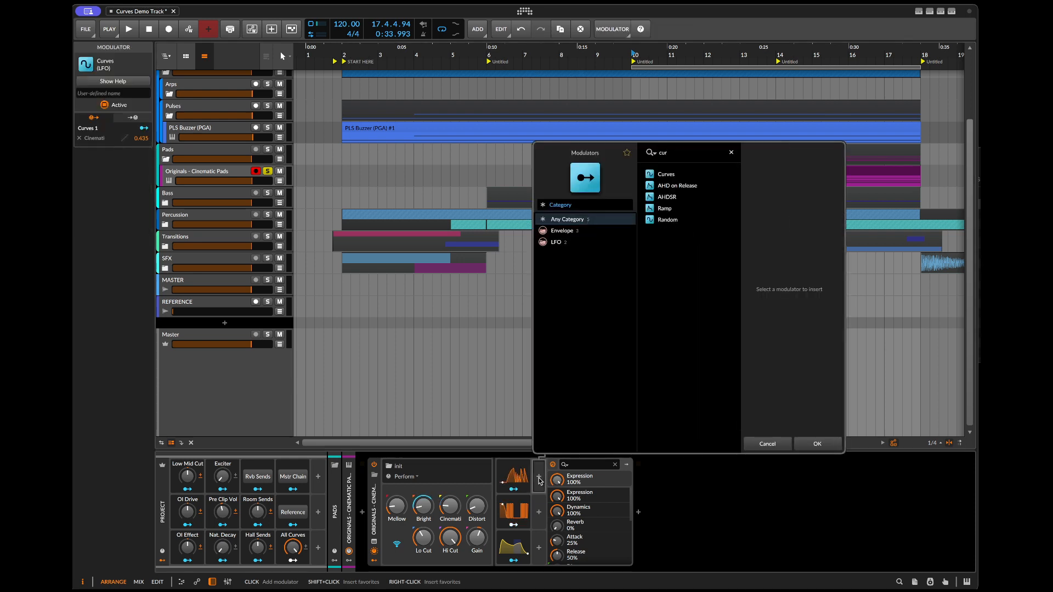
key("Return")
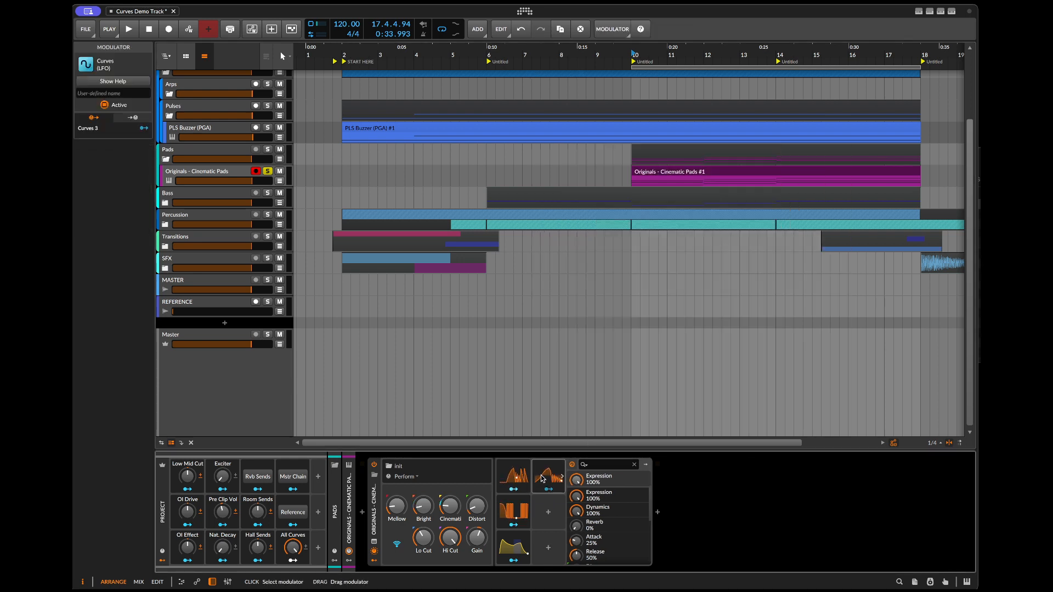
- Search the curve library for "cv" for the new Curves modulator, show the tags, and remove the Periodic category filter
left_click(572, 466)
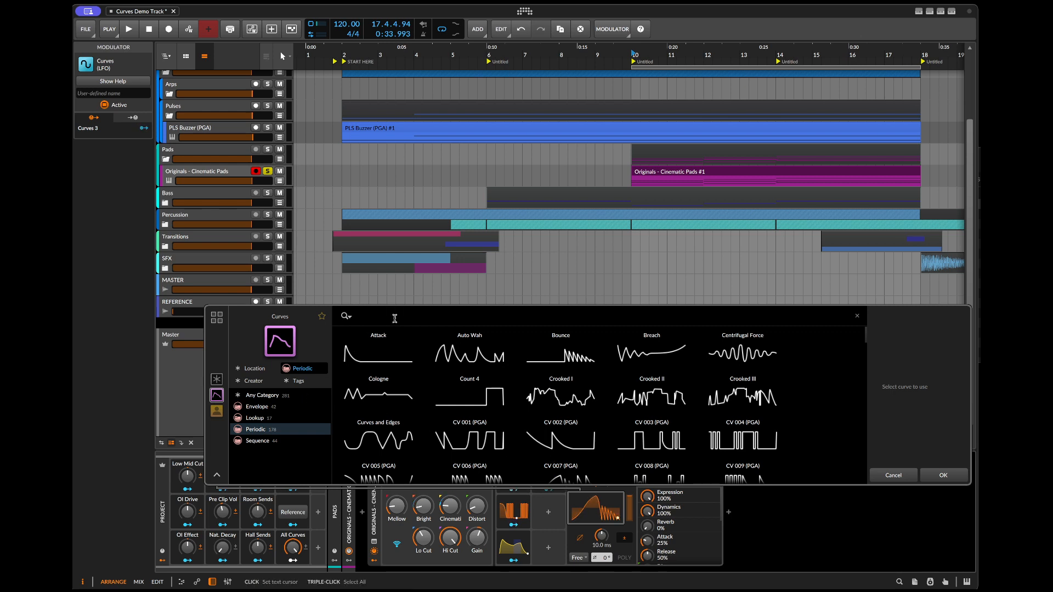
type("cv")
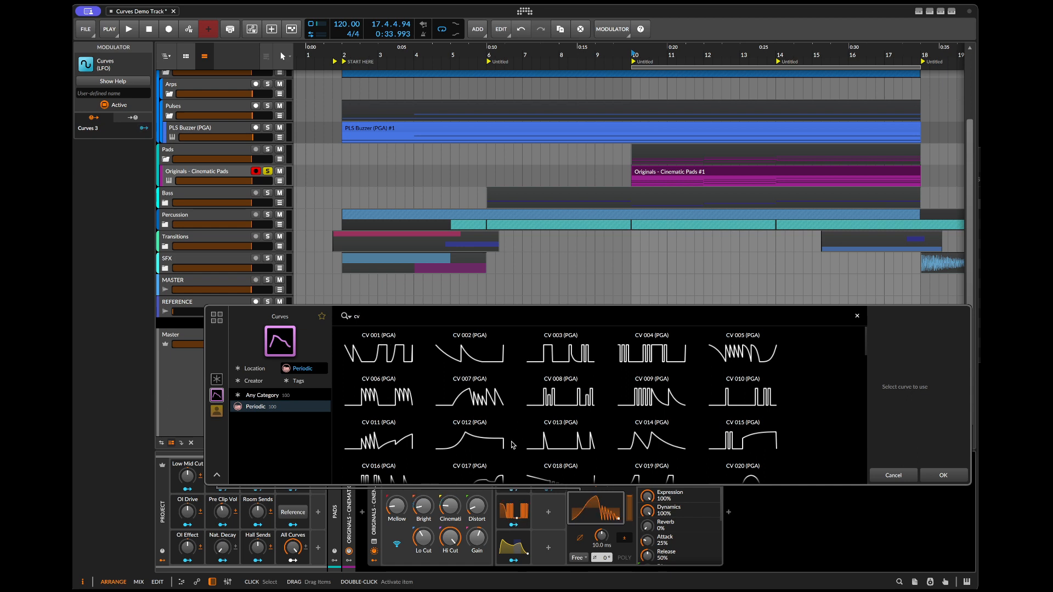
left_click(302, 380)
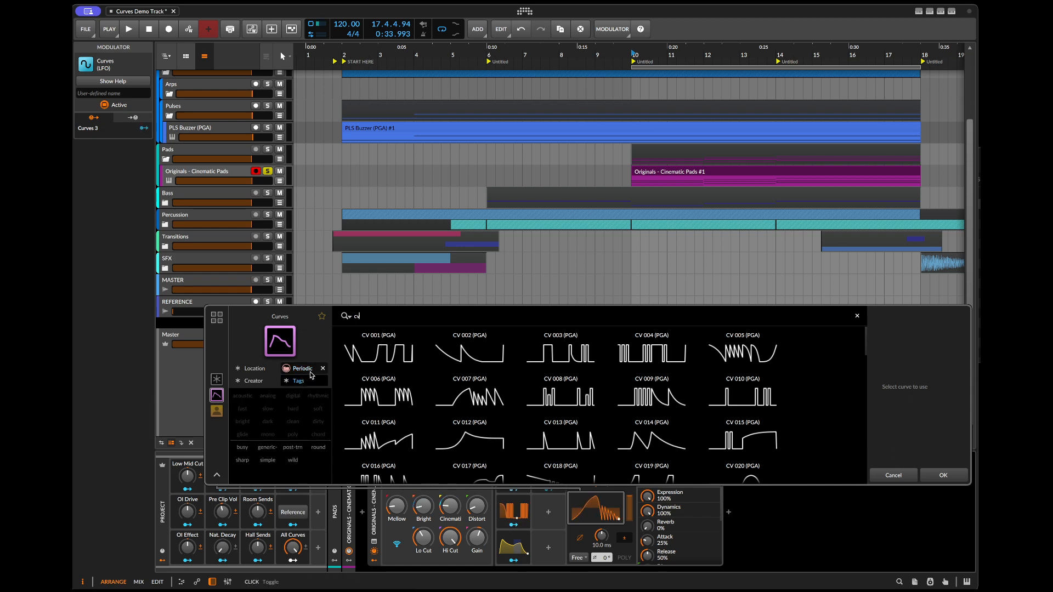
left_click(323, 368)
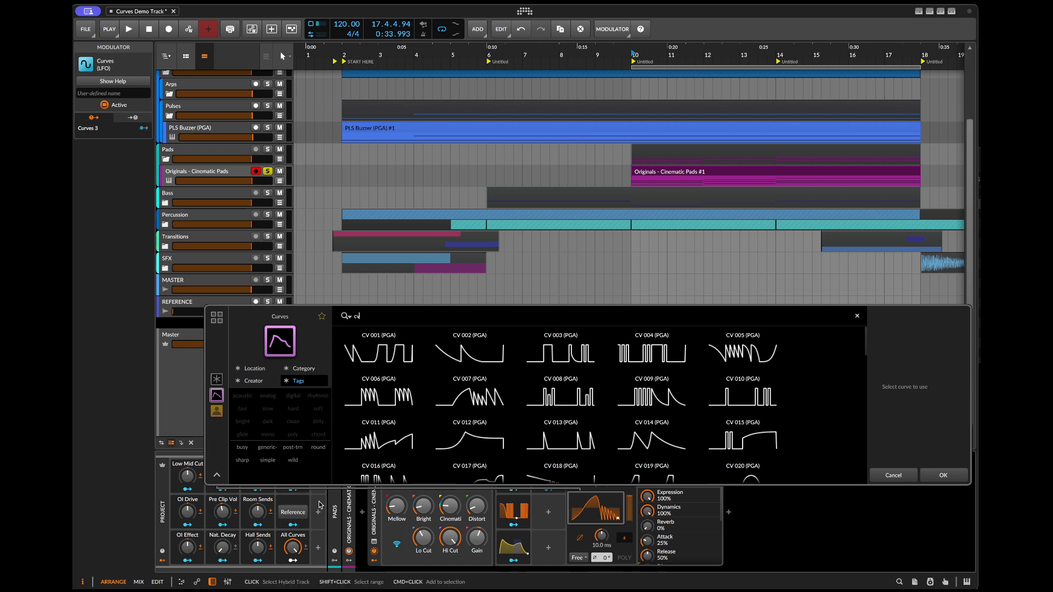
- Filter the CV curves by the post_transient tag, look through the matching shapes, and clear the tag filter
left_click(293, 447)
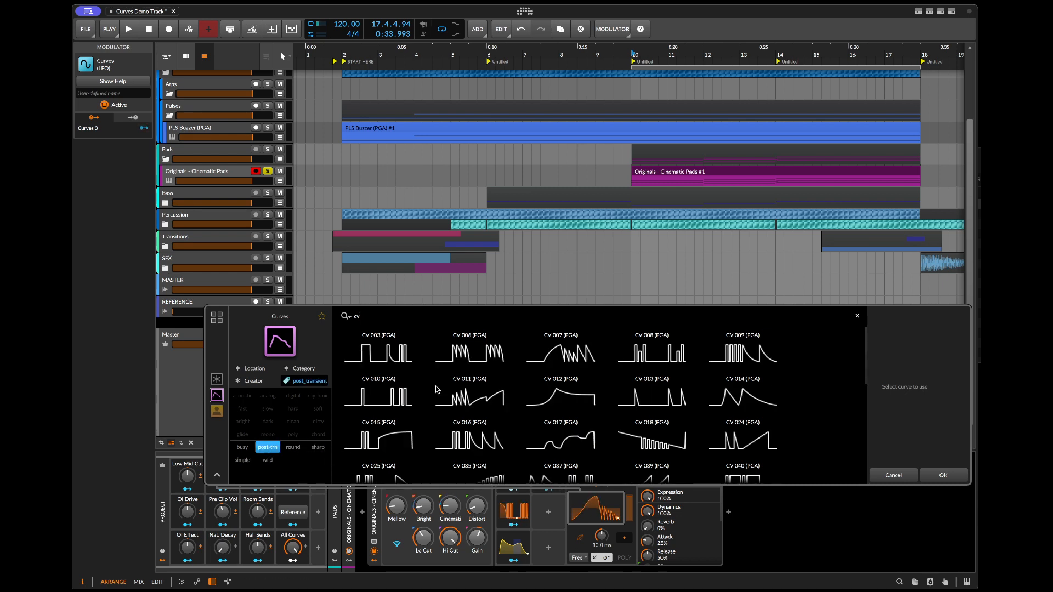
scroll(620, 410, "down", 1)
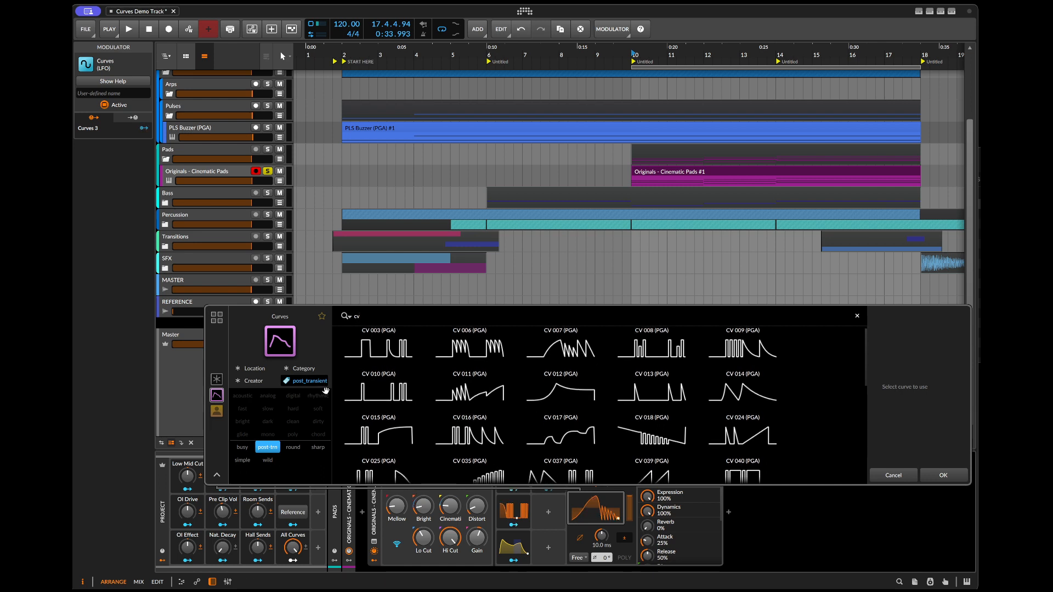
scroll(419, 437, "down", 2)
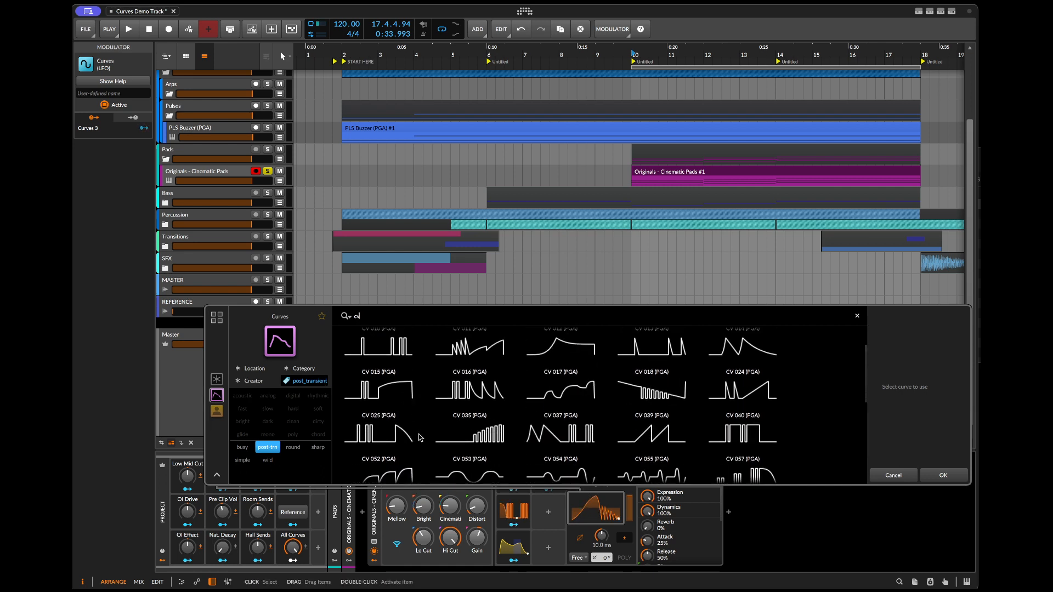
scroll(420, 437, "down", 1)
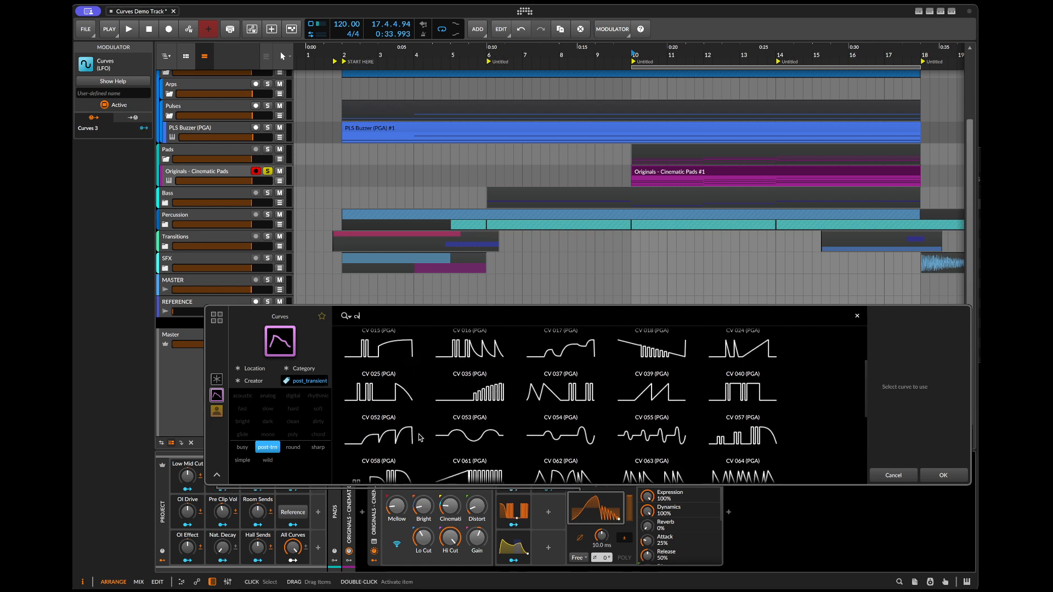
scroll(420, 437, "up", 3)
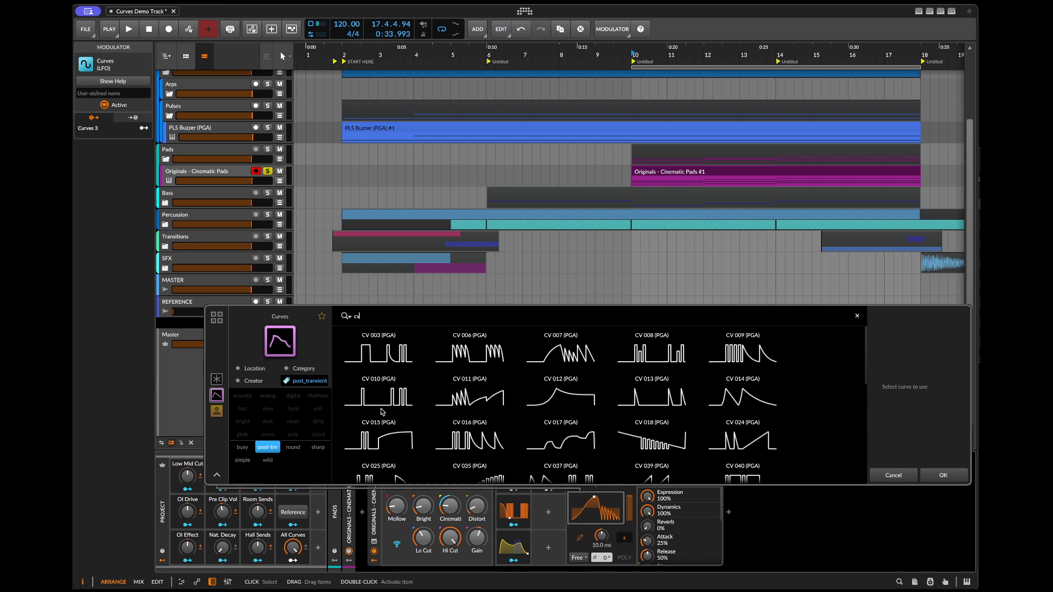
left_click(267, 447)
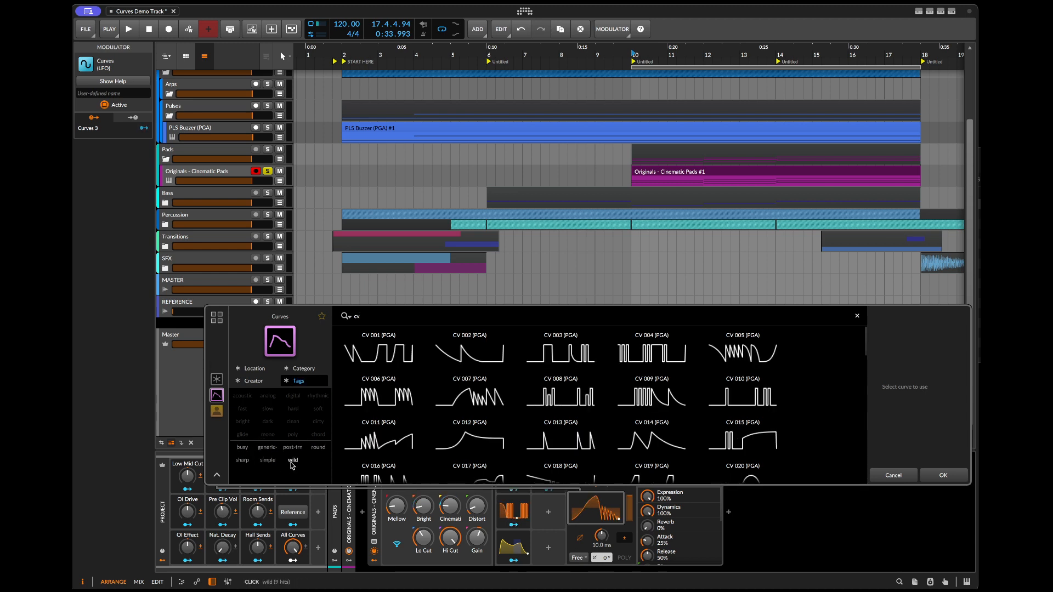
- Filter the CV curves by the generic_groove tag, widen the filter column, and look through the matching shapes
left_click(268, 448)
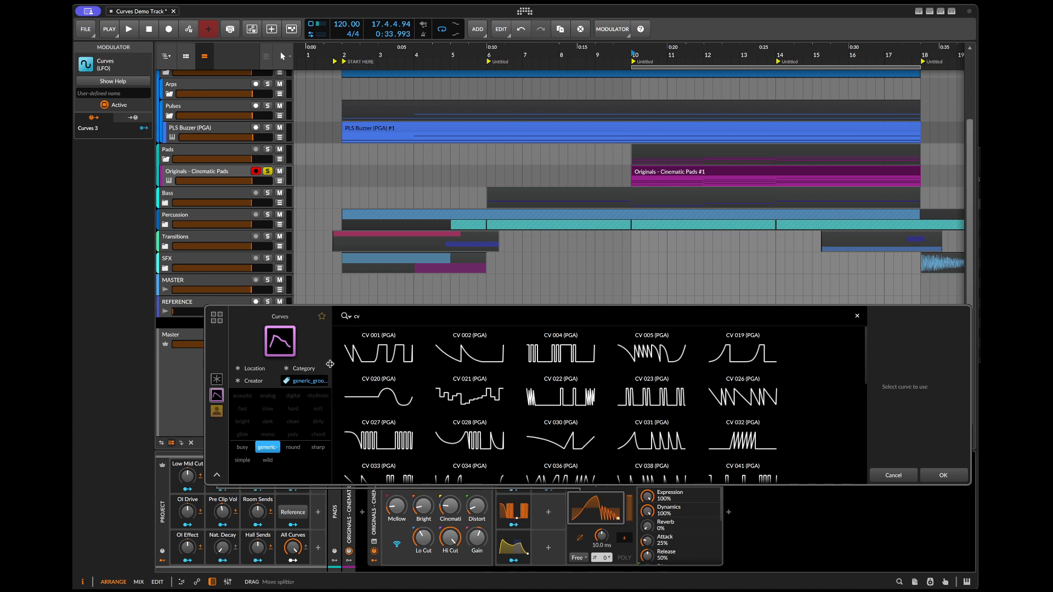
left_click_drag(332, 380, 378, 364)
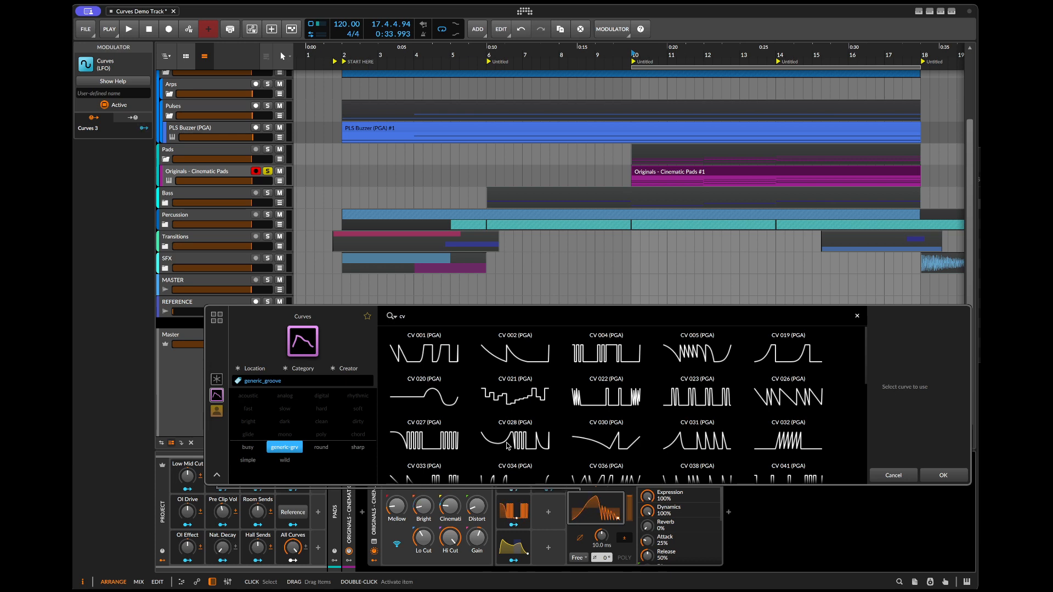
left_click(938, 479)
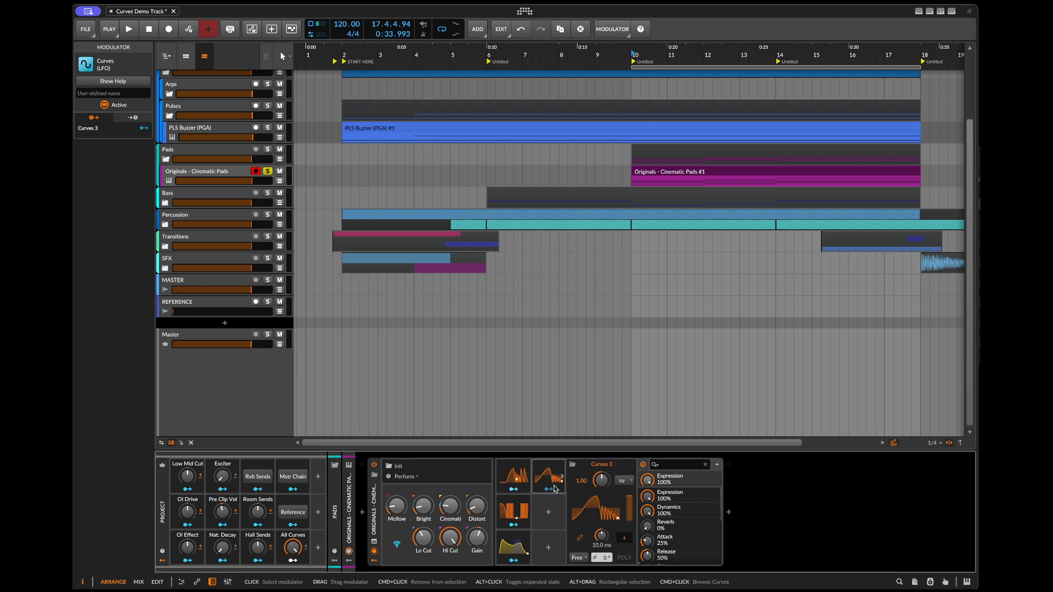
left_click(573, 466)
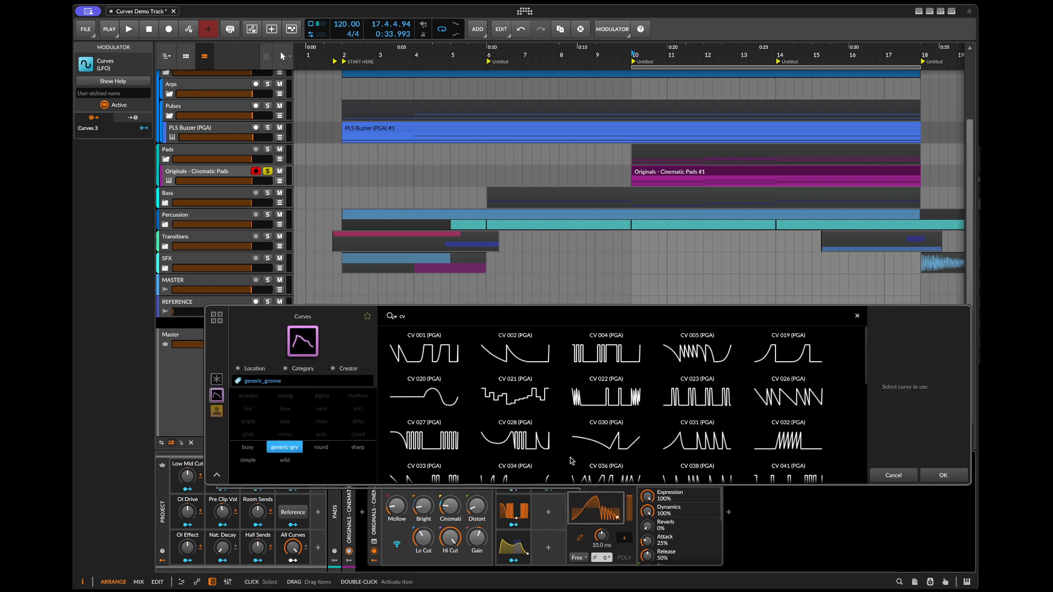
- Browse the CV curves tagged busy, combine with the wild tag, narrow to wild only, and leave the curve browser without choosing one
left_click(248, 447)
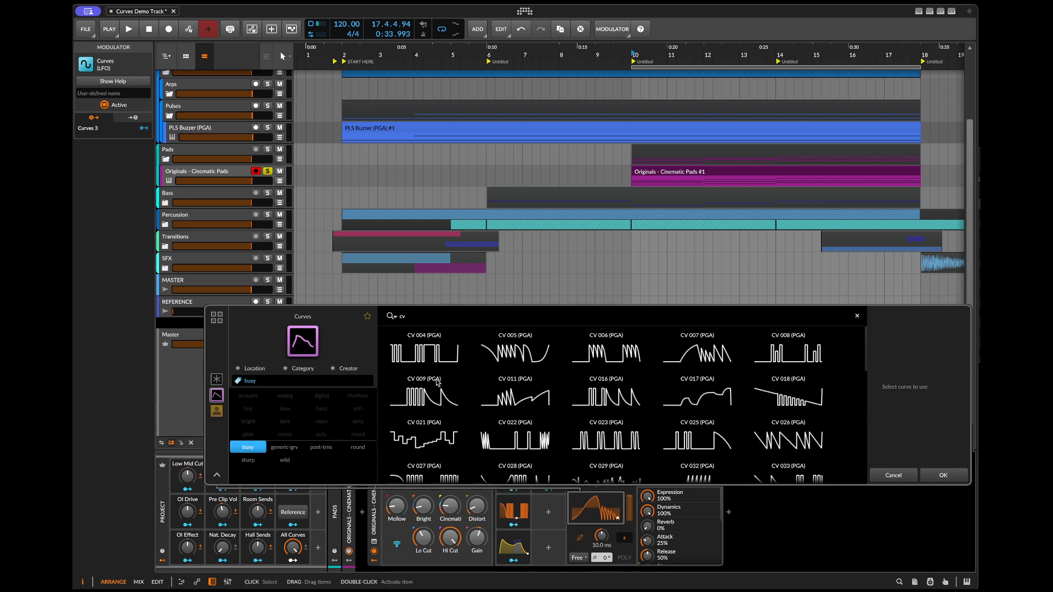
left_click(285, 460)
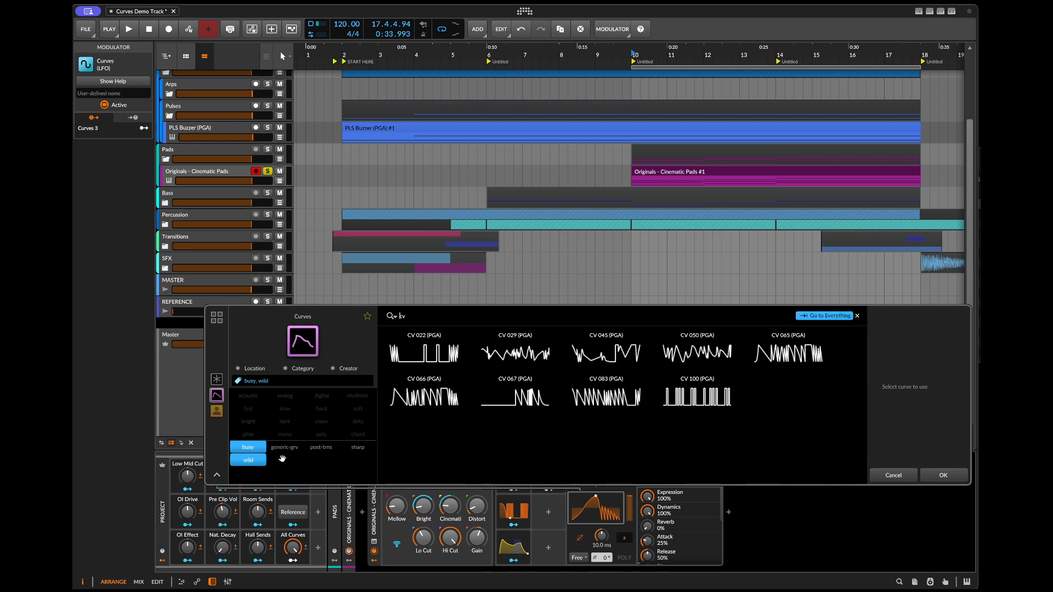
left_click(251, 447)
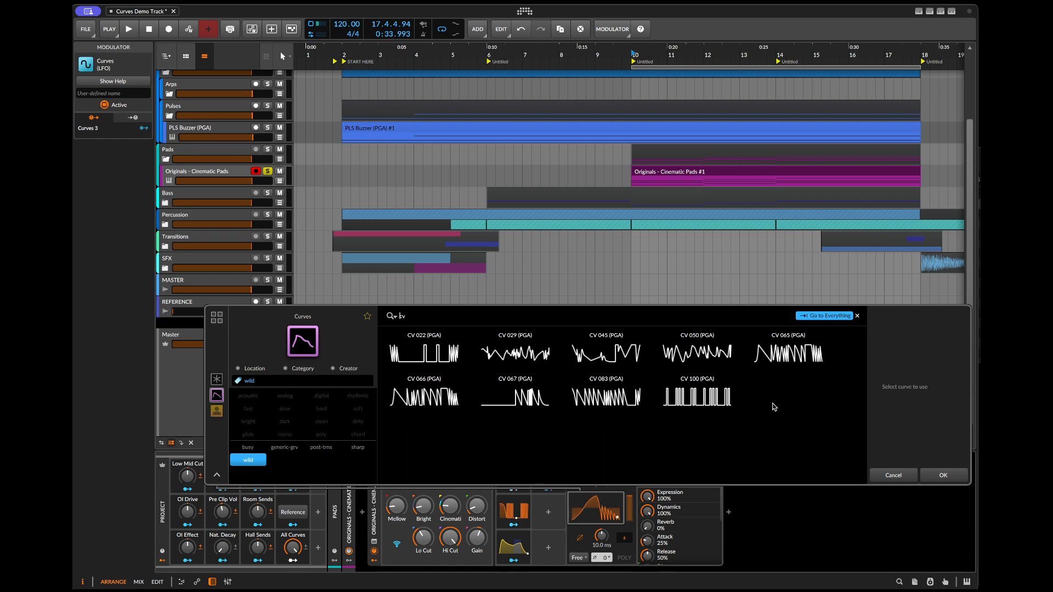
left_click(889, 493)
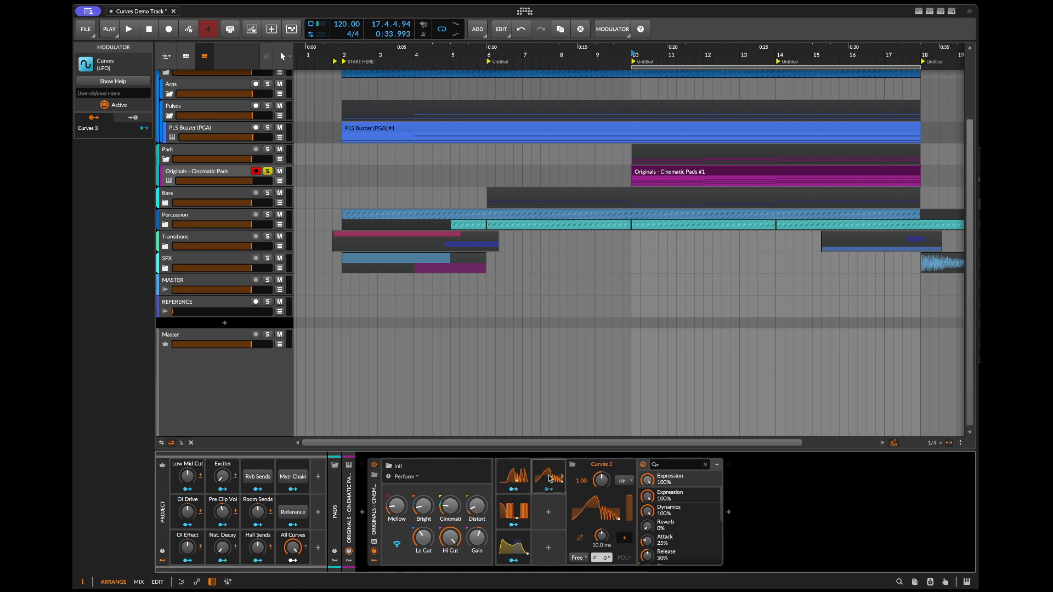
- Delete the extra Curves modulator from the Cinematic Pads instrument and play the soloed pads to about bar 16
key("Delete")
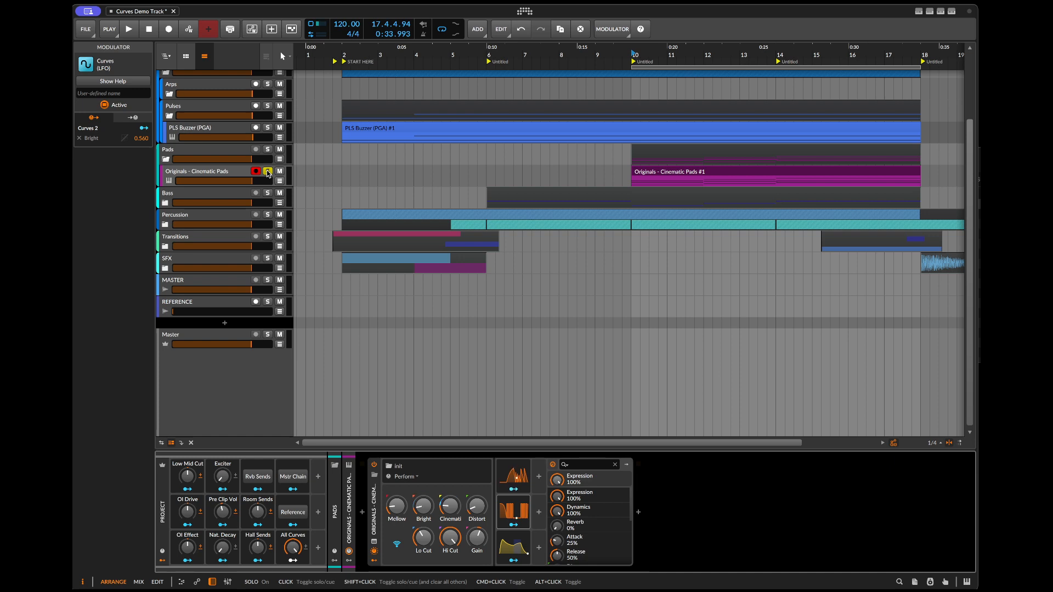
key("space")
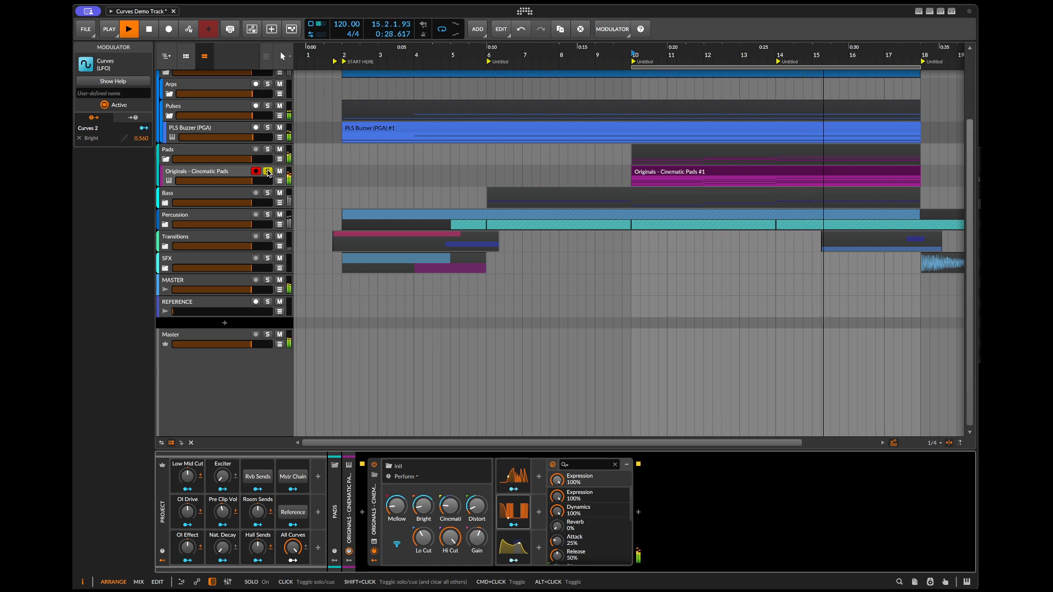
key("space")
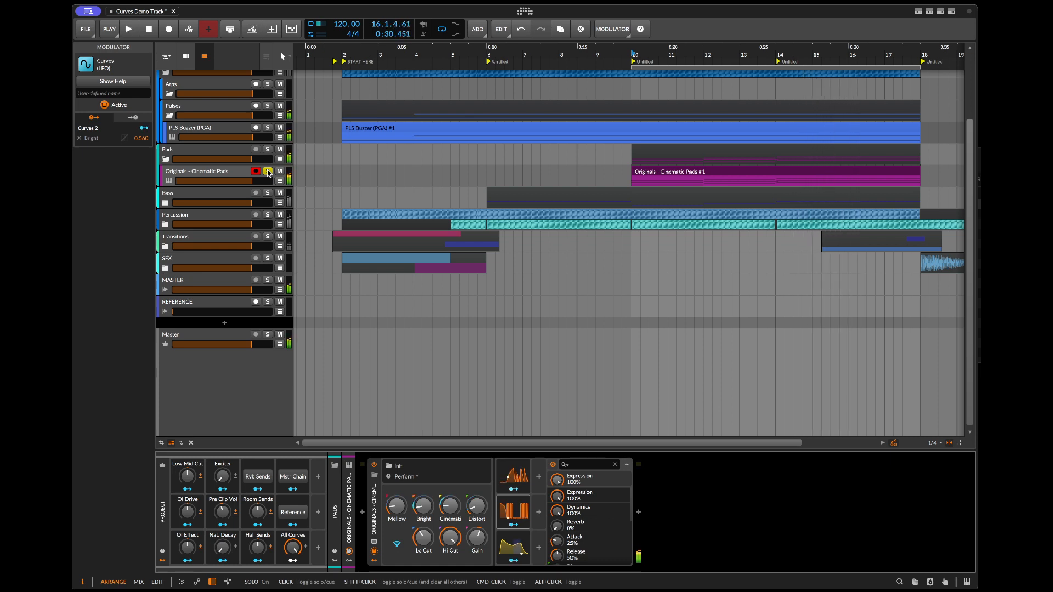
- Check the Segments modulator on Cinematic Pads, then take the track out of solo and collapse the Pads group
left_click(517, 537)
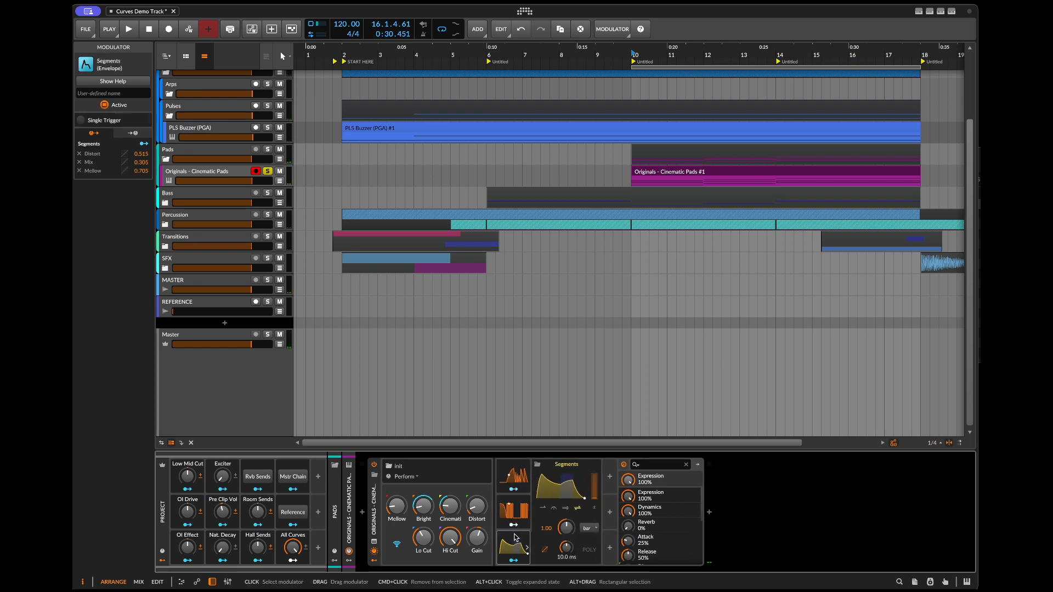
left_click(517, 537)
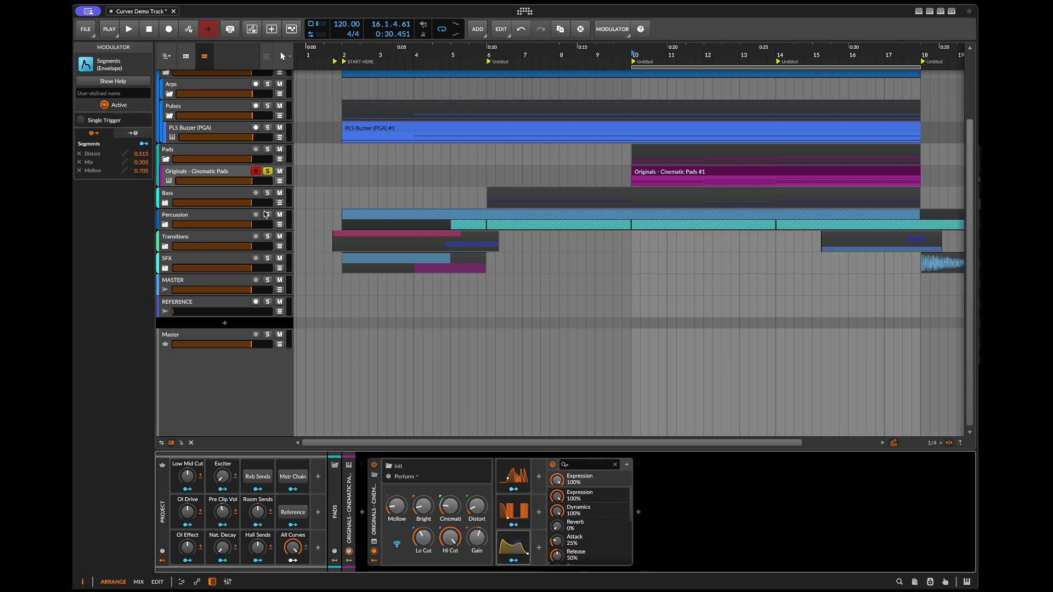
left_click(267, 171)
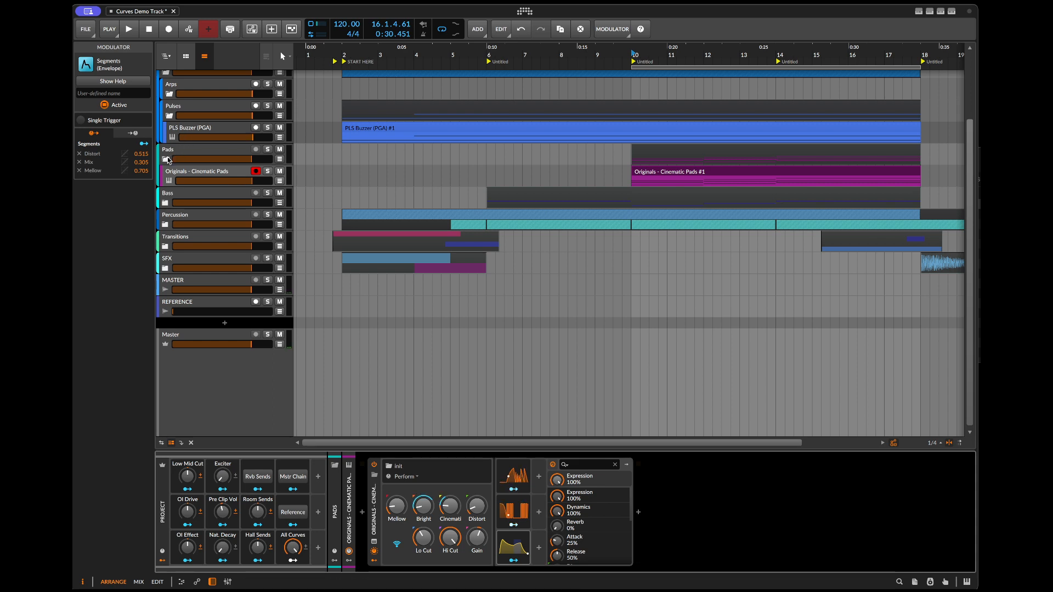
key("Delete")
- Select the PLS Buzzer clip as the playback start and solo its track
left_click(206, 146)
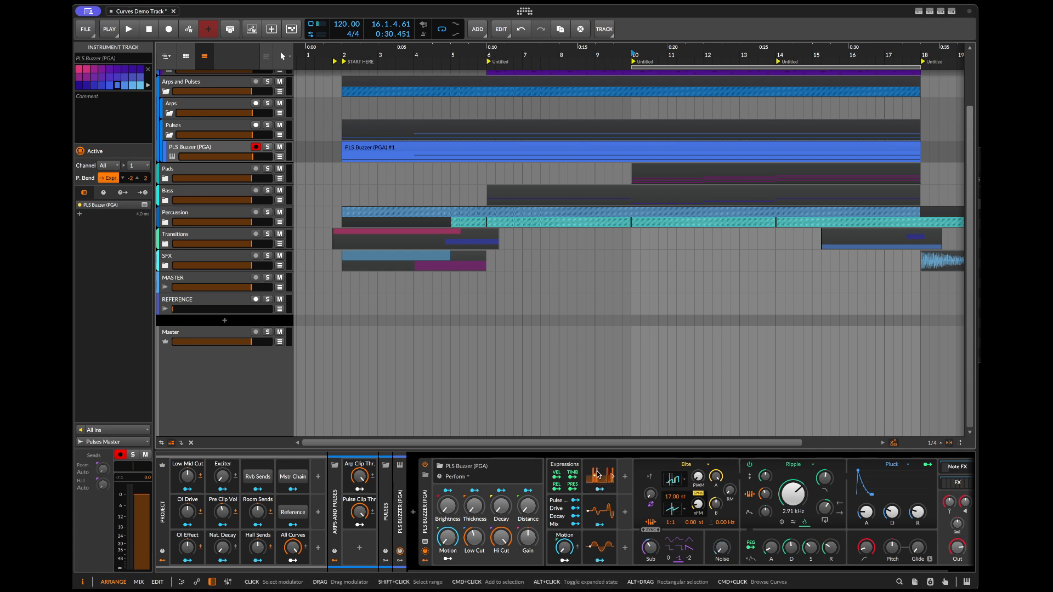
left_click(416, 147)
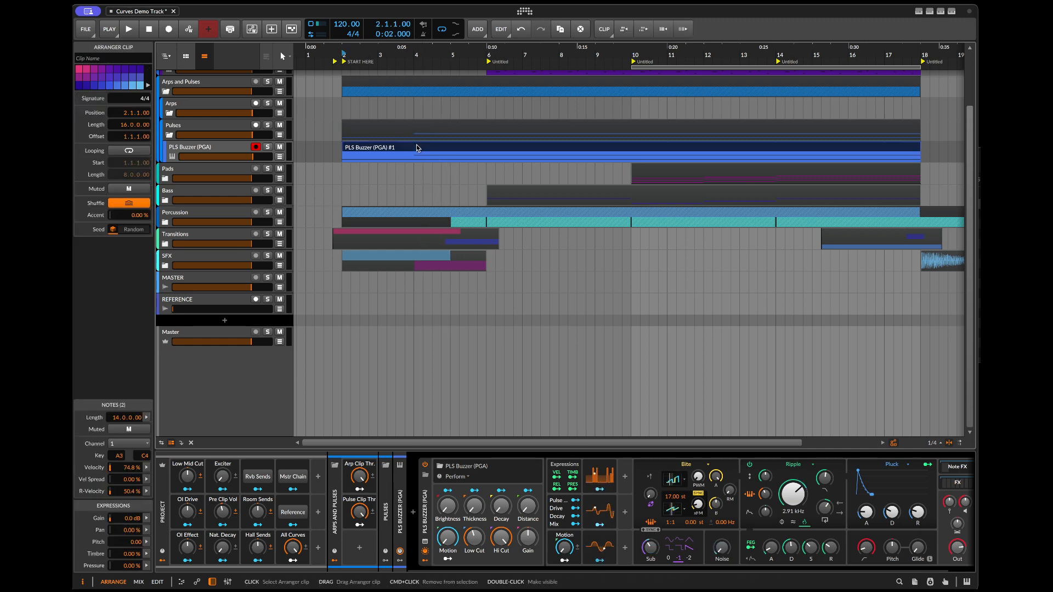
key("s")
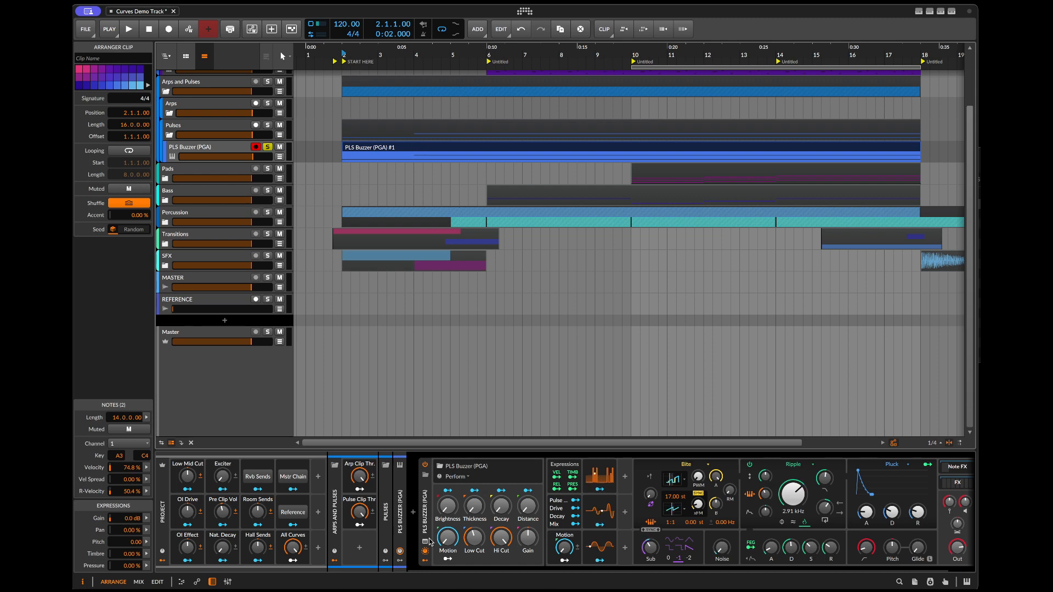
- Play the PLS Buzzer clip with All Curves at 0%, raise the control to 100% during playback, and stop
double_click(294, 547)
key("space")
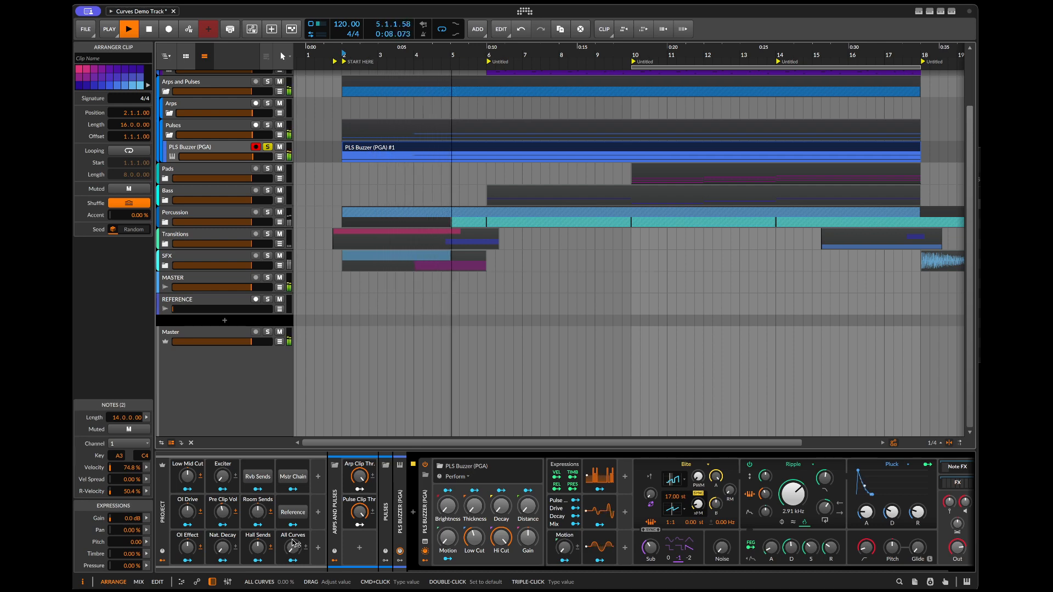
left_click_drag(292, 542, 292, 494)
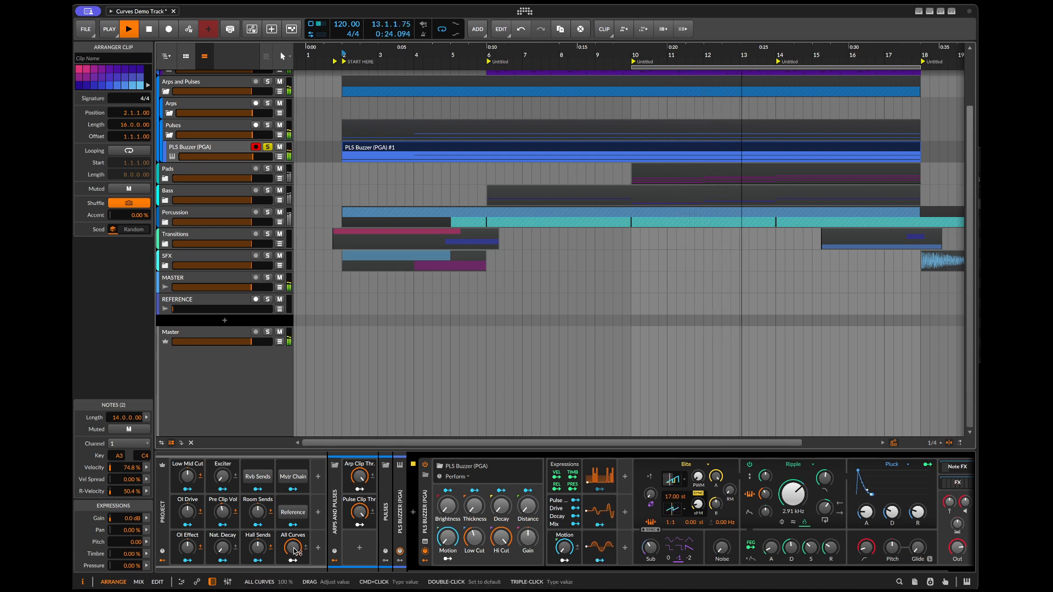
key("space")
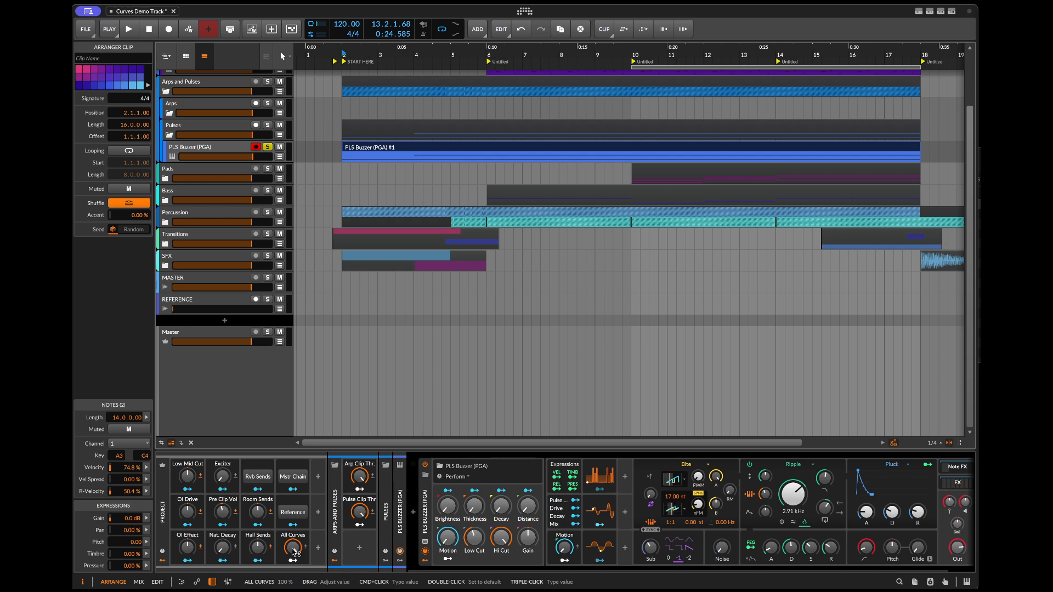
- Reset All Curves to 0%, replay the PLS Buzzer clip from its start, and bring the control back up to full
double_click(293, 547)
key("space")
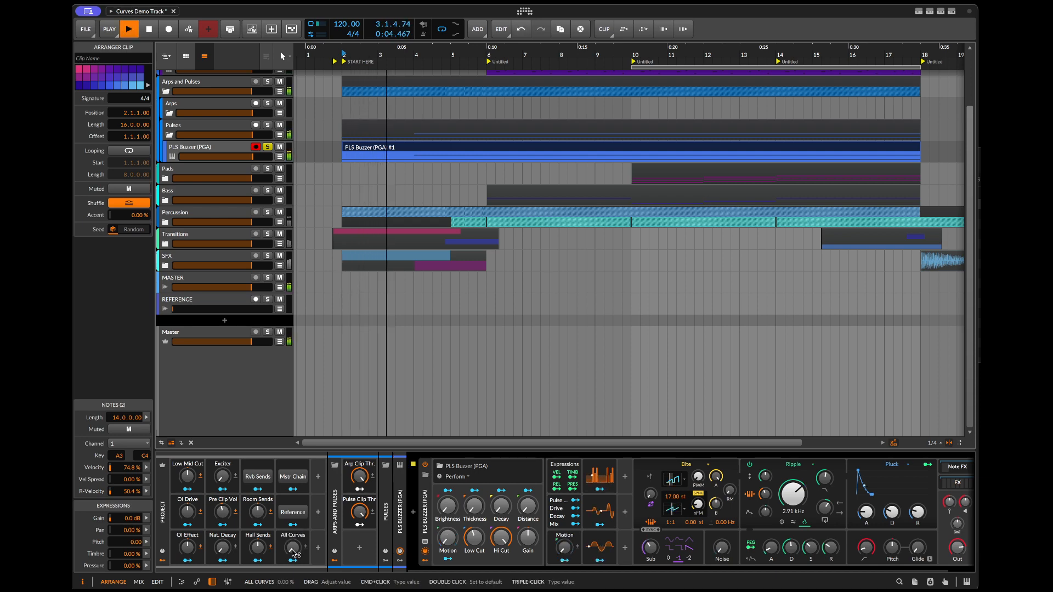
left_click_drag(292, 550, 292, 466)
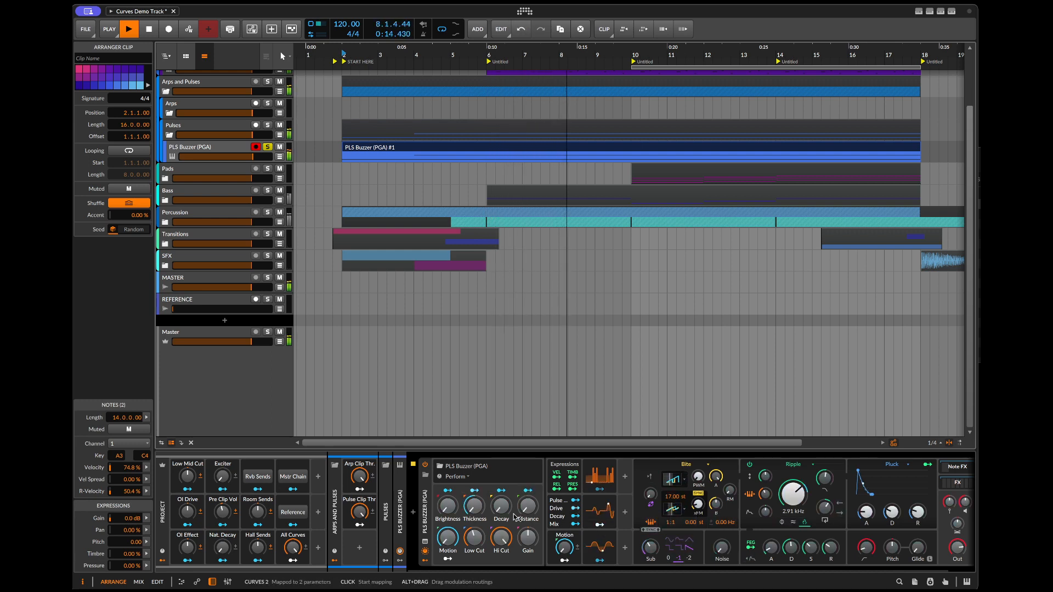
- During playback, adjust the Thickness and Brightness controls, modulate Brightness from Curves 3 by -0.19, and stop playback
mouse_move(474, 506)
left_mouse_down()
mouse_move(475, 526)
mouse_move(474, 516)
left_mouse_up()
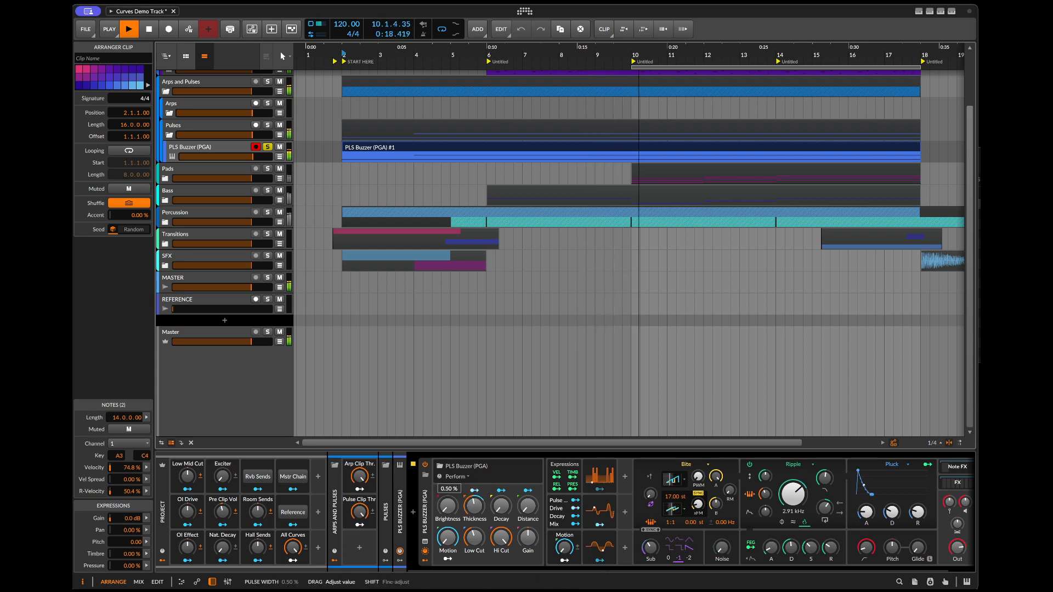
left_click(600, 560)
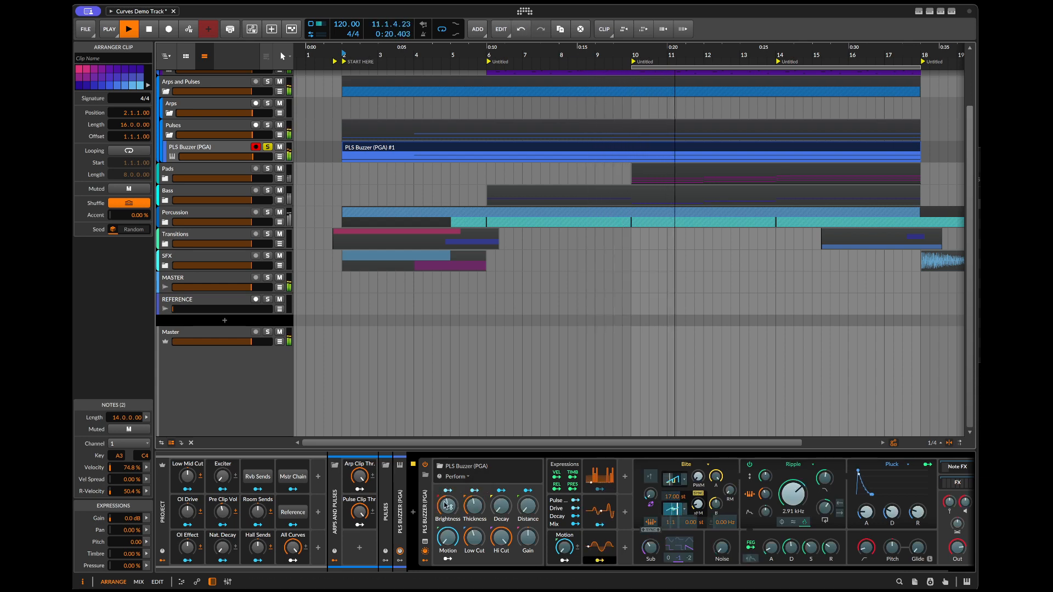
left_click_drag(447, 506, 447, 523)
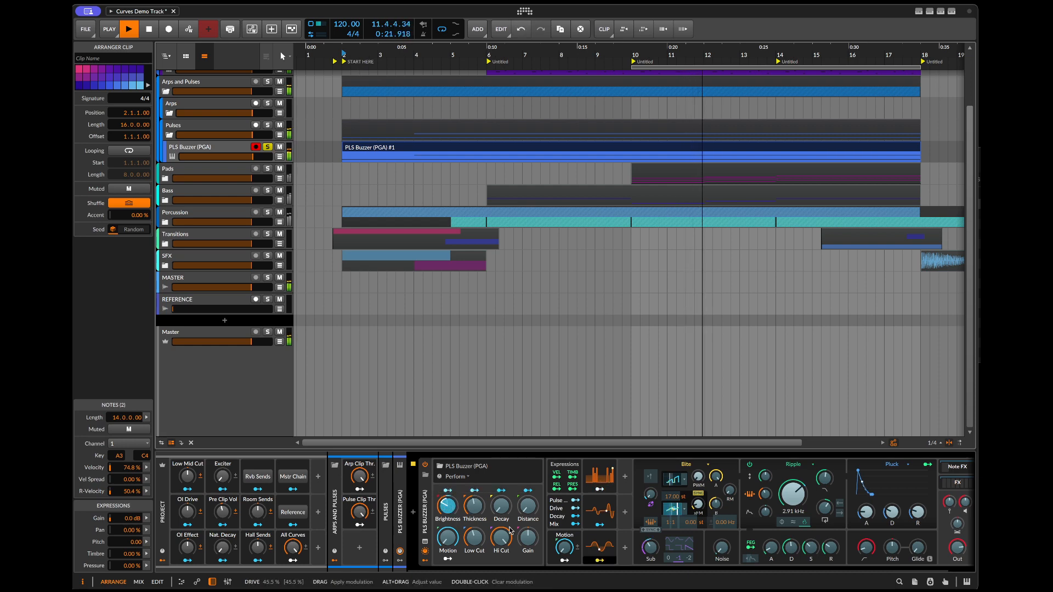
left_click(600, 561)
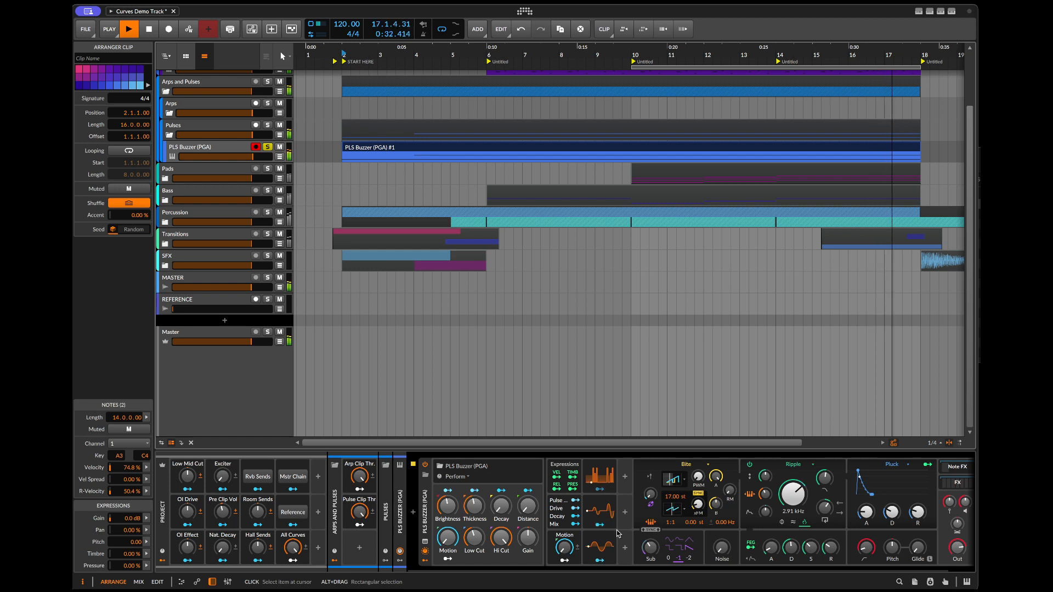
key("space")
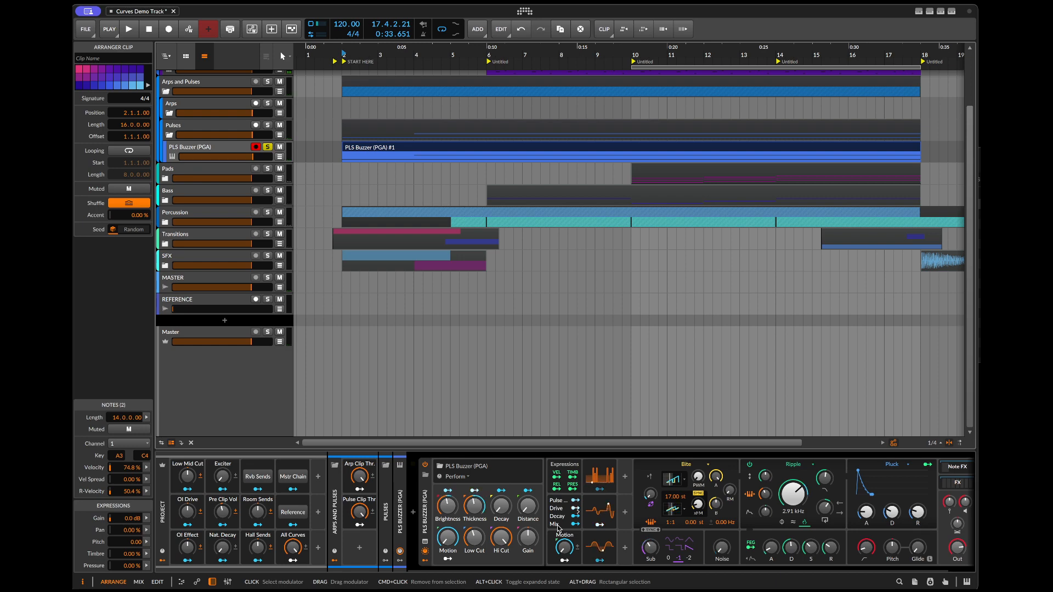
- Inspect the modulation targets and shapes of the PLS Buzzer's Curves 2, Curves 1 and Curves 3 modulators
left_click(562, 523)
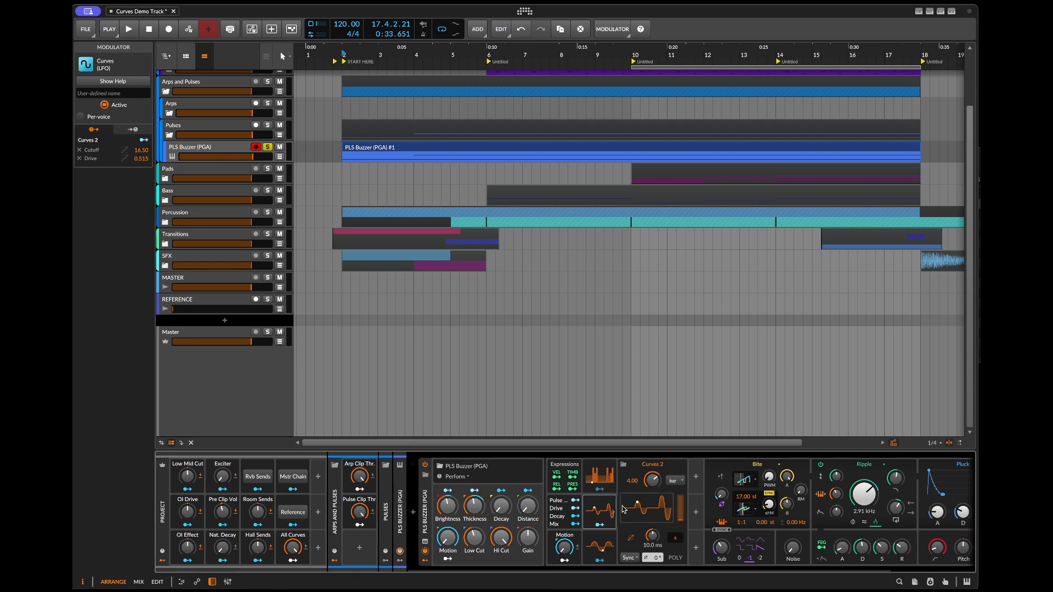
left_click(611, 485)
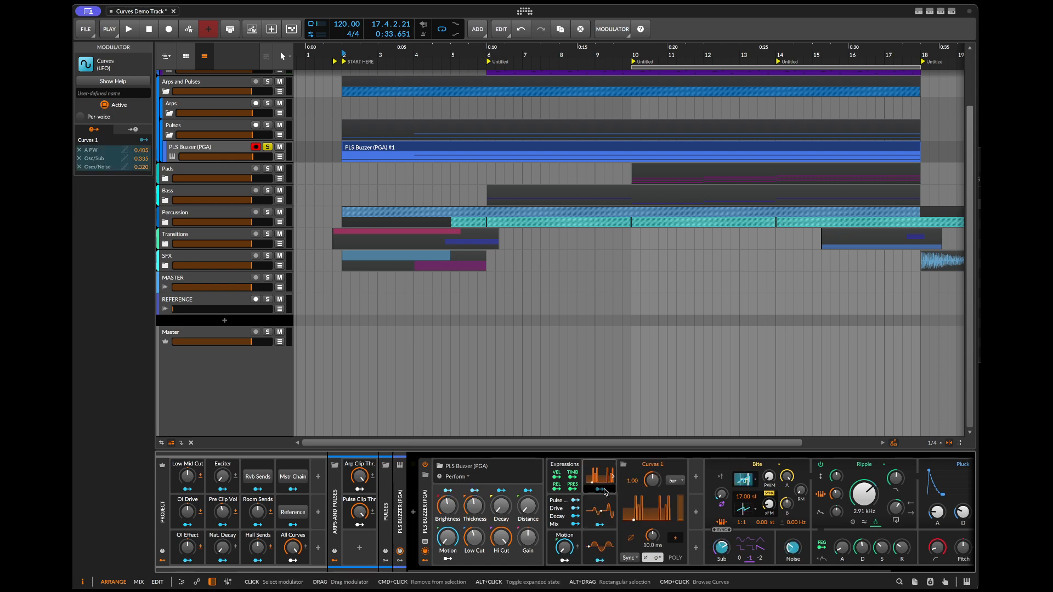
left_click(593, 540)
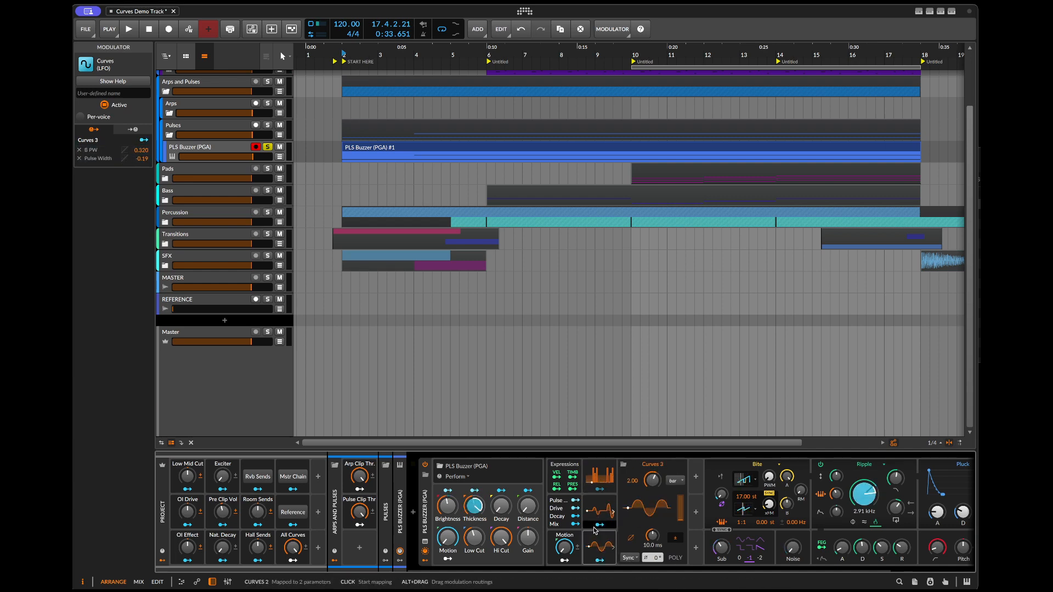
- Take PLS Buzzer out of solo, collapse the Arps and Pulses group, and select the INS Dual Grid PGA track
left_click(415, 148)
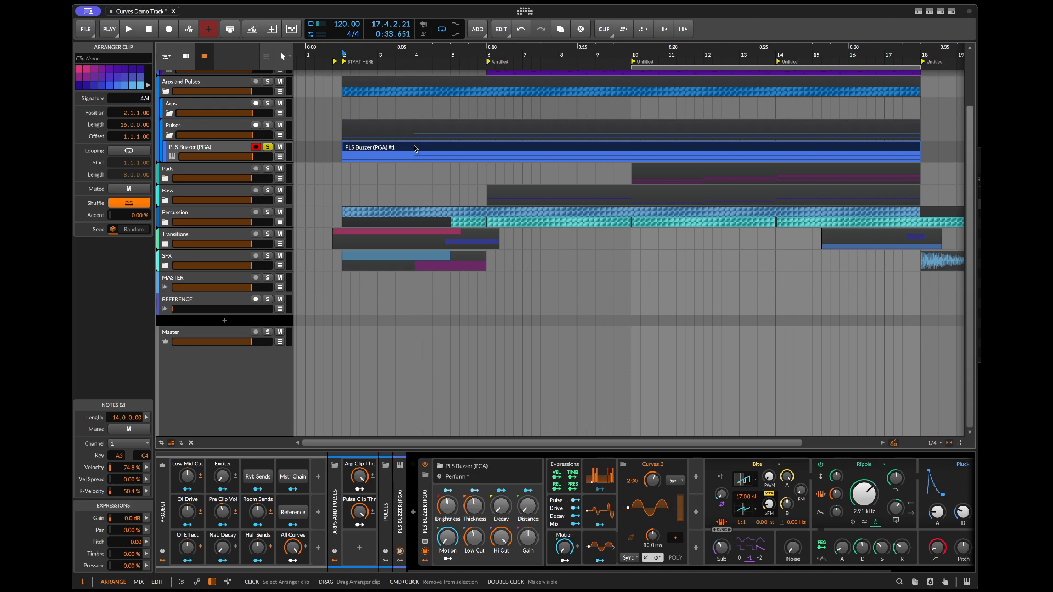
left_click(268, 148)
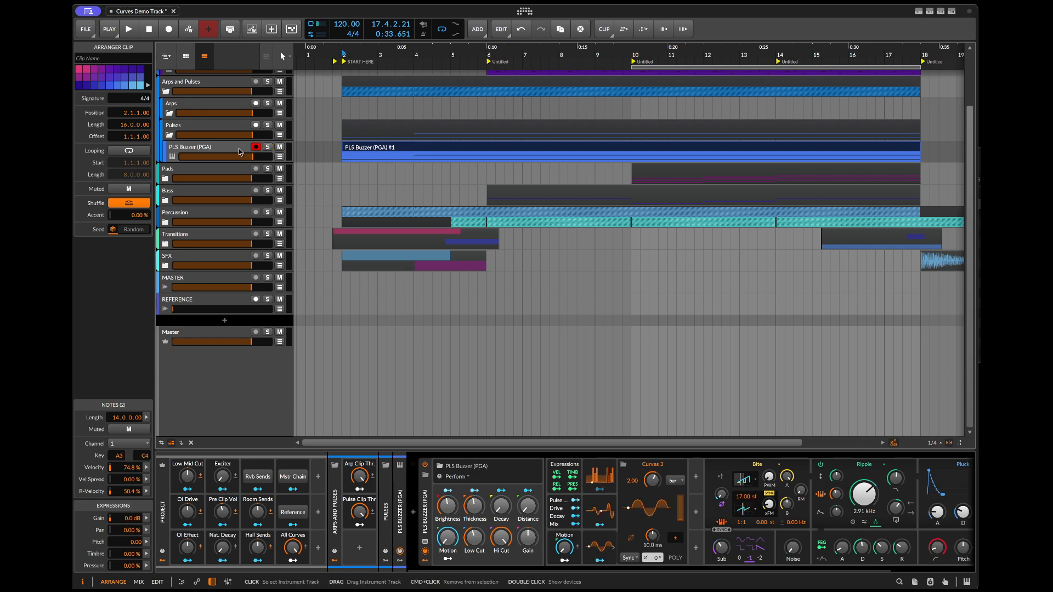
scroll(237, 144, "up", 2)
scroll(236, 143, "up", 1)
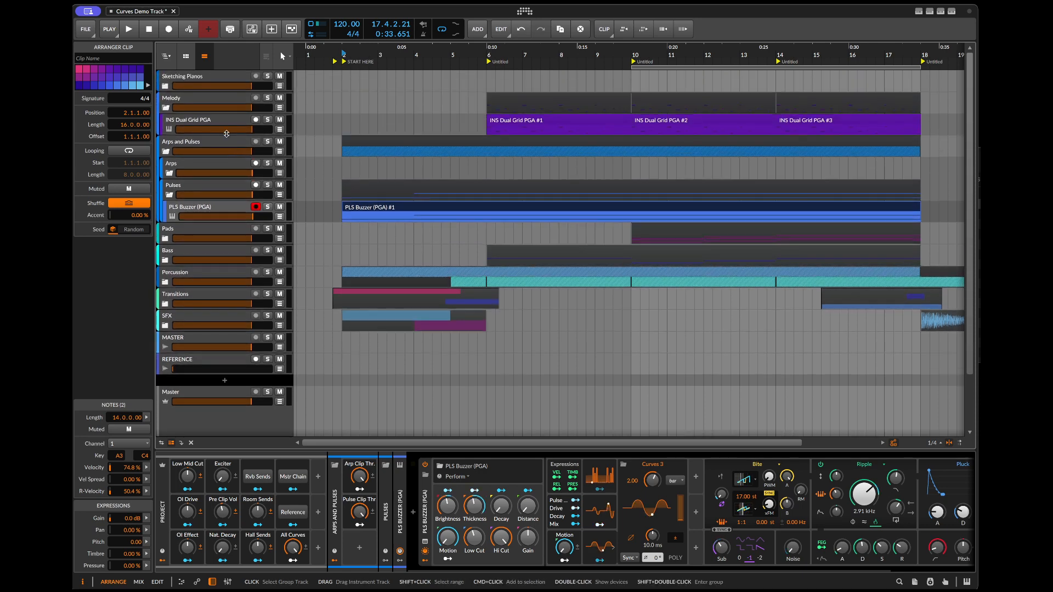
left_click(166, 152)
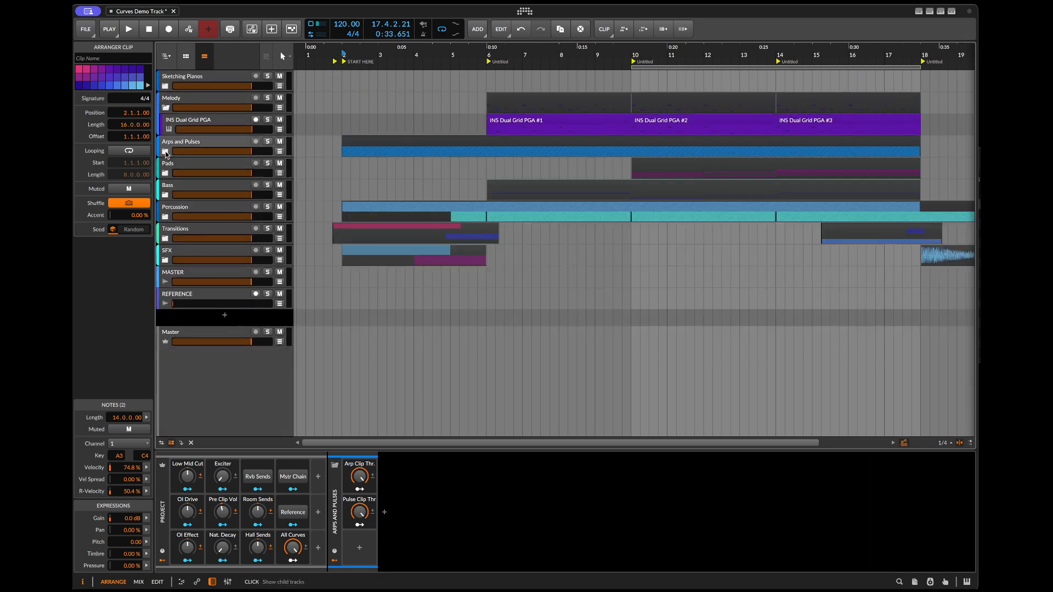
left_click(198, 121)
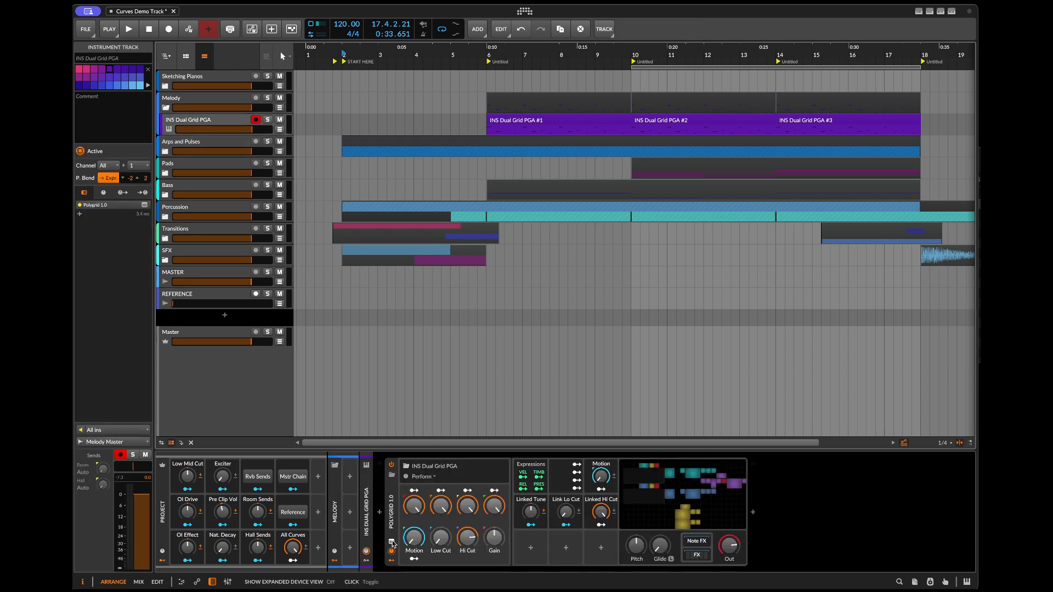
- Look over the Motion modules in INS Dual Grid PGA's Polygrid patch and return to the arrangement
left_click(392, 544)
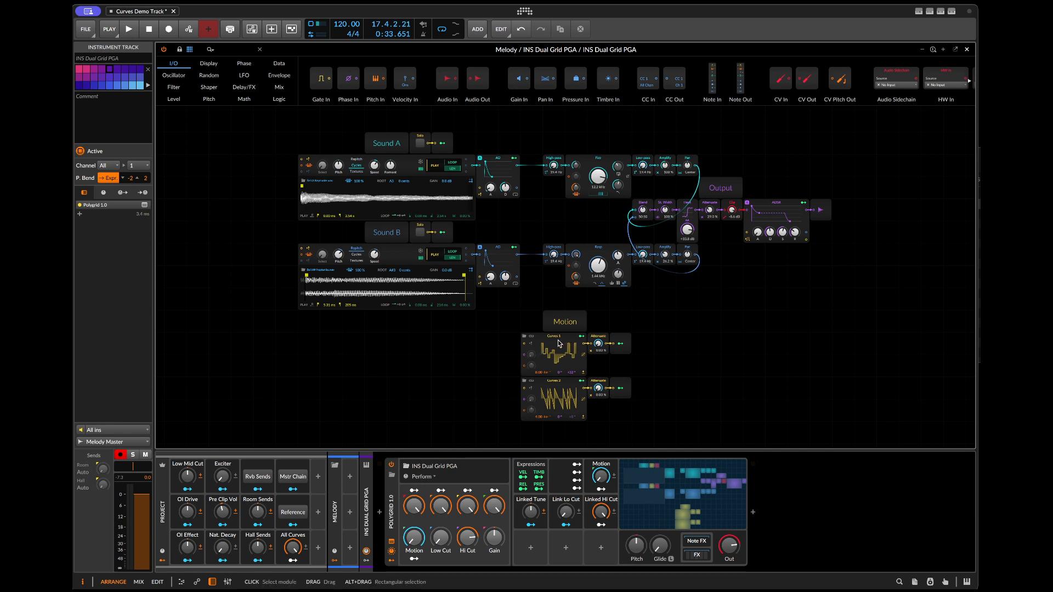
left_click(392, 541)
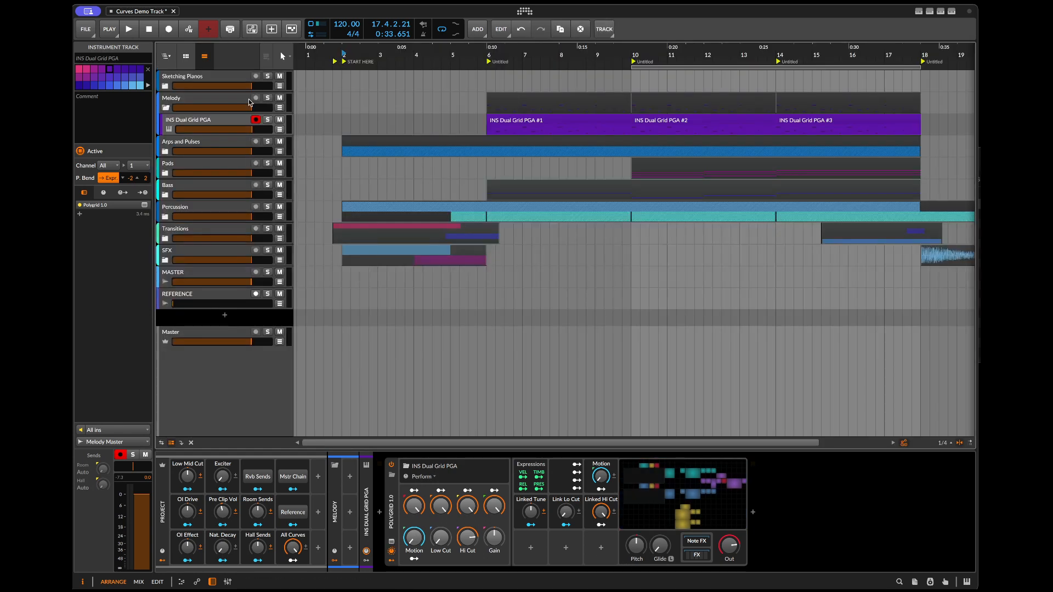
- Solo the INS Dual Grid PGA track and play its clips from bar 6
left_click(267, 119)
left_click(324, 124)
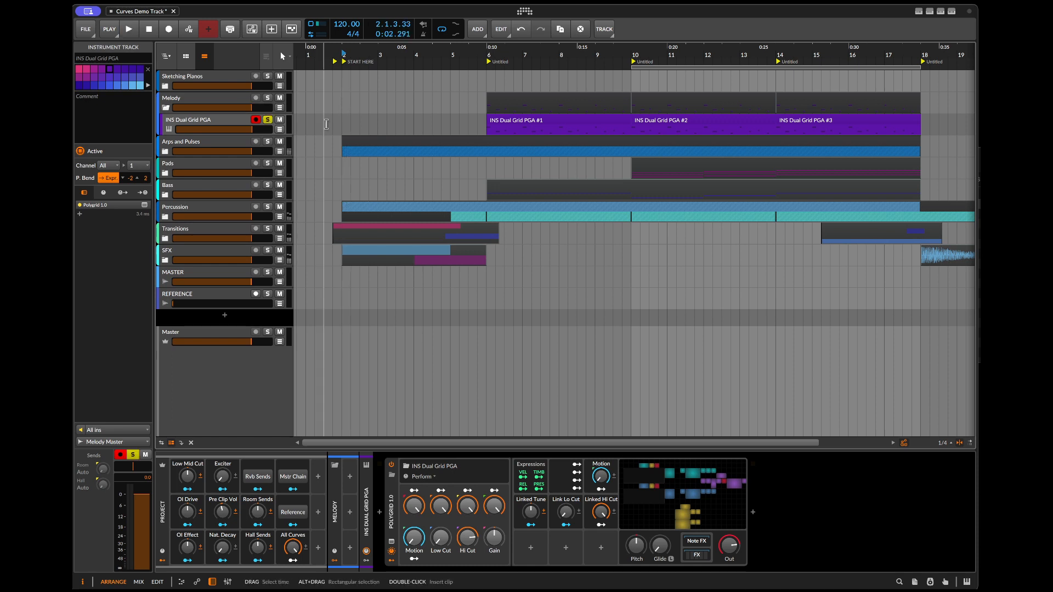
key("space")
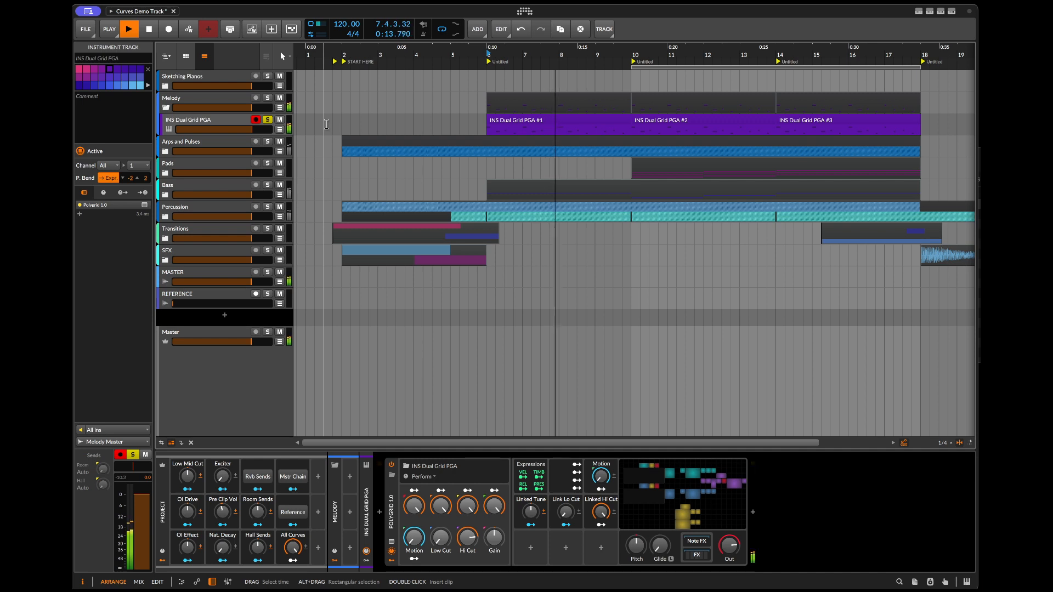
- Turn All Curves down to 0% during playback, restore it to its default, and stop playback
left_click_drag(292, 545, 292, 587)
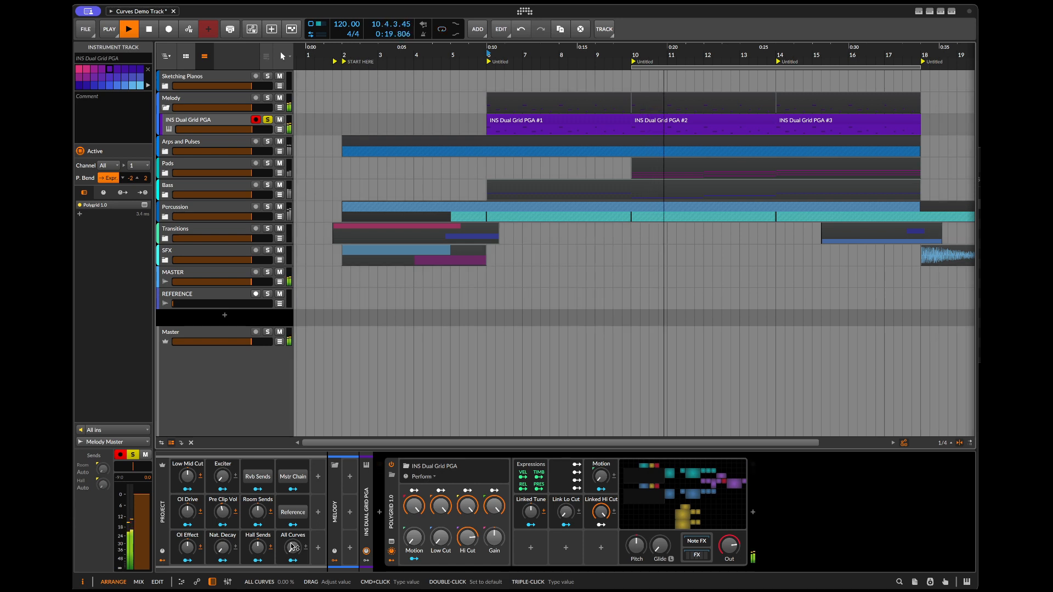
double_click(292, 546)
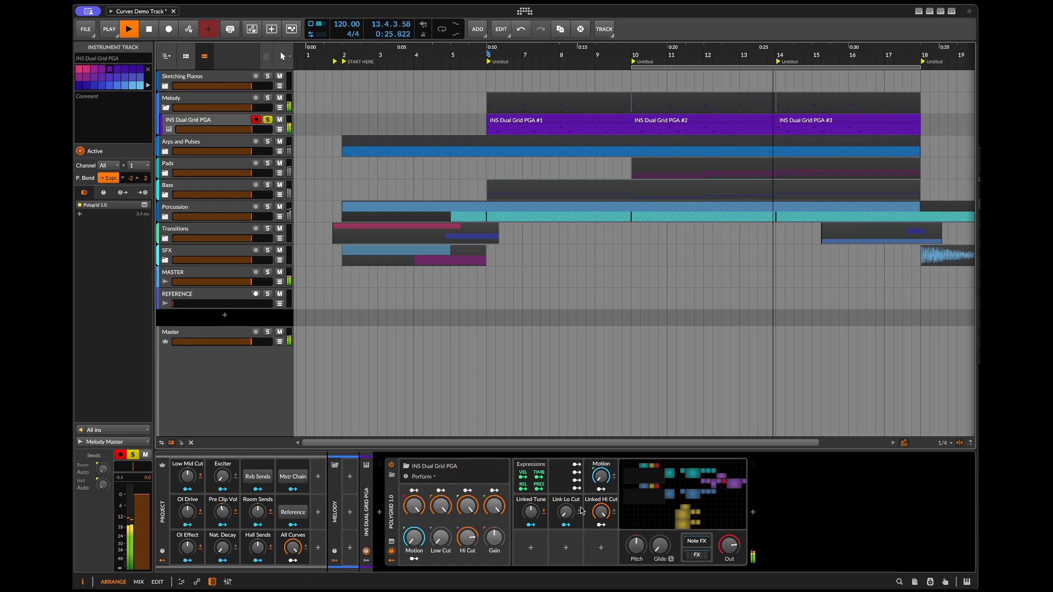
key("space")
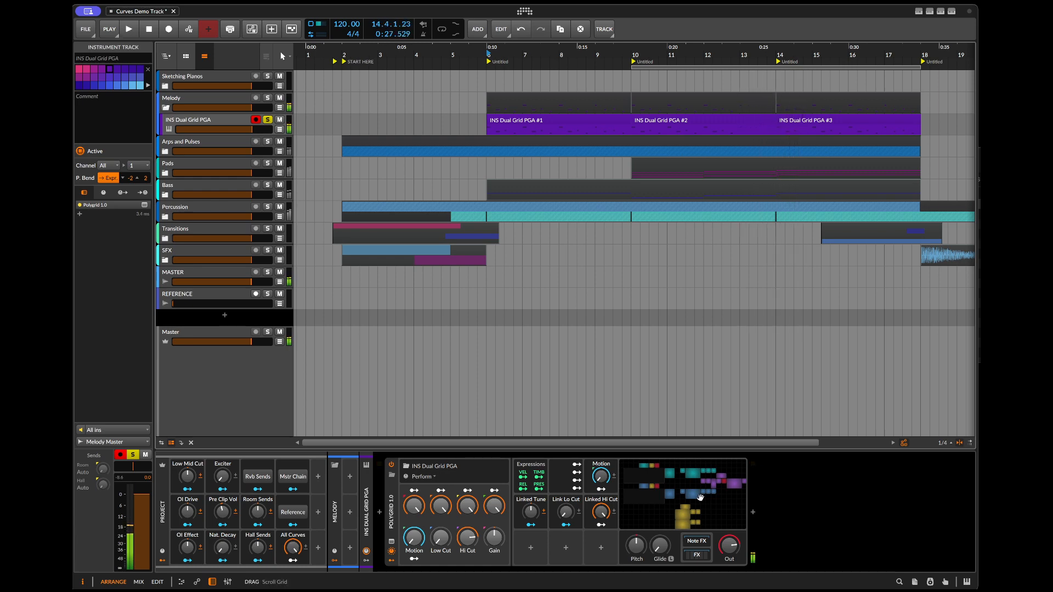
- Reopen the Polygrid patch and inspect the modulation target of the Modulator Out fed by Curves 1
left_click(700, 497)
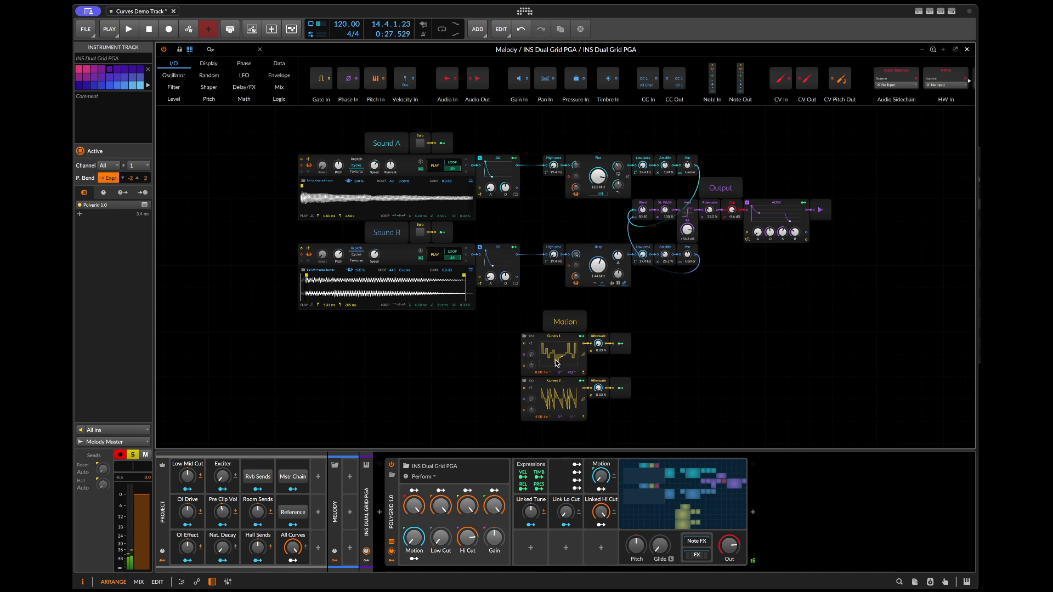
scroll(554, 358, "down", 1)
left_click(628, 331)
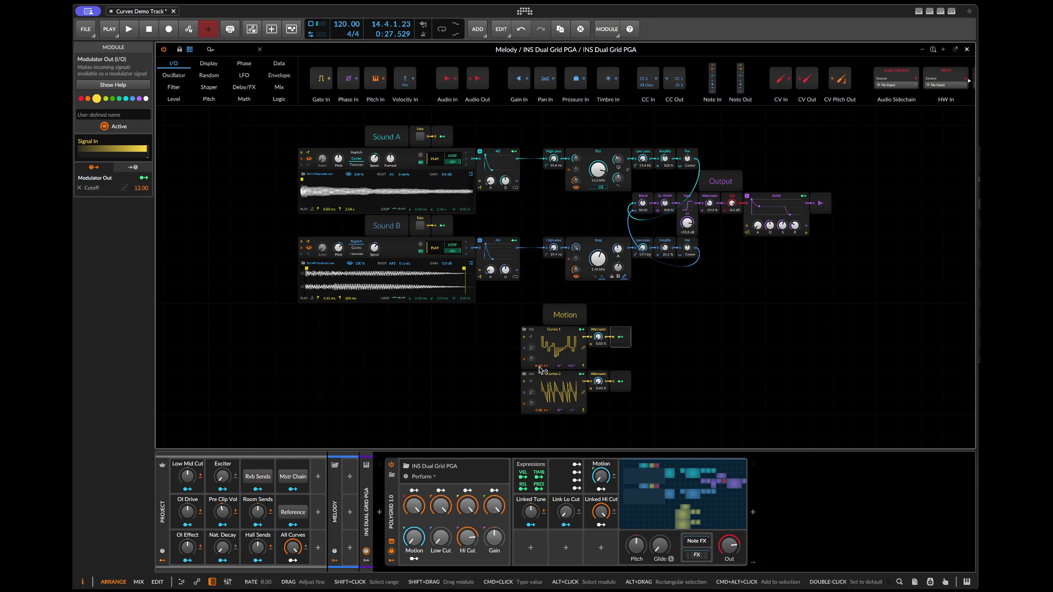
scroll(539, 369, "up", 5)
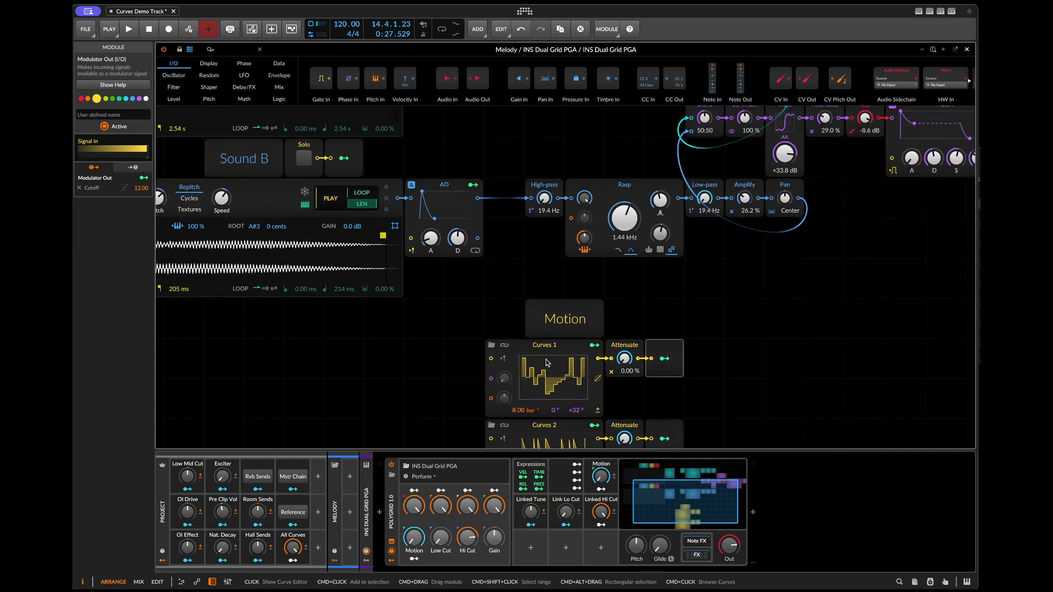
scroll(540, 364, "down", 1)
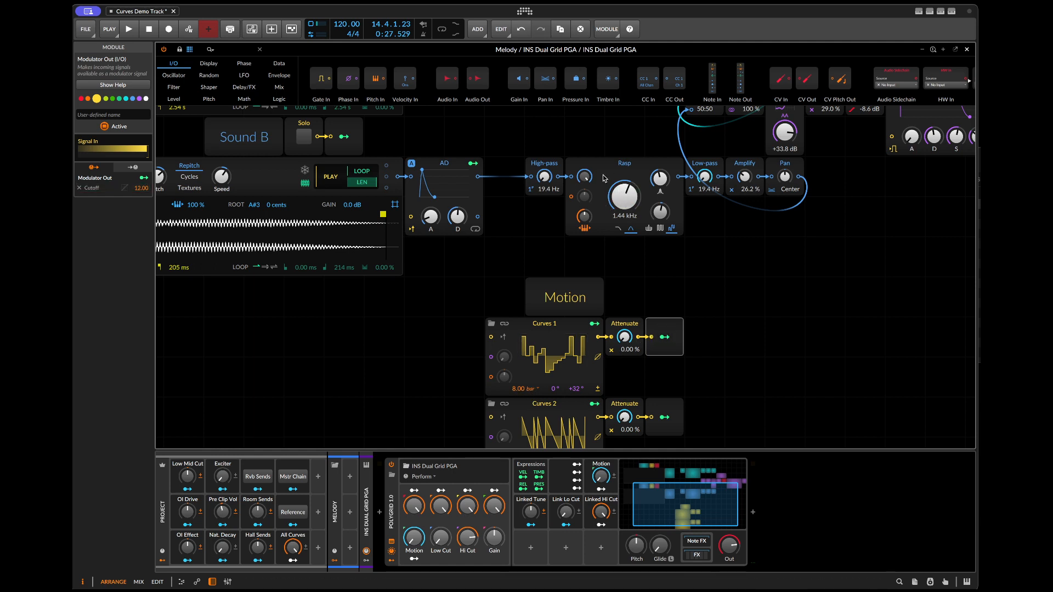
- Watch the Curves 1 shape in its enlarged curve editor during playback, and close the editor once playback is stopped
key("space")
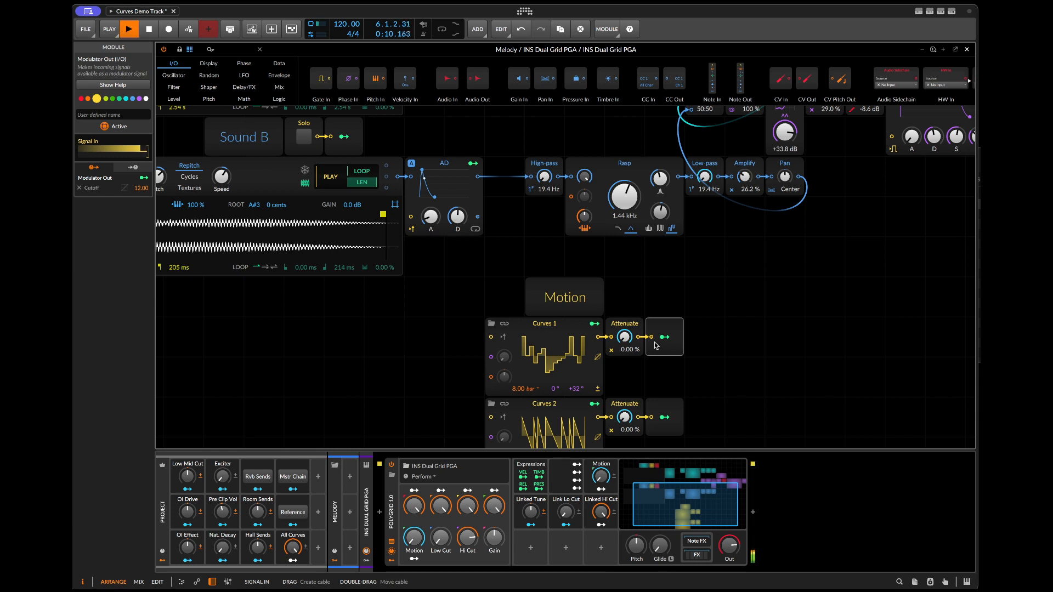
left_click(558, 354)
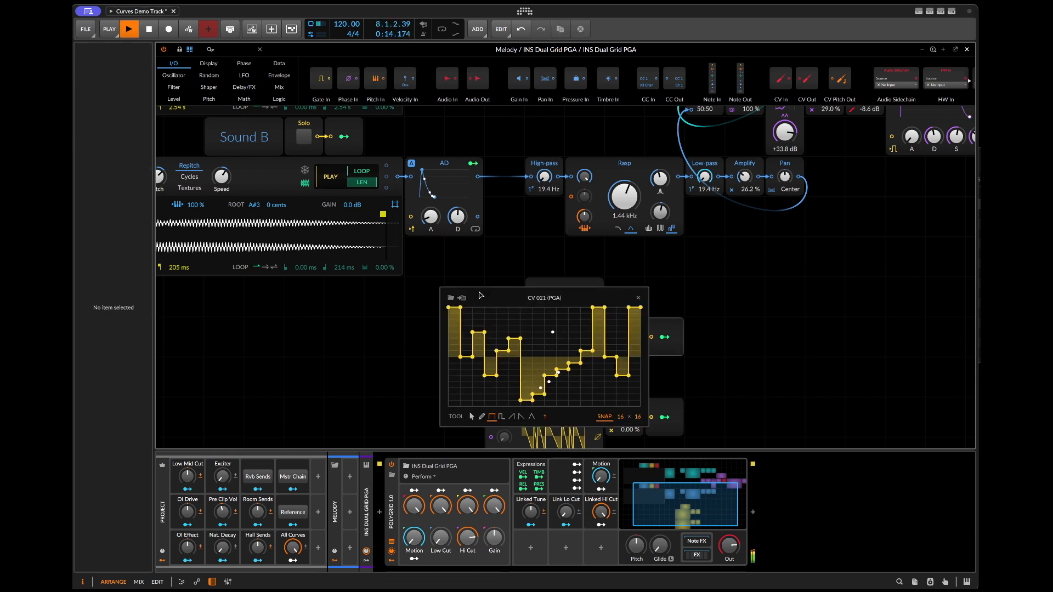
left_click_drag(484, 287, 311, 134)
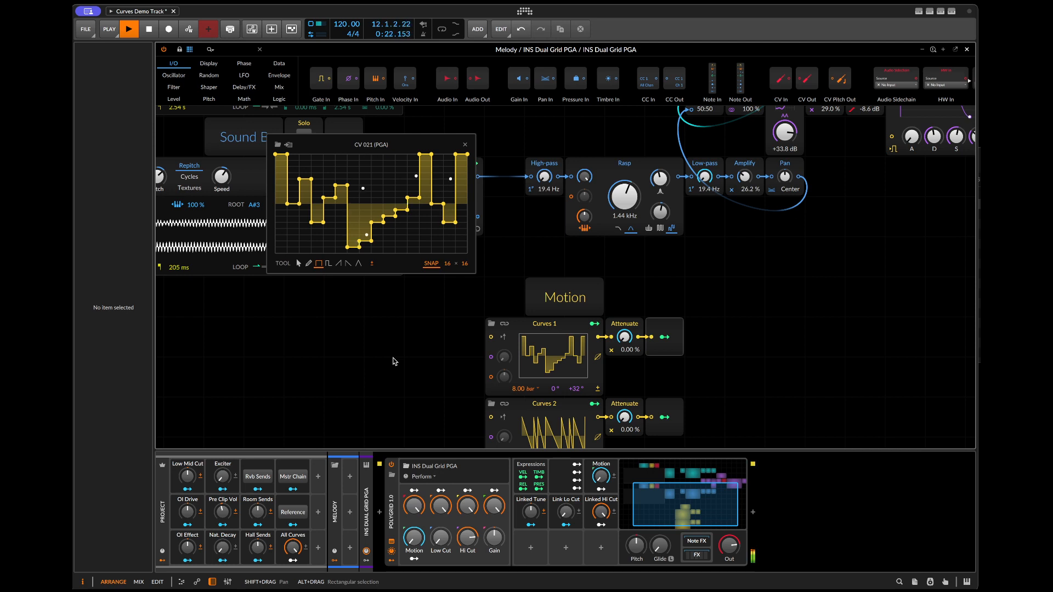
key("space")
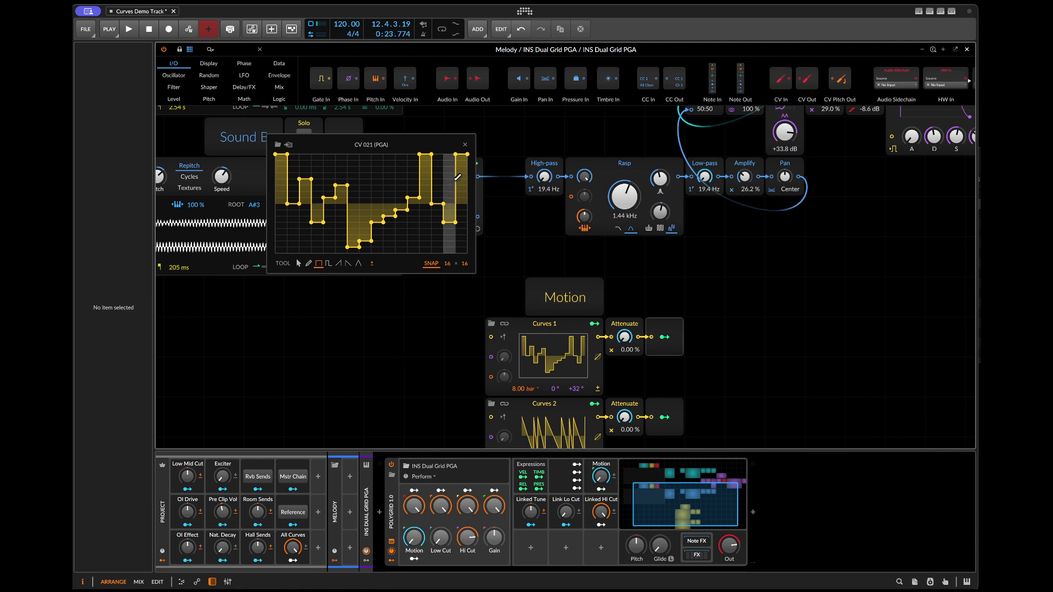
left_click(465, 145)
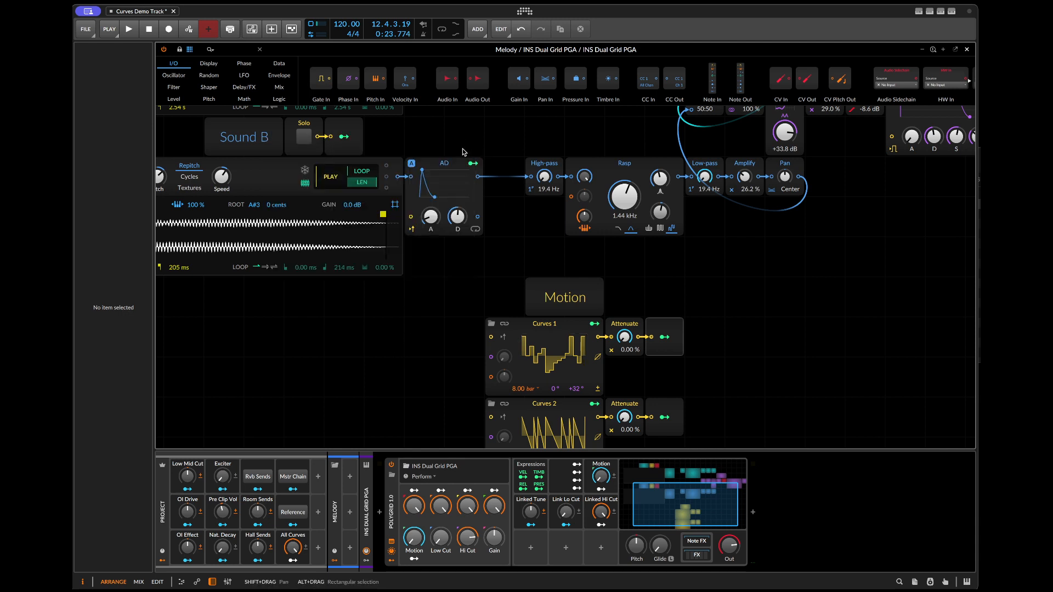
- Inspect the Curves 2 module's settings and the filter cutoff that its Modulator Out is mapped to
scroll(460, 256, "down", 3)
left_click(526, 311)
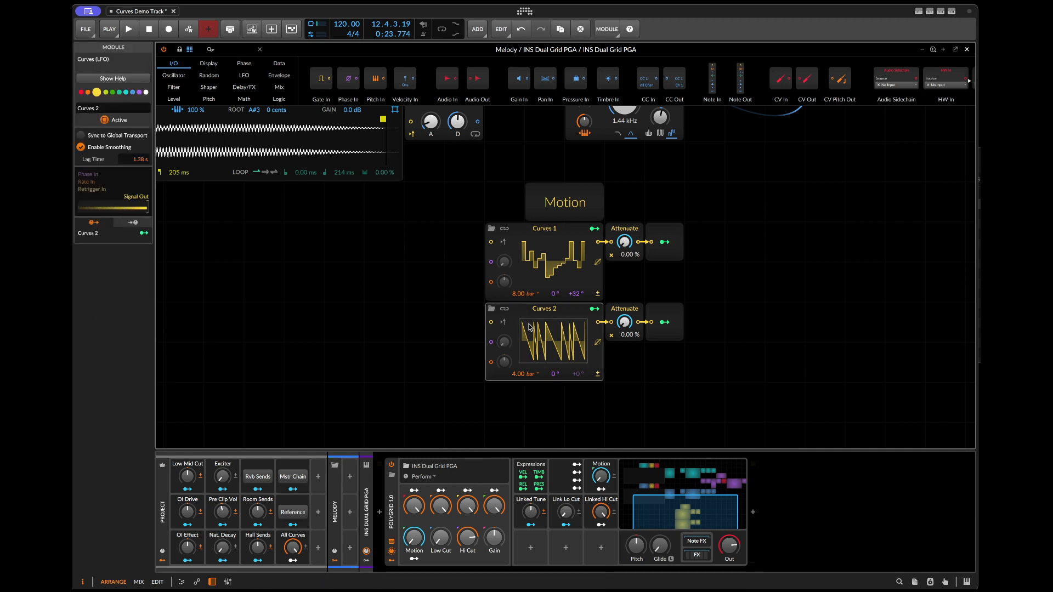
left_click(662, 316)
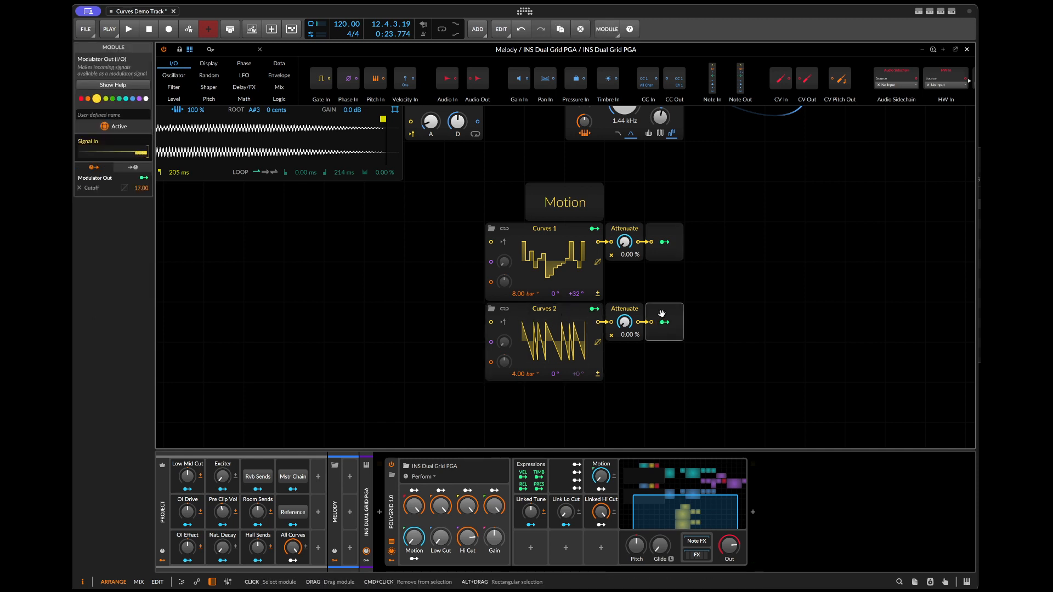
scroll(575, 296, "up", 10)
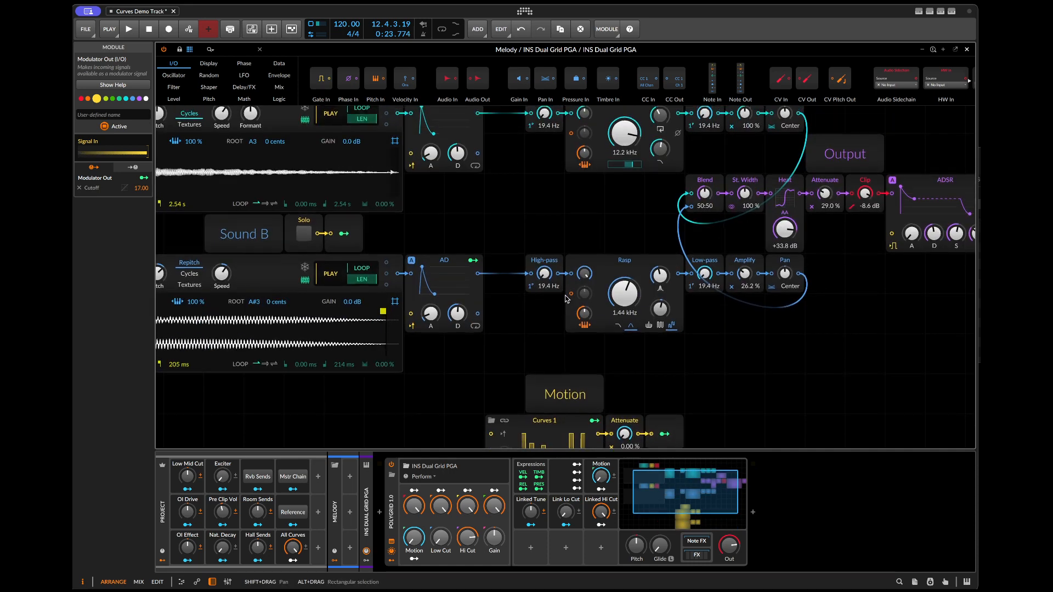
scroll(575, 296, "down", 6)
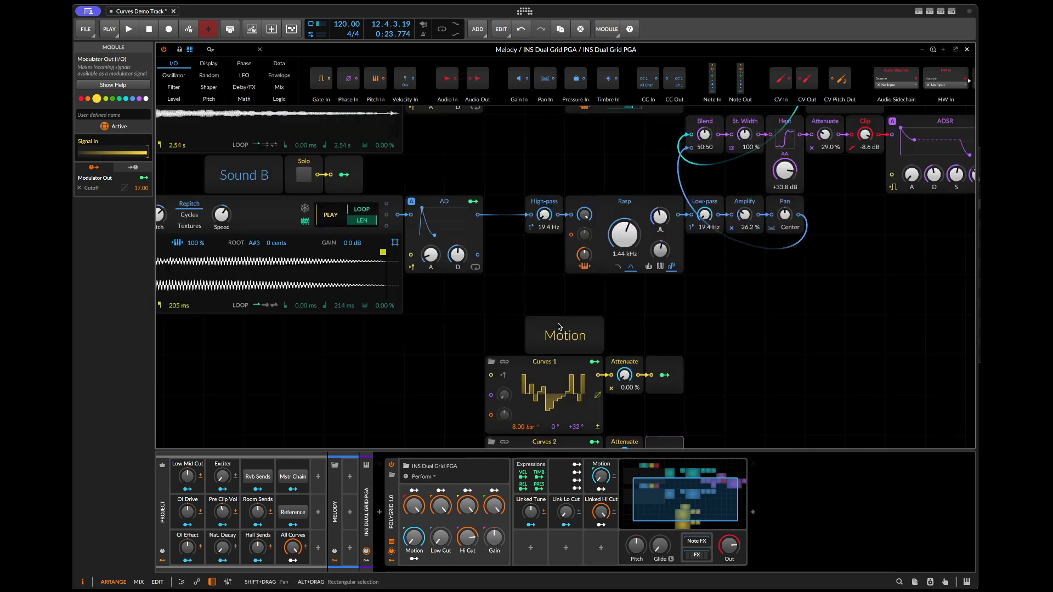
scroll(558, 329, "down", 1)
- Play the track while examining the Curves 2 modulation output and the filter it is mapped to, and stop playback
key("space")
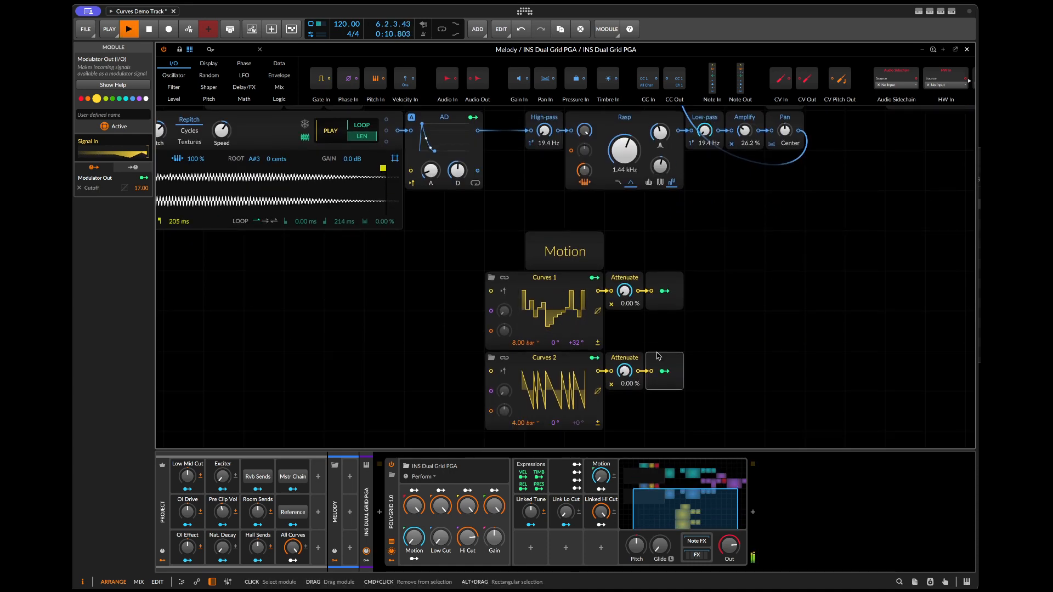
scroll(662, 312, "down", 2)
scroll(662, 311, "down", 2)
scroll(661, 318, "up", 1)
scroll(639, 368, "down", 1)
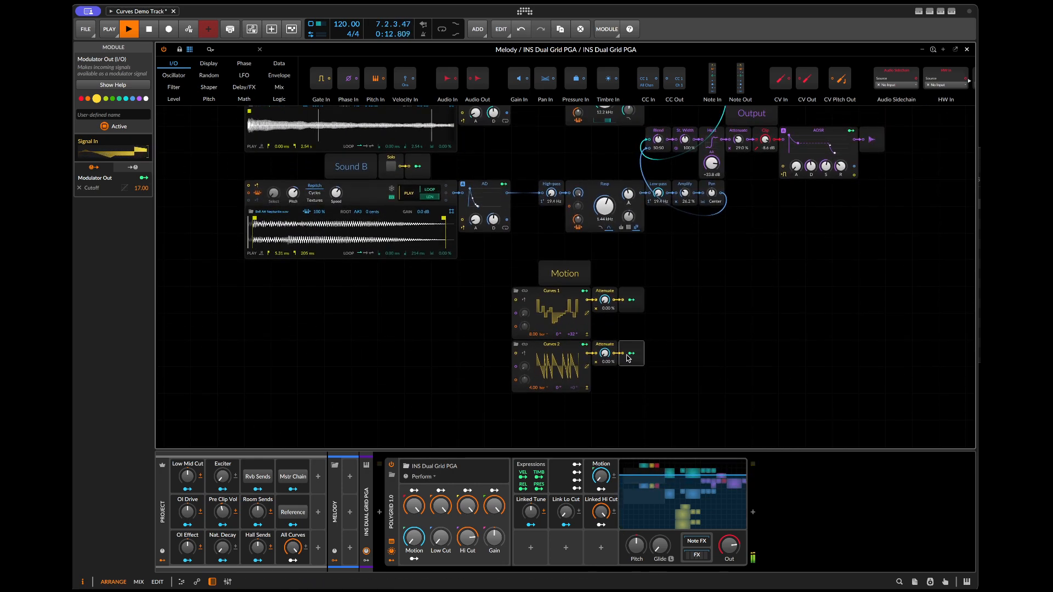
scroll(630, 354, "up", 1)
scroll(631, 349, "up", 1)
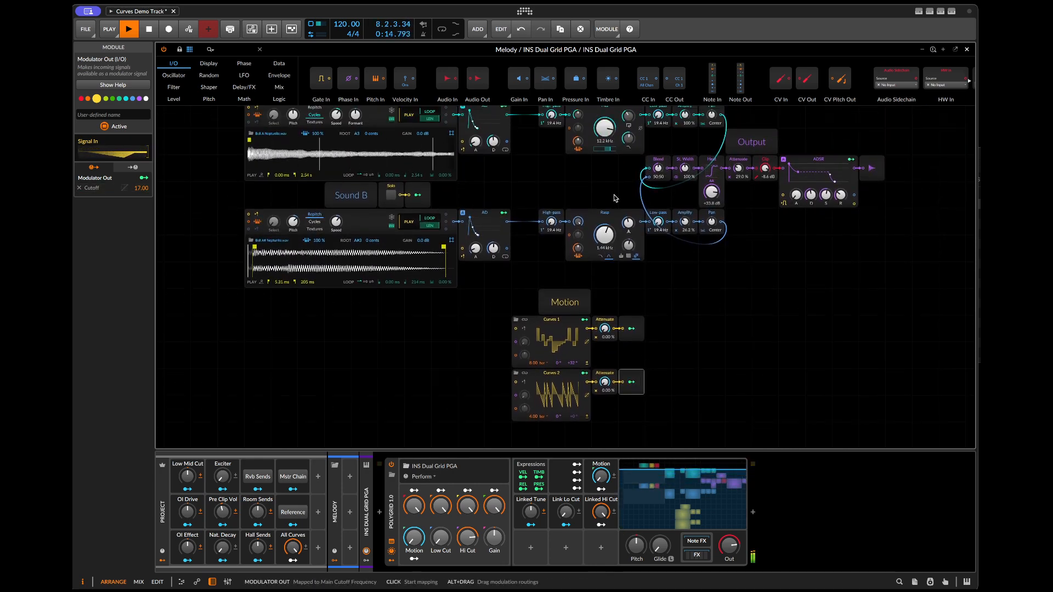
left_click(631, 382)
key("space")
- View the Curves 2 shape in its enlarged curve editor and close the editor
left_click(556, 374)
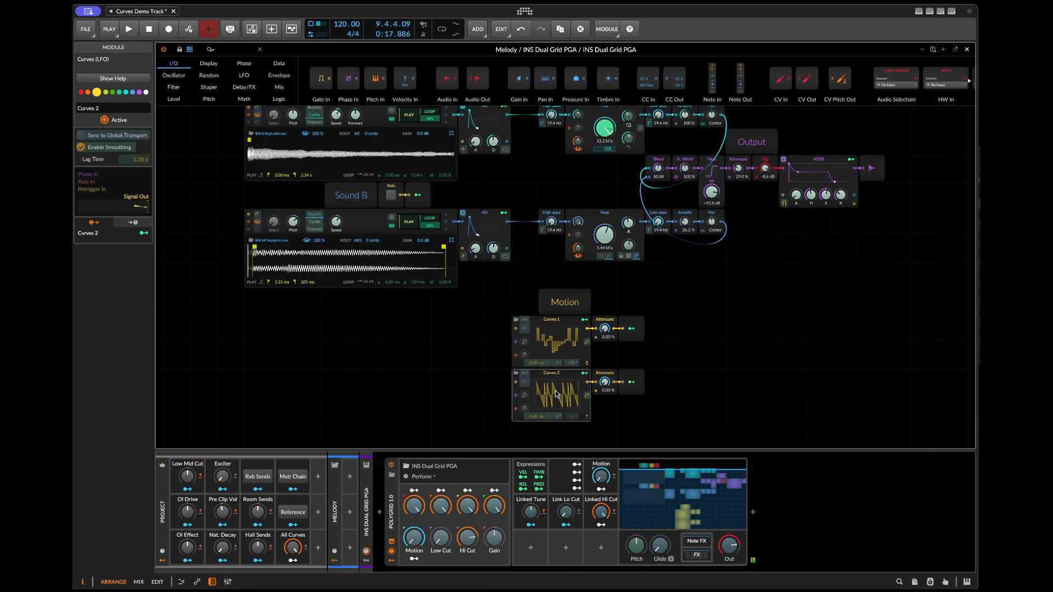
left_click(551, 405)
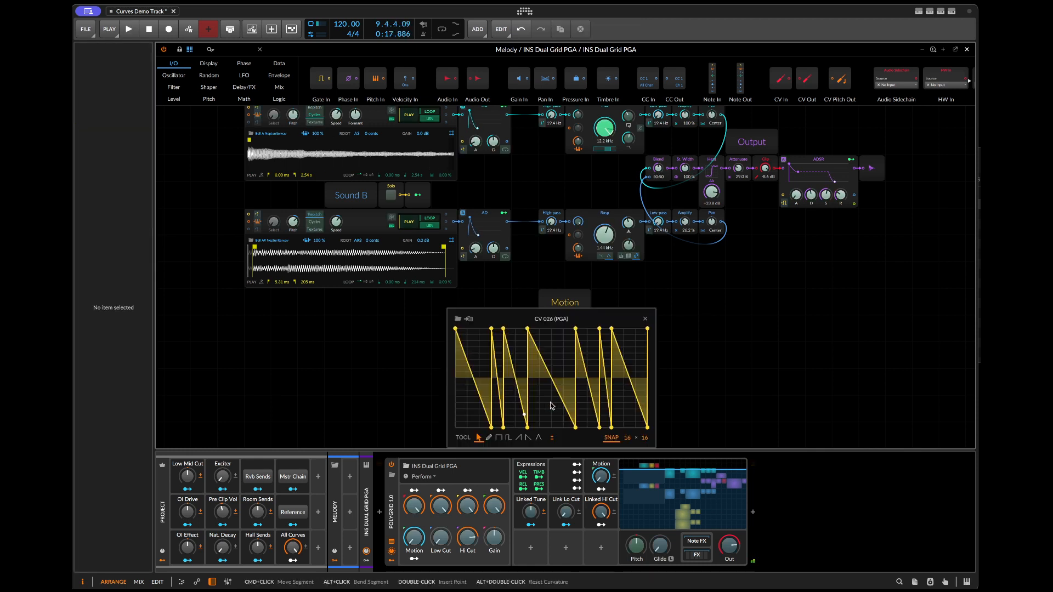
left_click(644, 321)
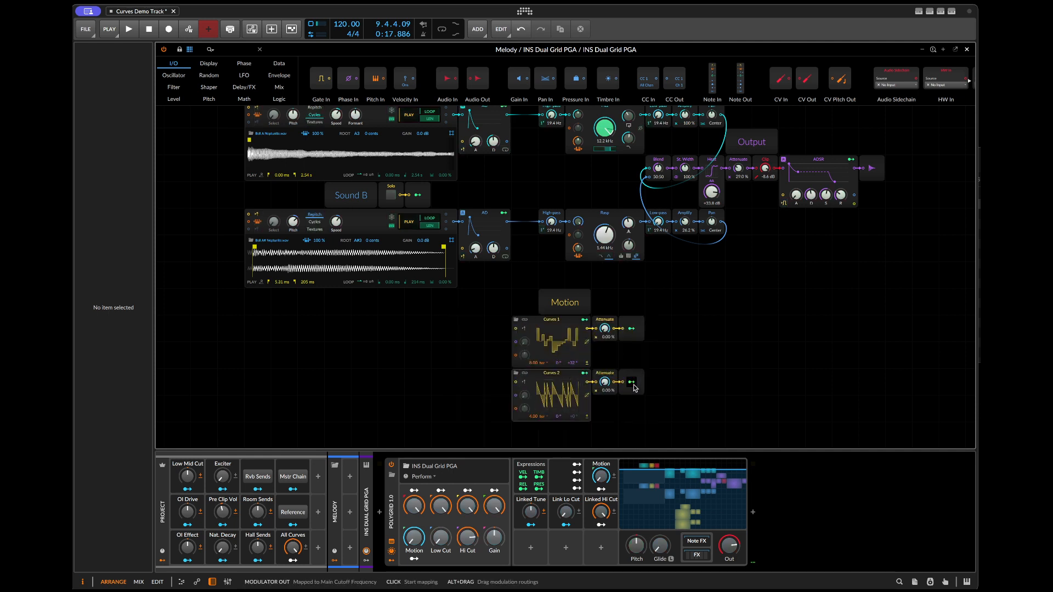
- Compare the smoothing settings of Curves 2 and Curves 1, and examine the right channel phase offset of Curves 1
left_click(540, 375)
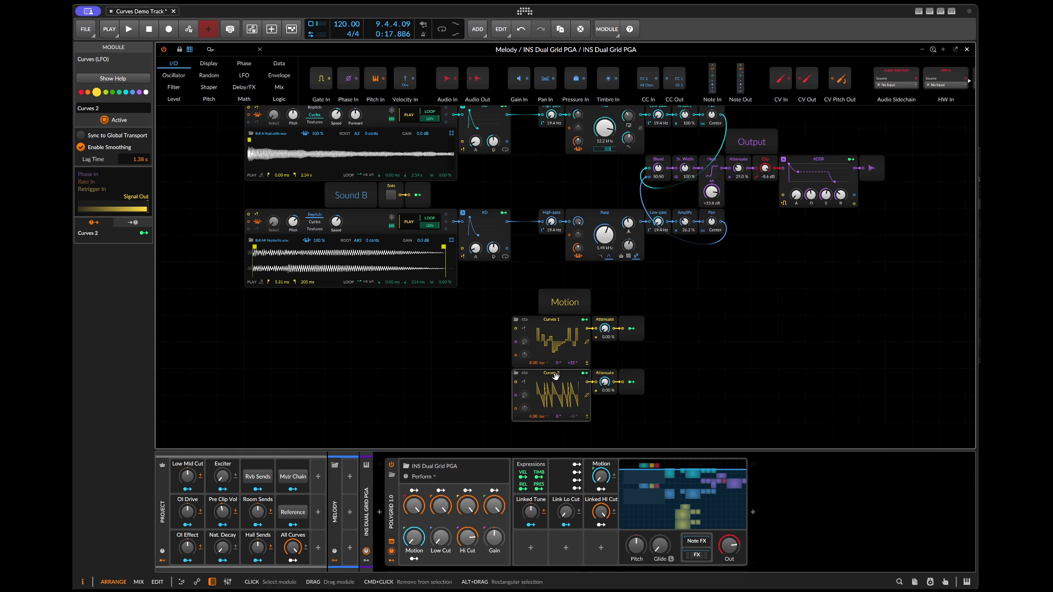
left_click(562, 323)
scroll(571, 329, "up", 3)
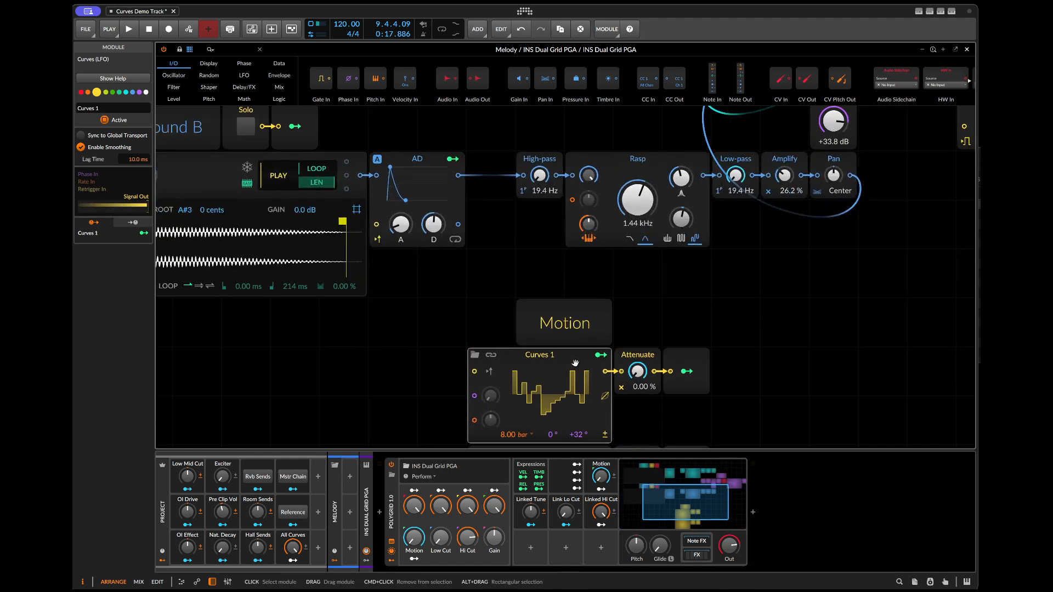
scroll(574, 365, "down", 3)
scroll(578, 375, "up", 3)
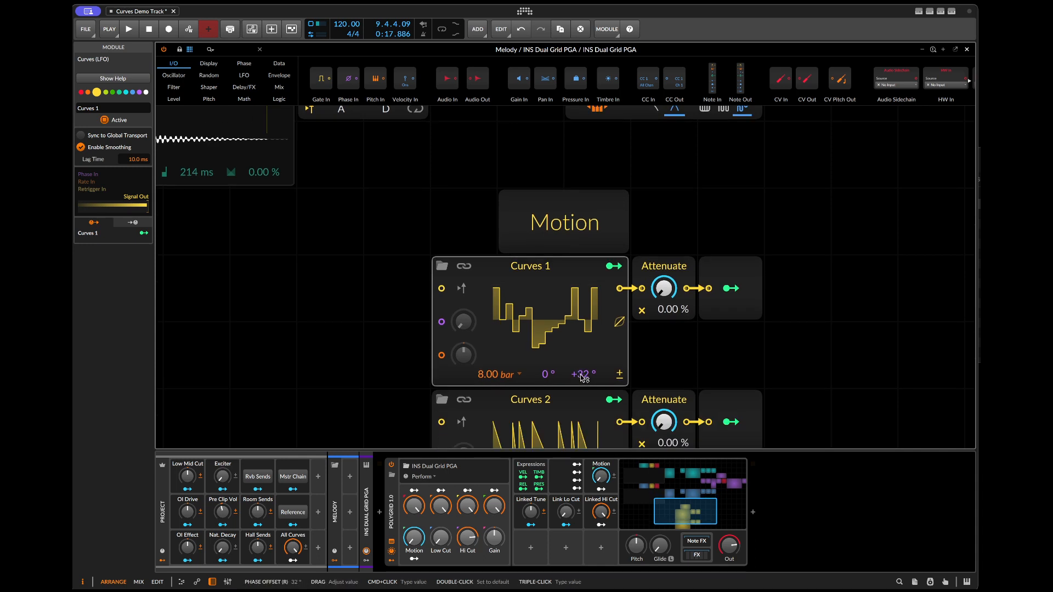
- During playback, try Curves 1 with its right channel phase offset reset to 0°, undo the change, and stop playback
key("space")
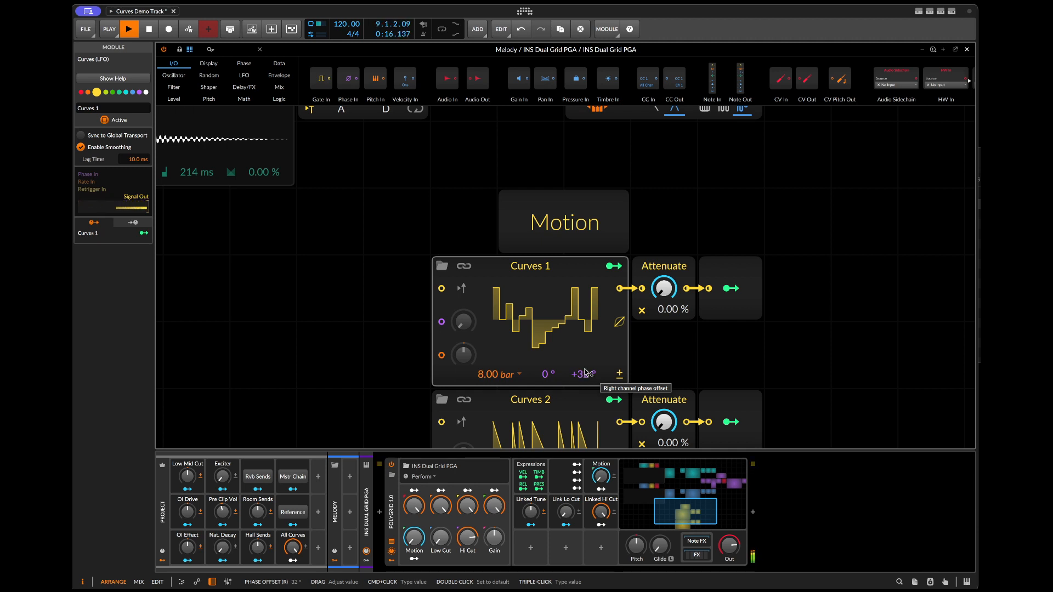
double_click(583, 375)
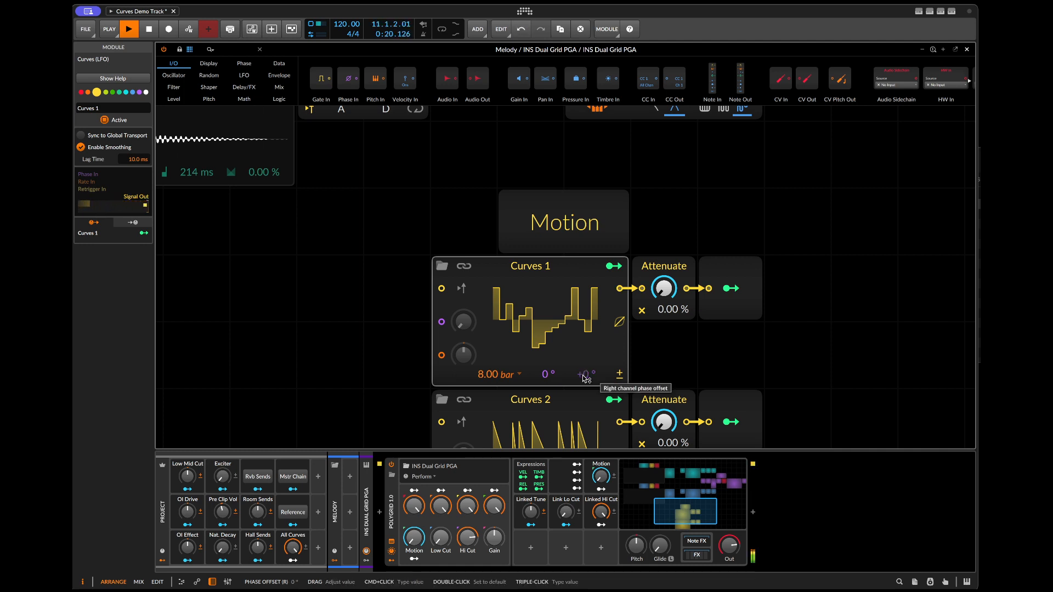
key("super+z")
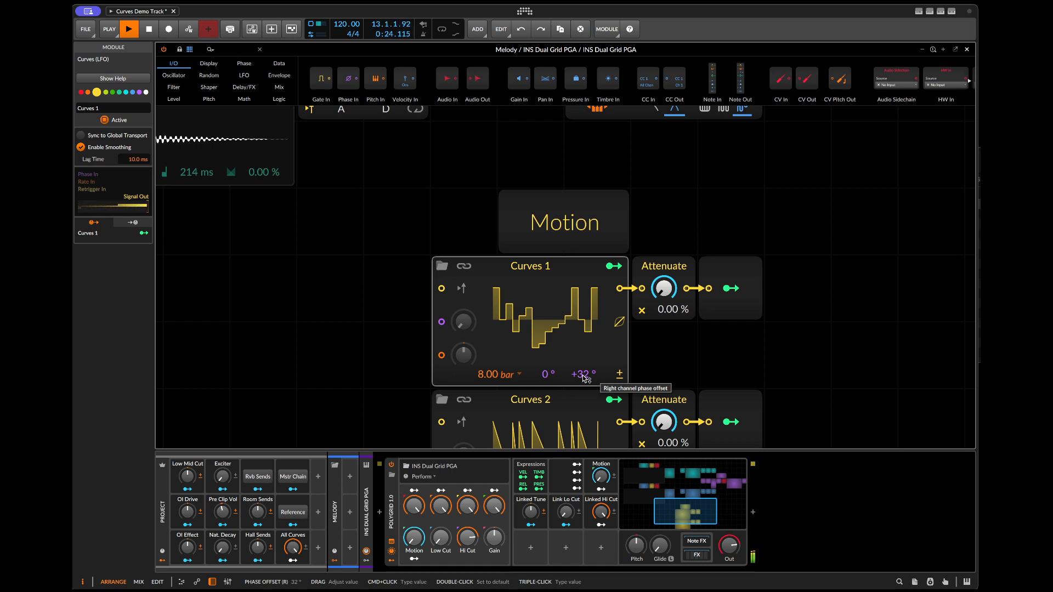
key("space")
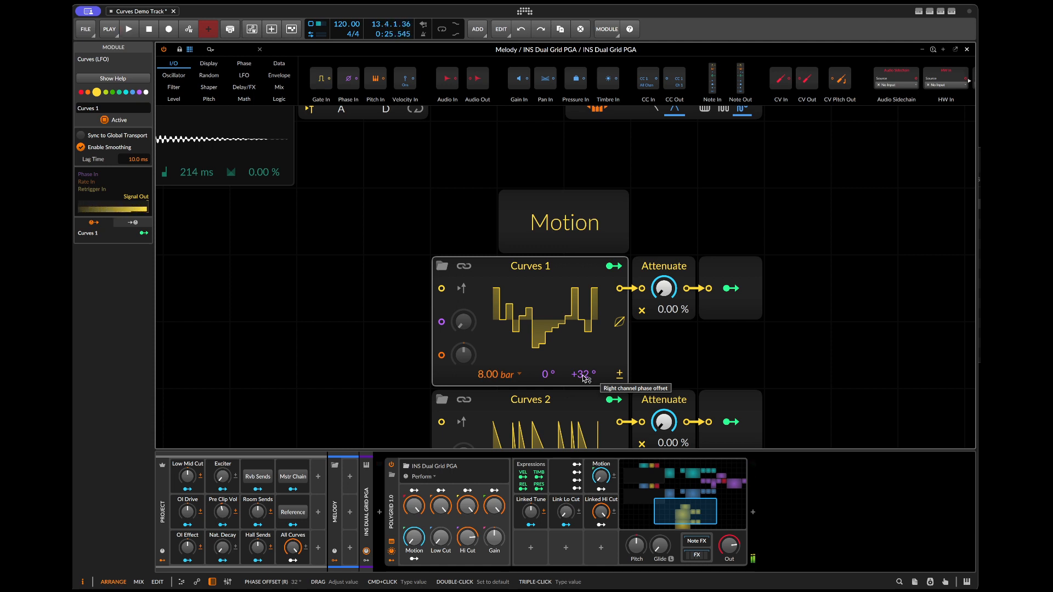
scroll(576, 354, "down", 4)
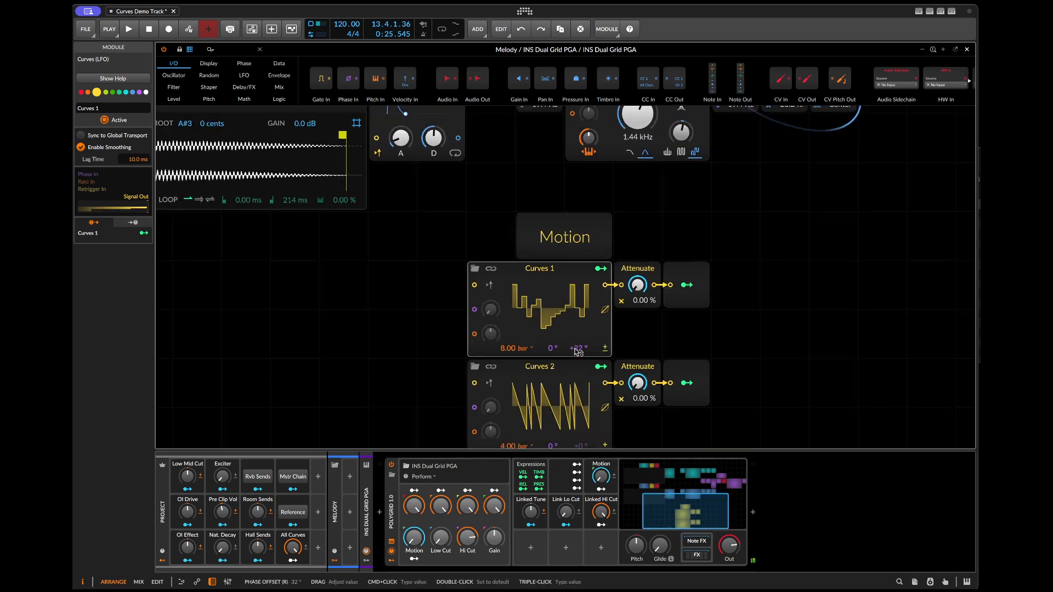
scroll(574, 351, "up", 2)
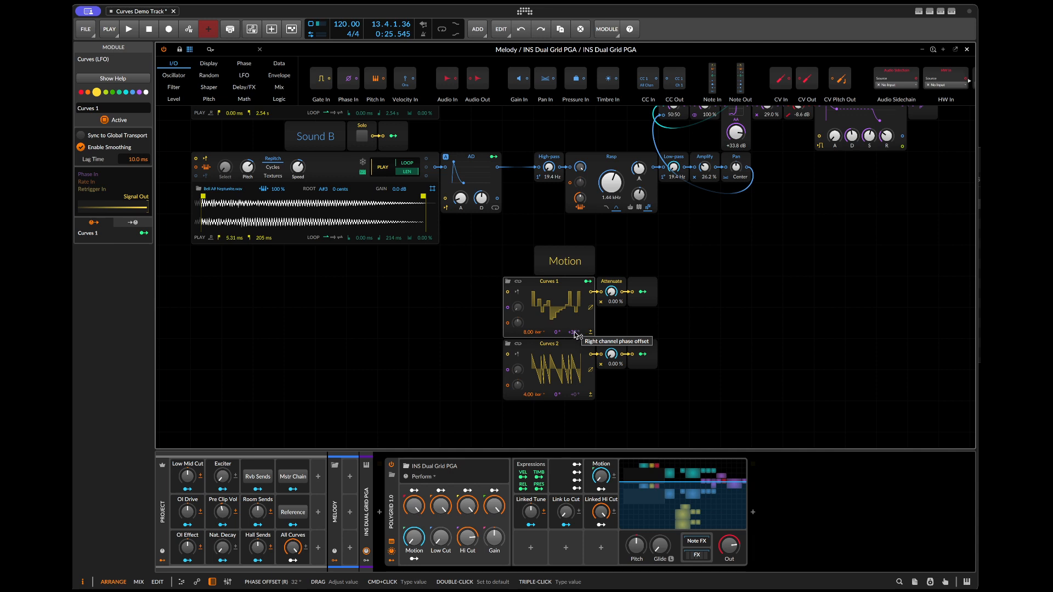
- Close the INS Dual Grid PGA patch editor and take the INS Dual Grid PGA track out of solo
scroll(658, 289, "down", 5)
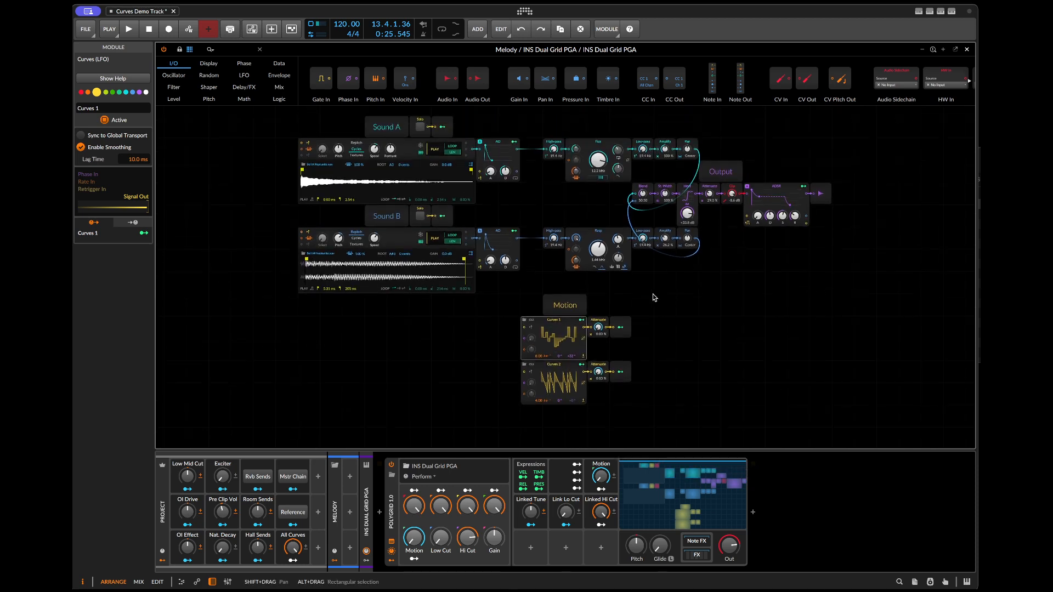
key("Escape")
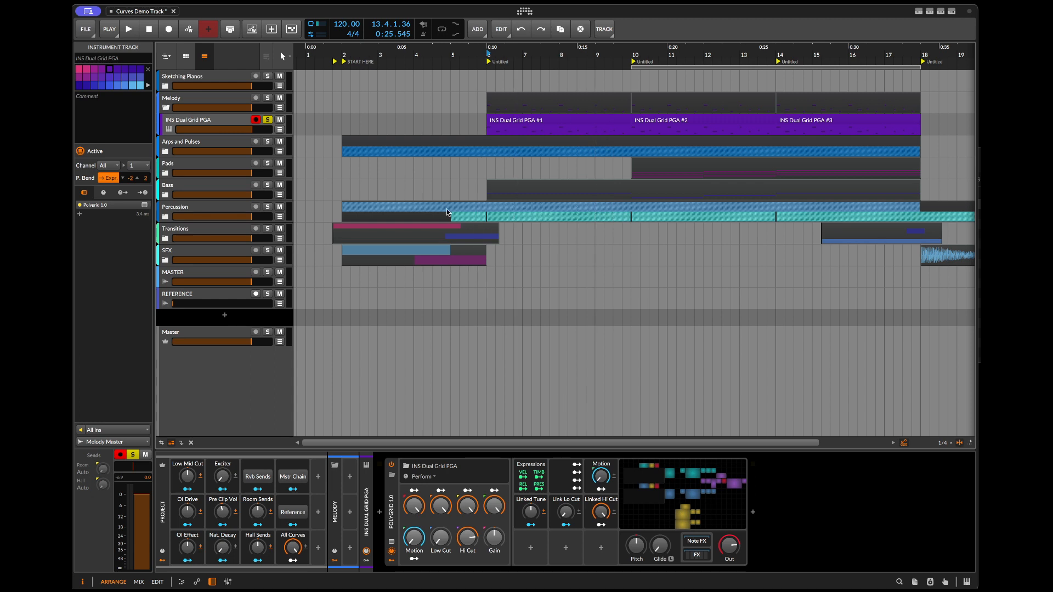
left_click(268, 120)
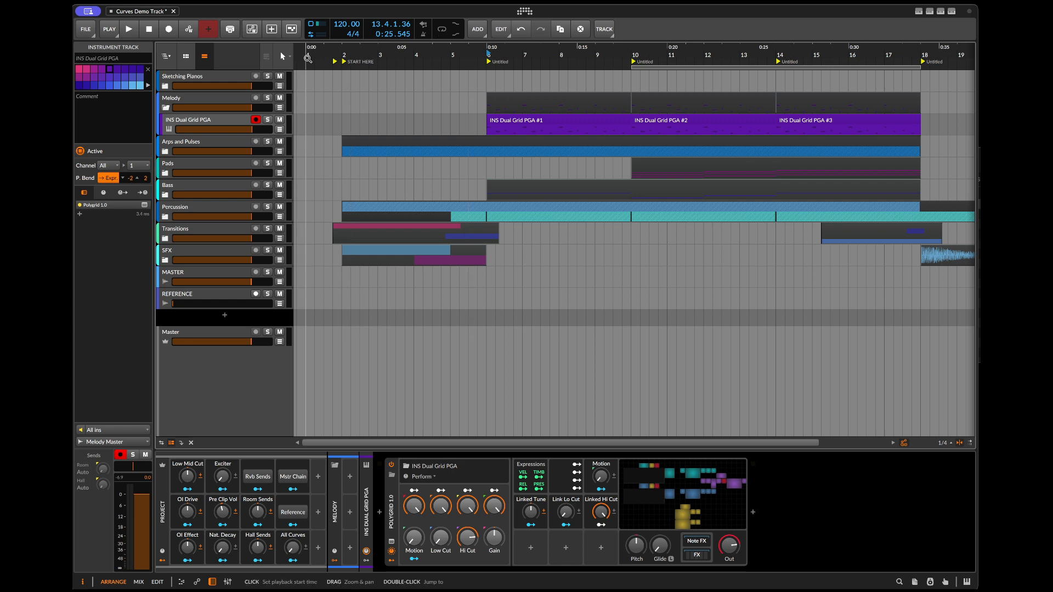
- Play the full arrangement from the START HERE cue marker at bar 2, and stop playback after the ending
left_click(343, 57)
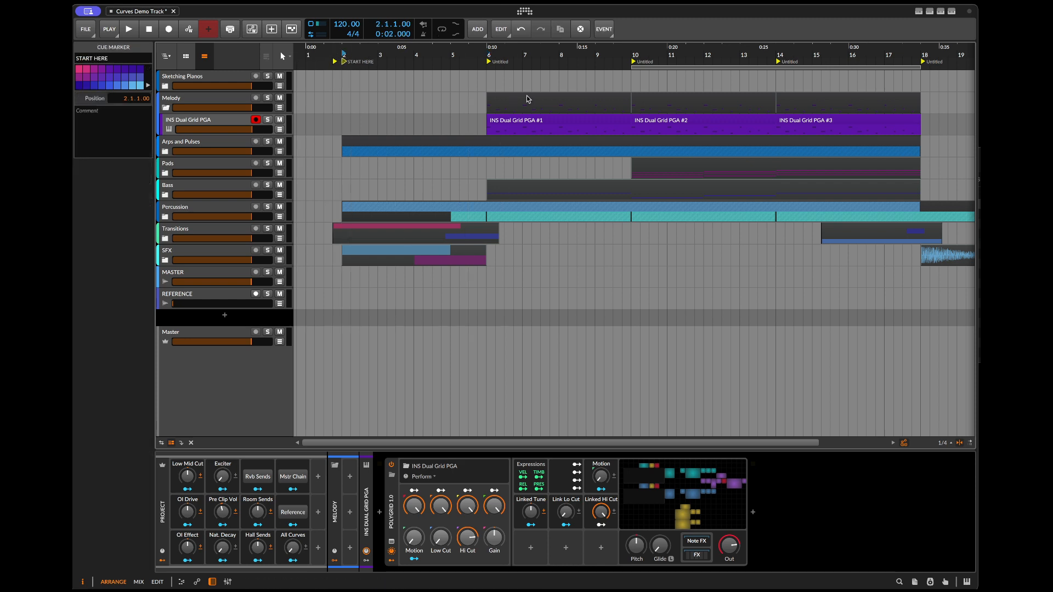
key("space")
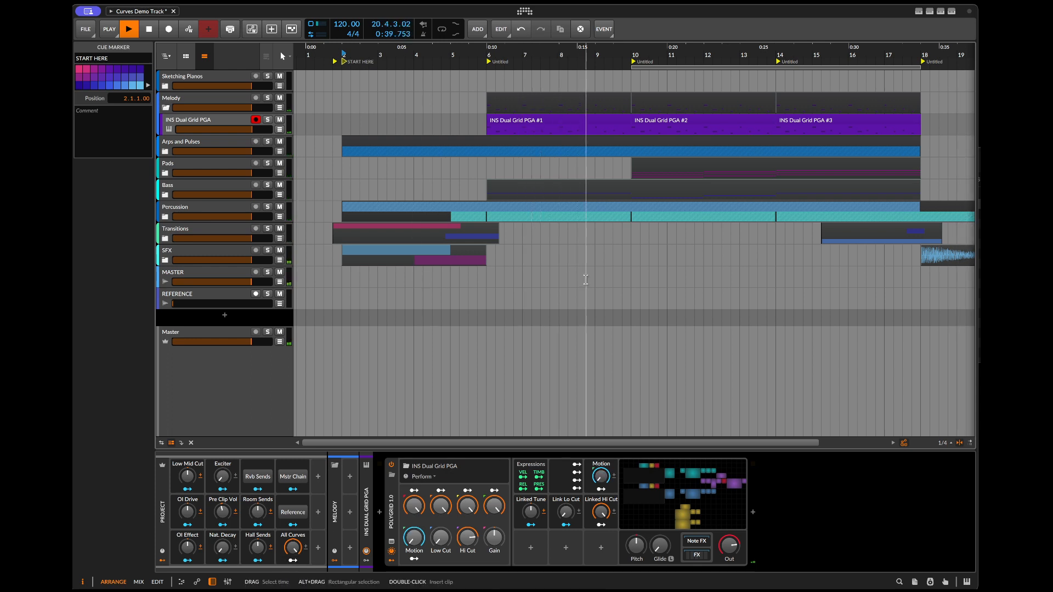
key("space")
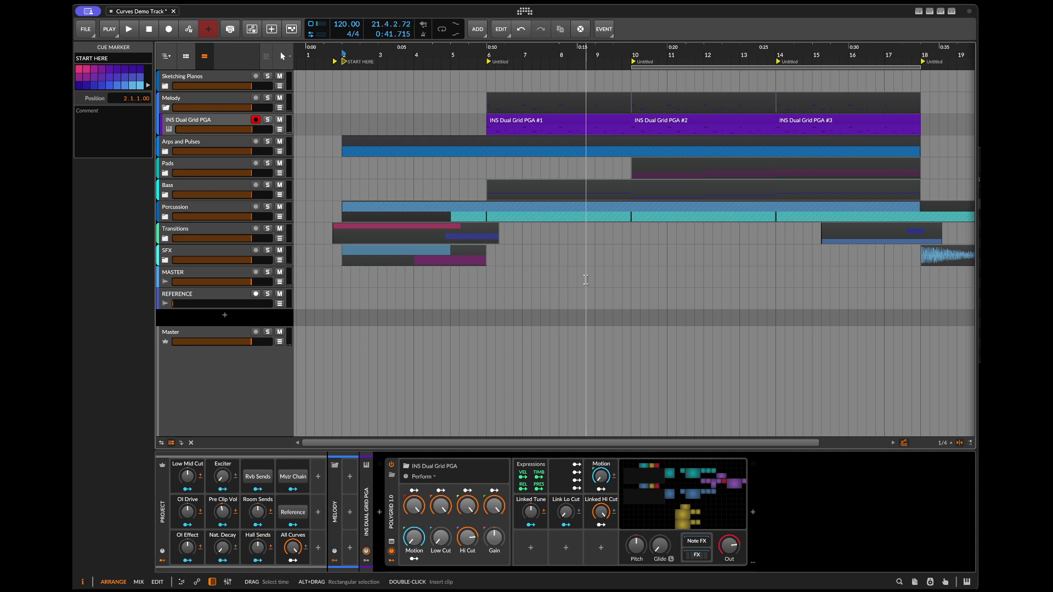